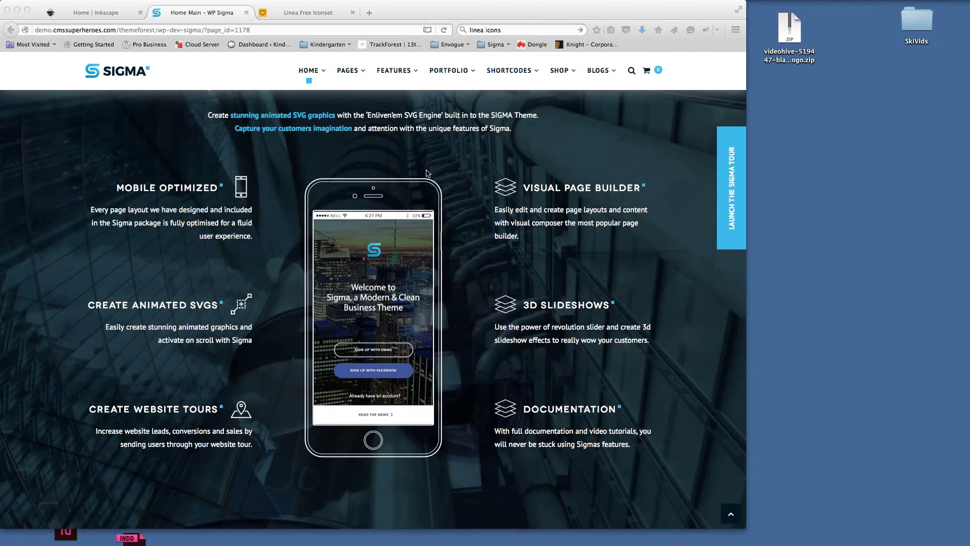
Look over the Sigma default home page and open the Home Layout 8 (Landing Page) demo
scroll(454, 212, "down", 10)
scroll(389, 195, "up", 2)
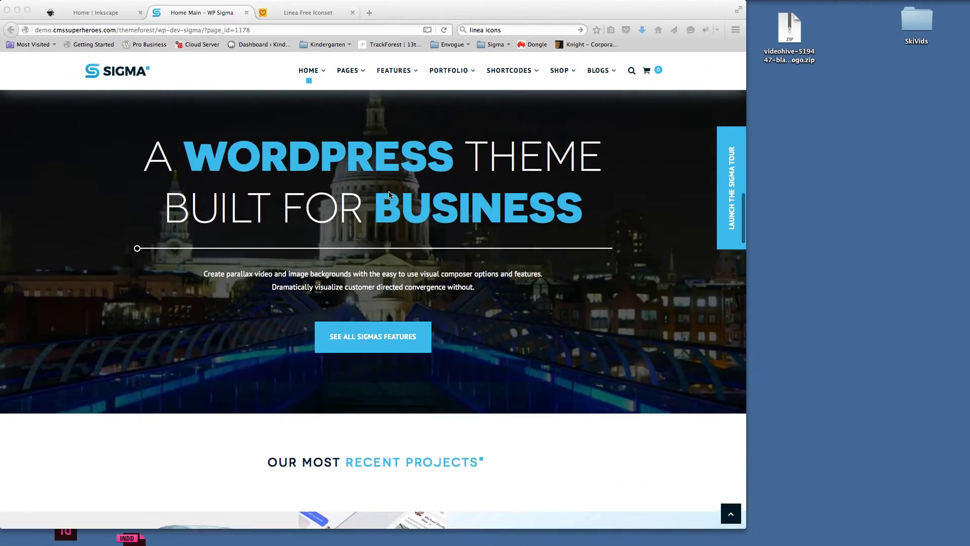
scroll(388, 194, "up", 15)
scroll(389, 195, "up", 2)
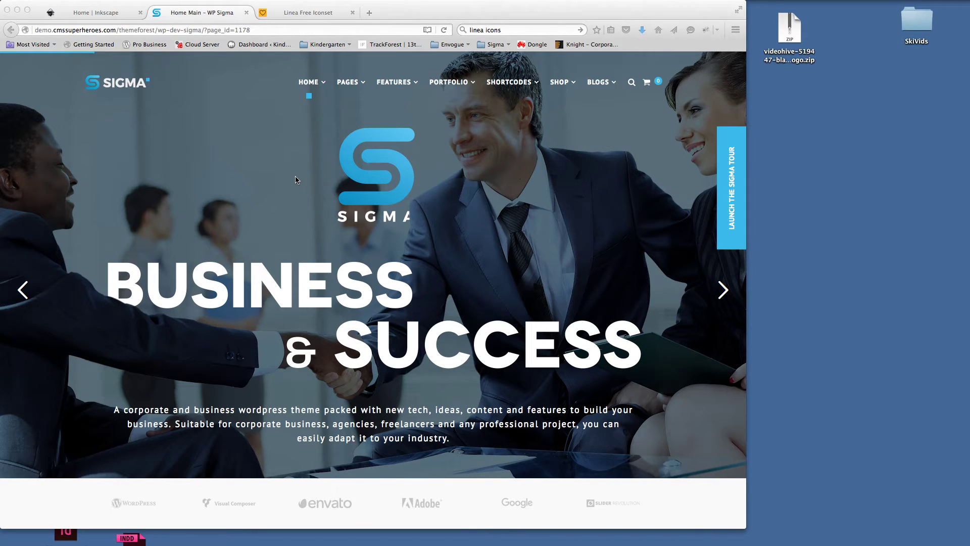
left_click(311, 89)
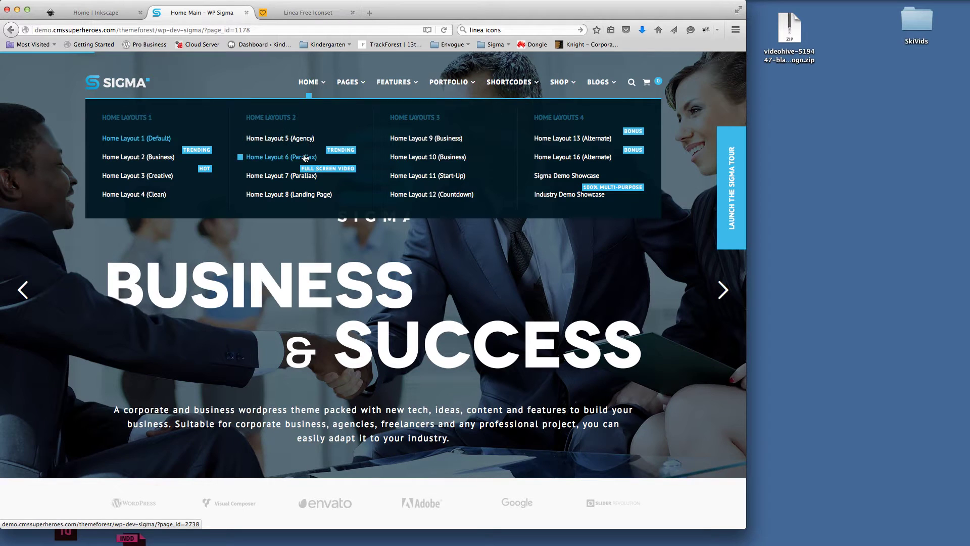
left_click(289, 195)
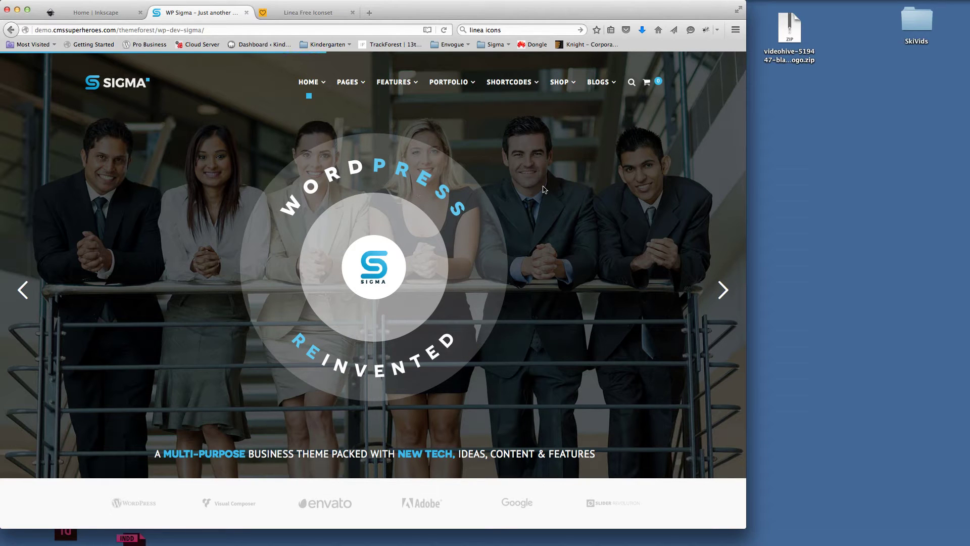
Examine the landing page demo's feature sections, including the animated SVG generator, website tour builder and polygon generator icons
scroll(544, 190, "down", 3)
scroll(543, 189, "down", 6)
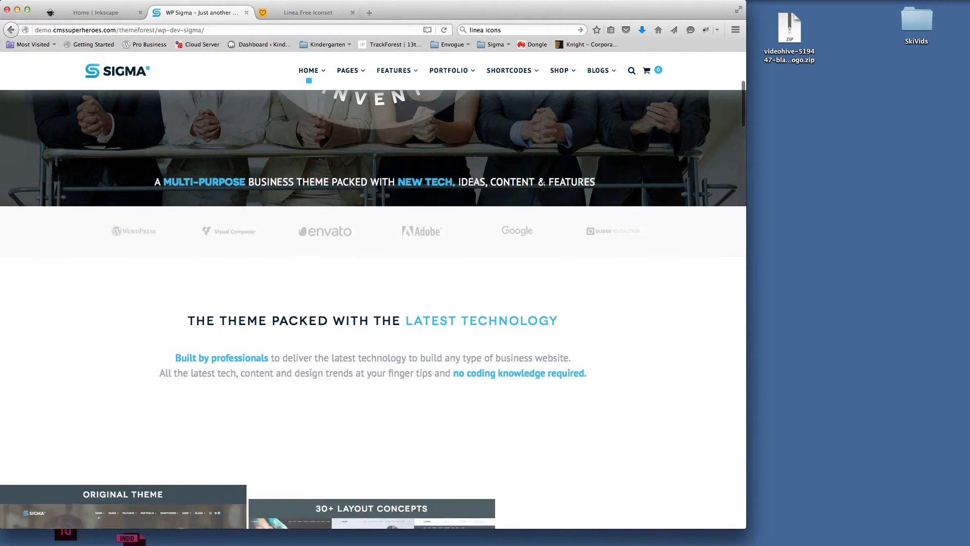
scroll(543, 189, "down", 9)
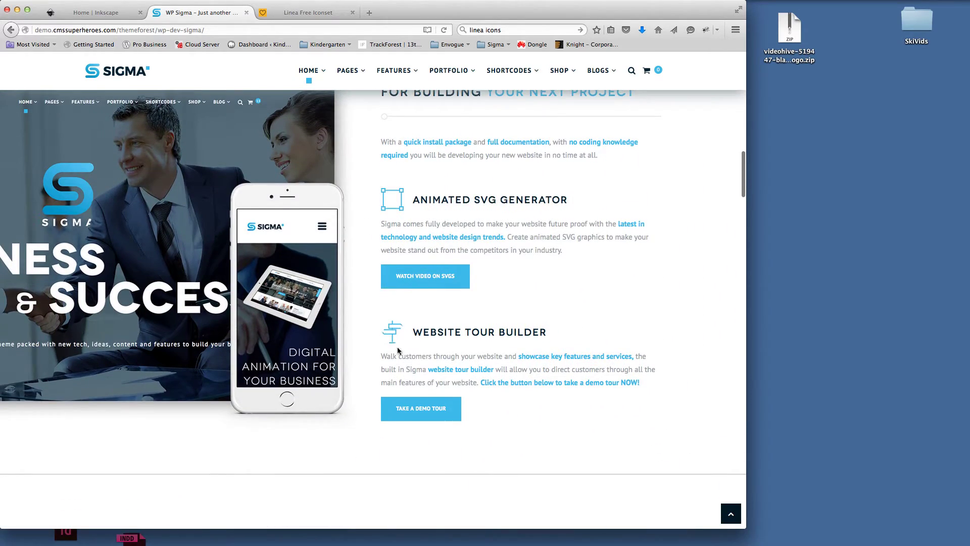
scroll(449, 307, "down", 3)
scroll(449, 308, "down", 5)
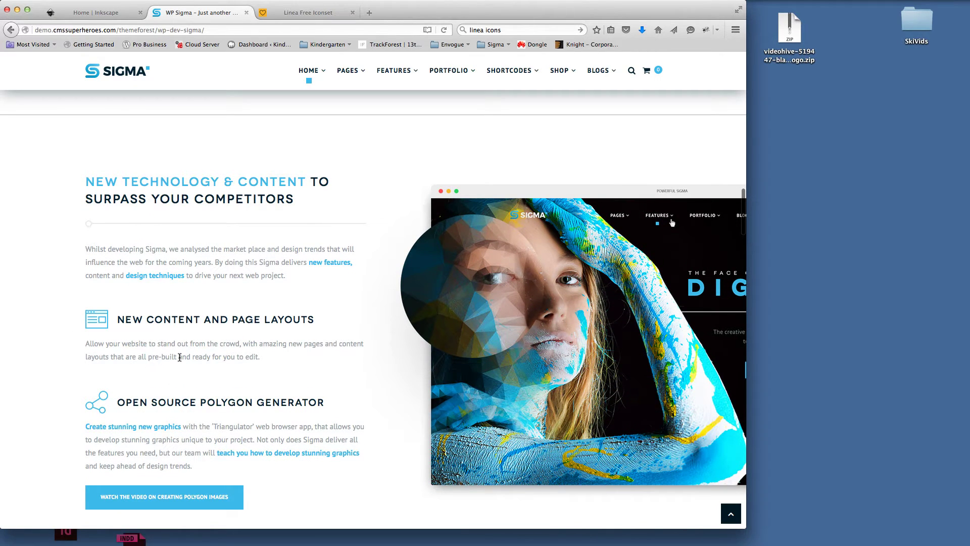
scroll(264, 342, "up", 3)
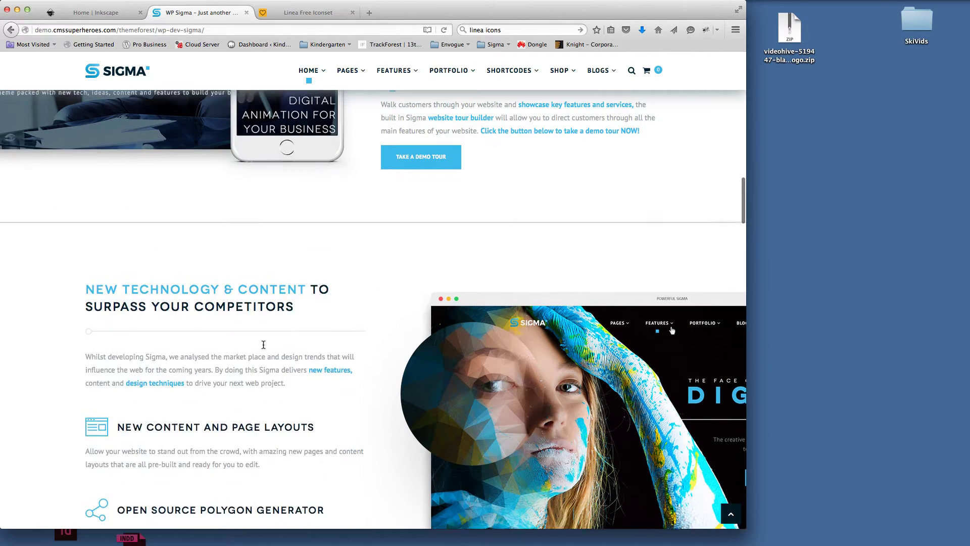
scroll(264, 348, "up", 5)
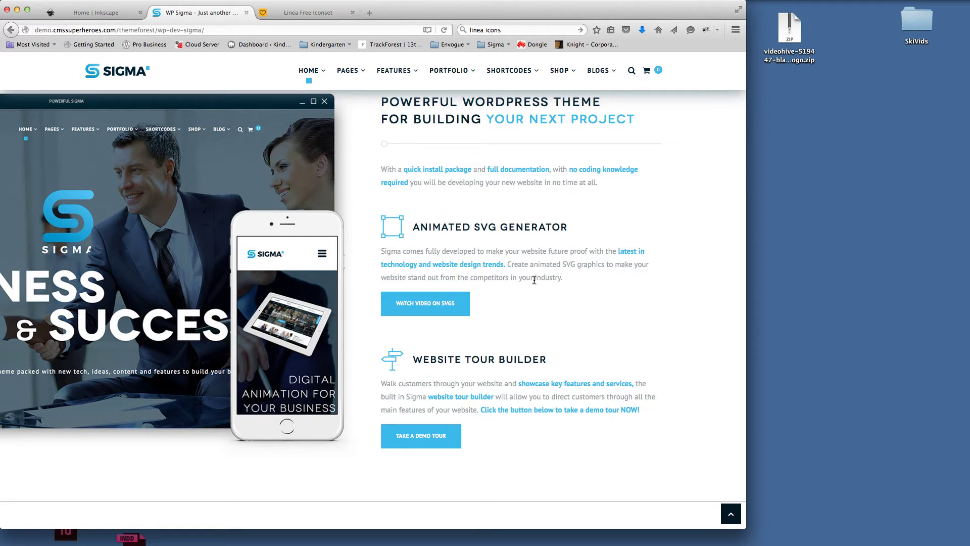
scroll(533, 279, "up", 15)
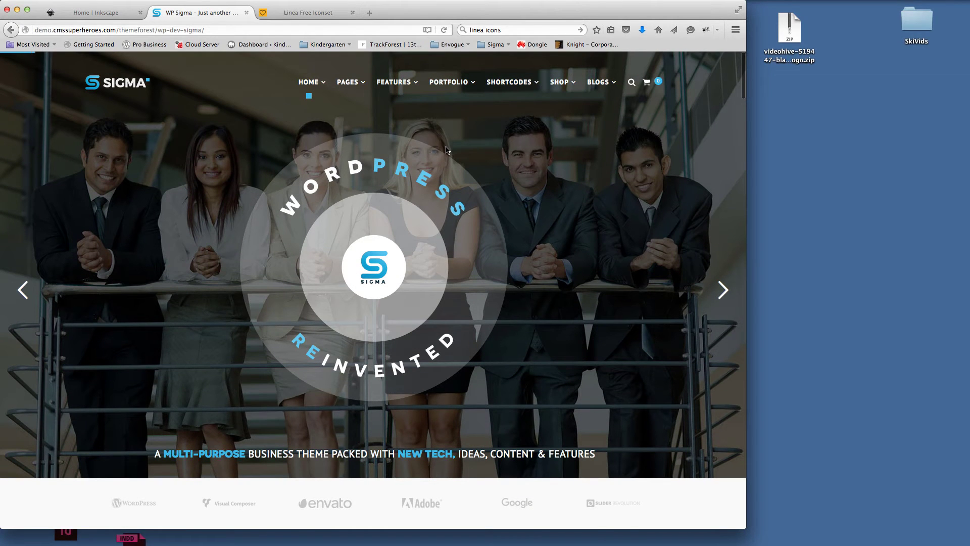
Open the Home Layout 1 (Default) demo and examine its icon features down to the section with the outlined phone graphic
mouse_move(309, 82)
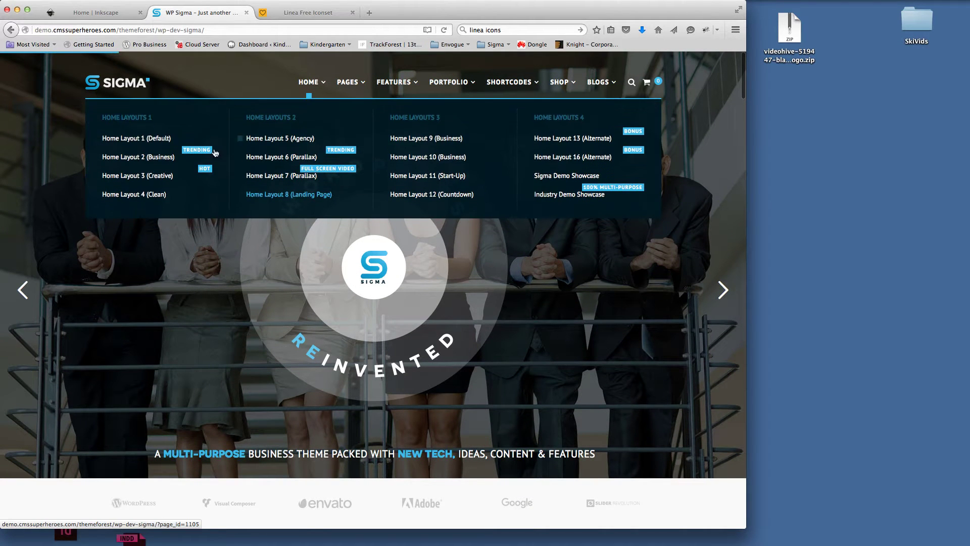
left_click(136, 141)
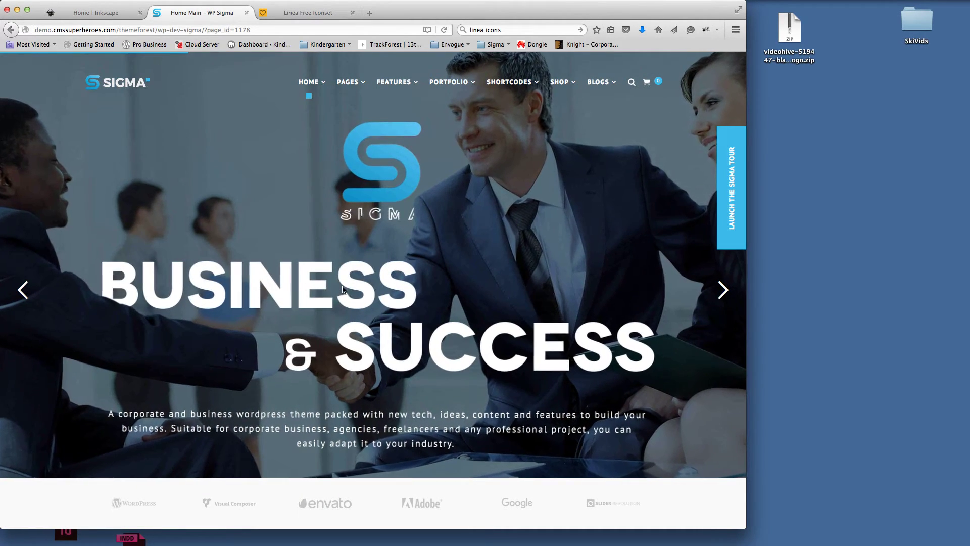
scroll(354, 291, "down", 5)
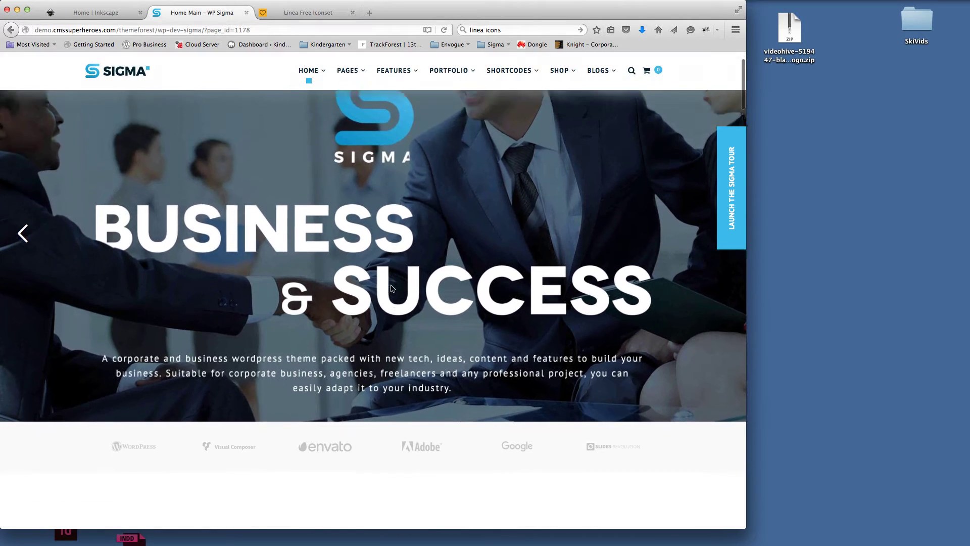
scroll(390, 287, "down", 8)
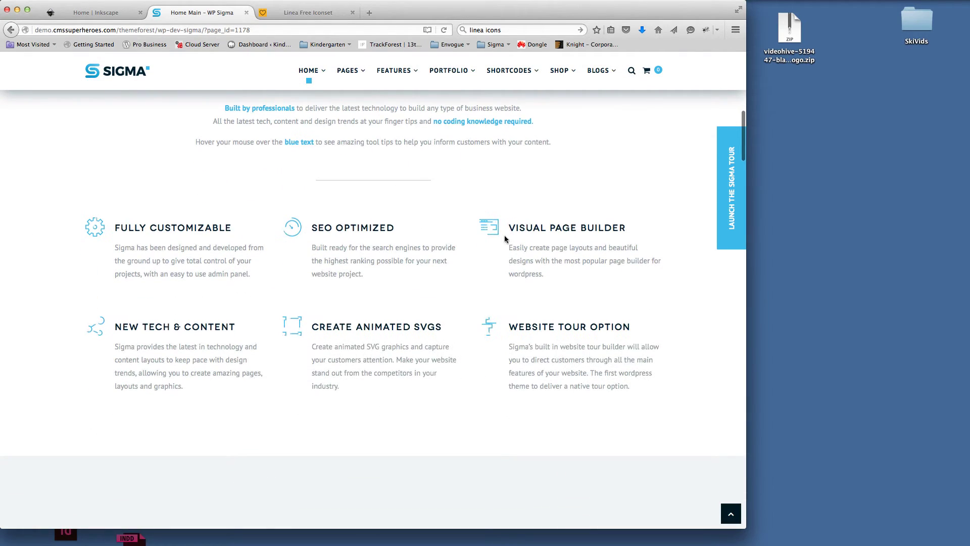
scroll(472, 299, "down", 8)
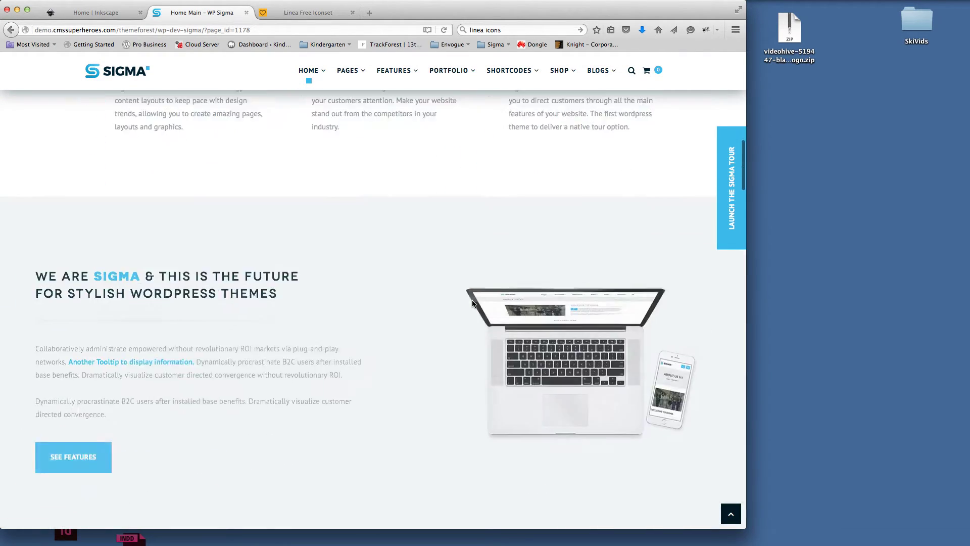
scroll(472, 302, "down", 18)
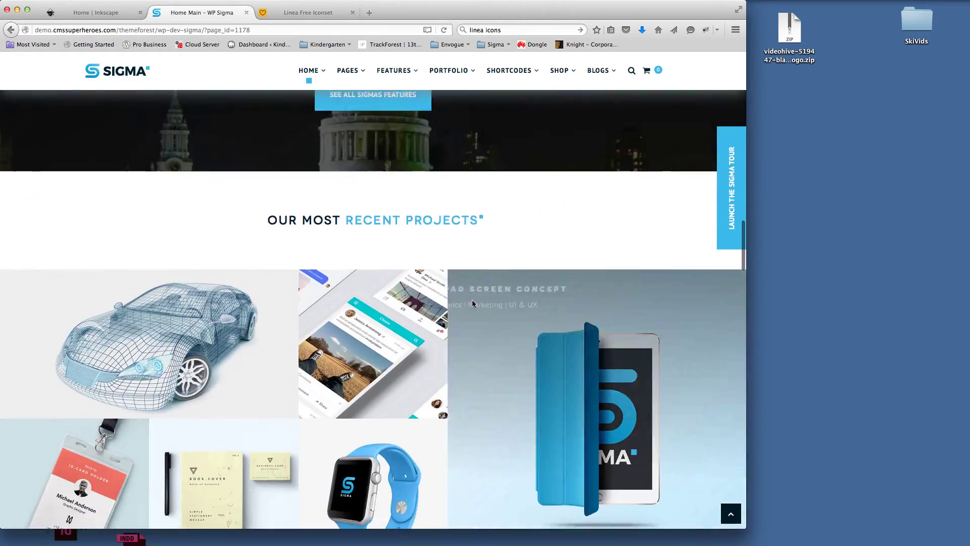
scroll(471, 302, "down", 7)
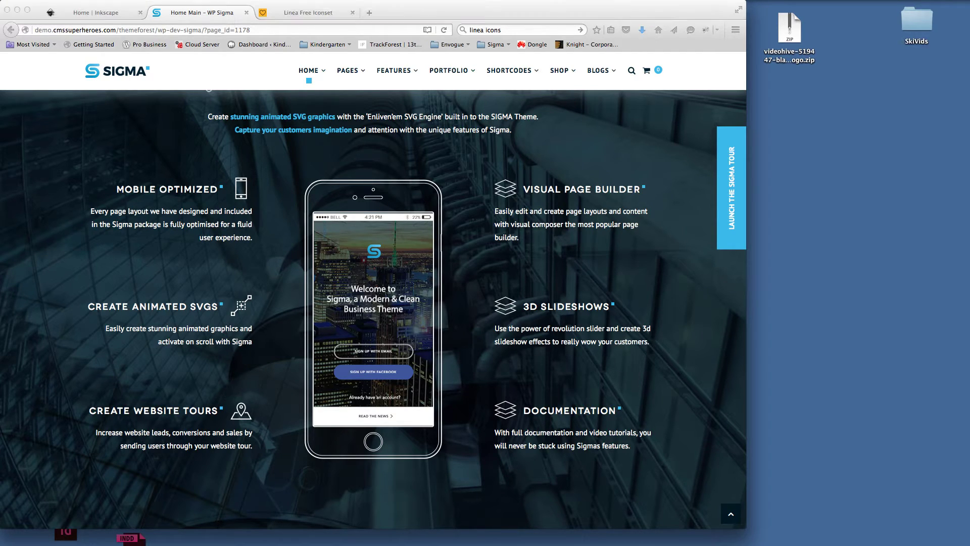
Switch to the Finder window of Sigma_Full_Package and expand the Resources folder and its linea_complete_1.0 subfolder
key("super+Tab")
left_click_drag(710, 314, 646, 329)
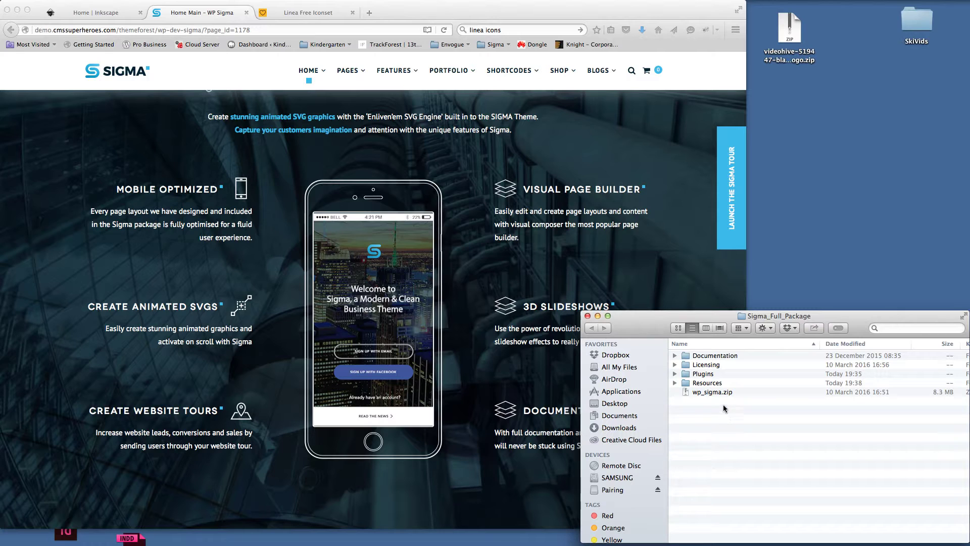
left_click(675, 383)
left_click(686, 392)
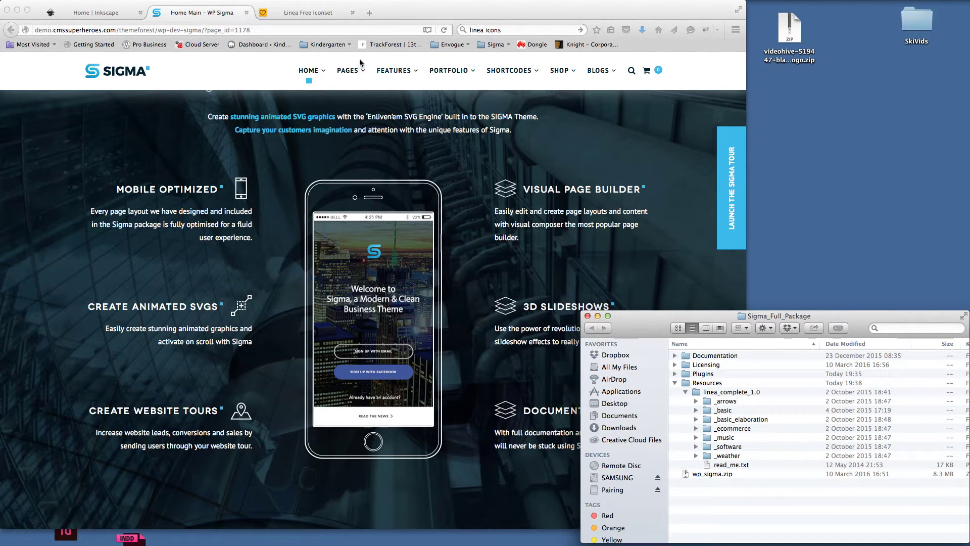
Switch to the browser, review the icon sets on the Linea Free Iconset page, and return to the Sigma demo page
left_click(297, 12)
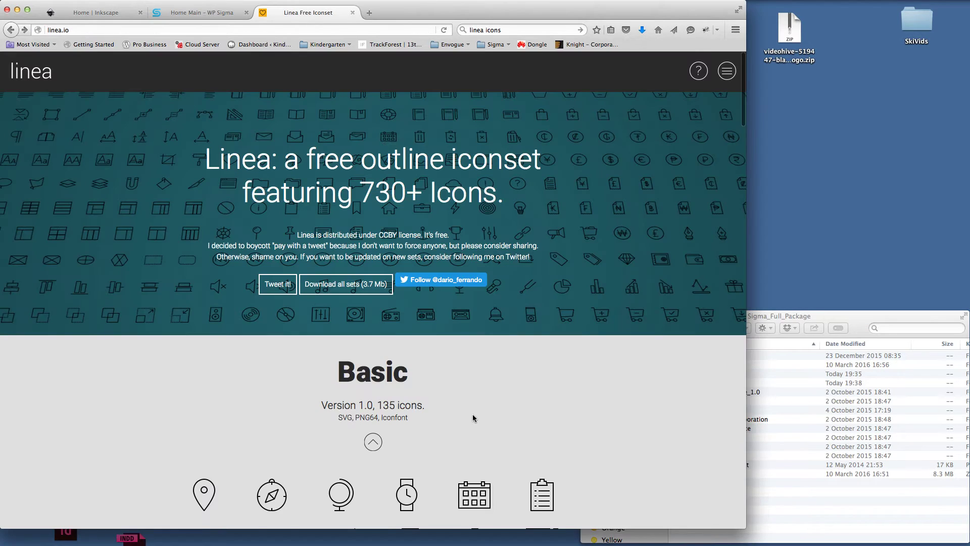
scroll(472, 414, "down", 20)
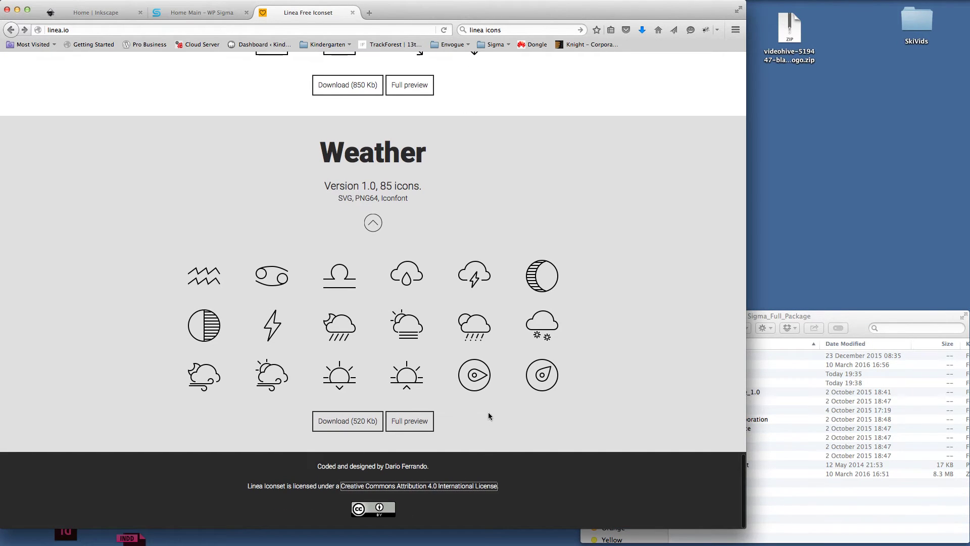
scroll(488, 411, "up", 20)
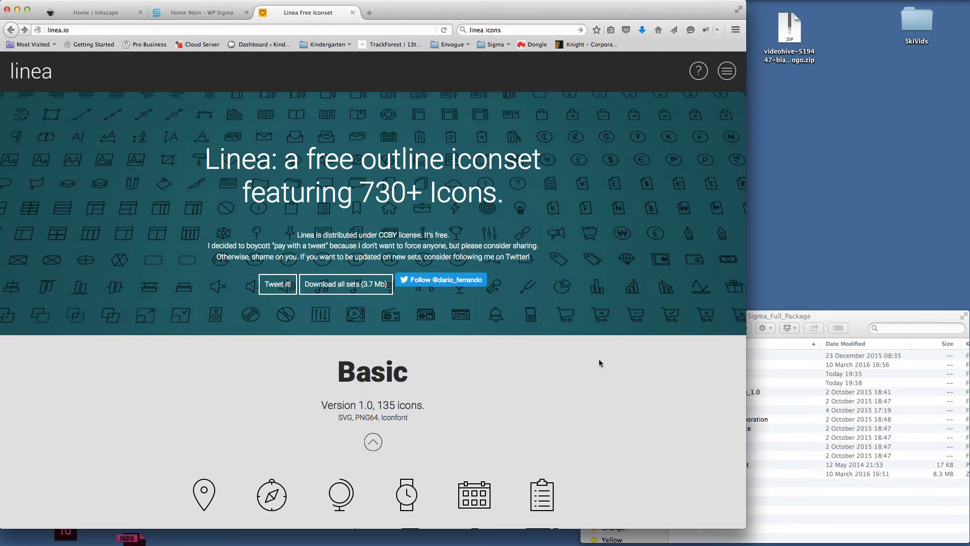
left_click(825, 318)
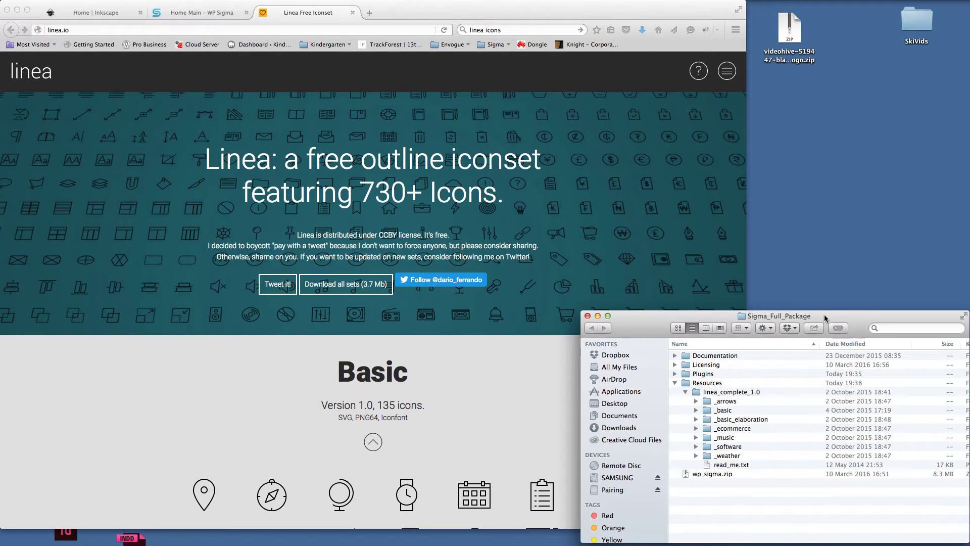
left_click(456, 357)
left_click(216, 13)
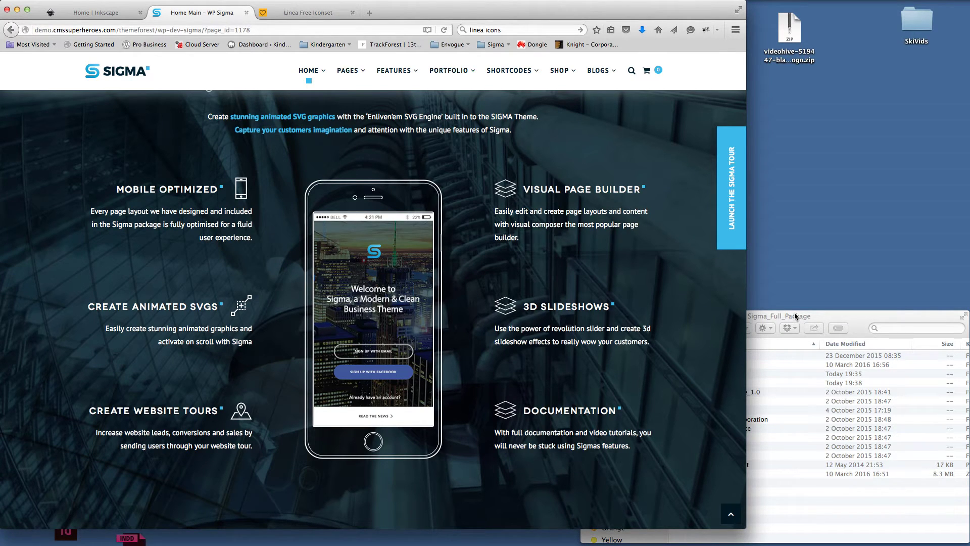
Switch to Finder, open the _SVG folder inside _basic of linea_complete_1.0, and select basic_webpage_img_txt.svg
left_click(834, 313)
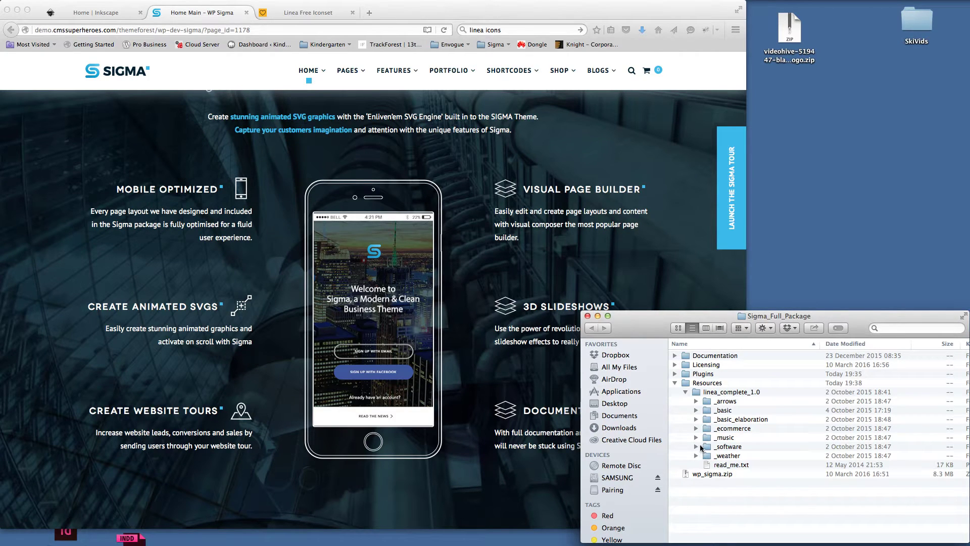
double_click(705, 409)
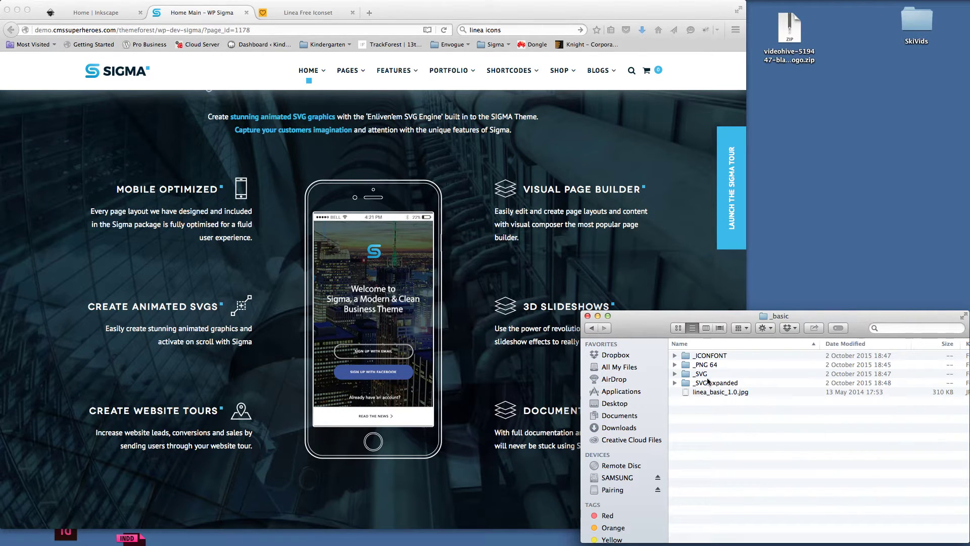
double_click(686, 375)
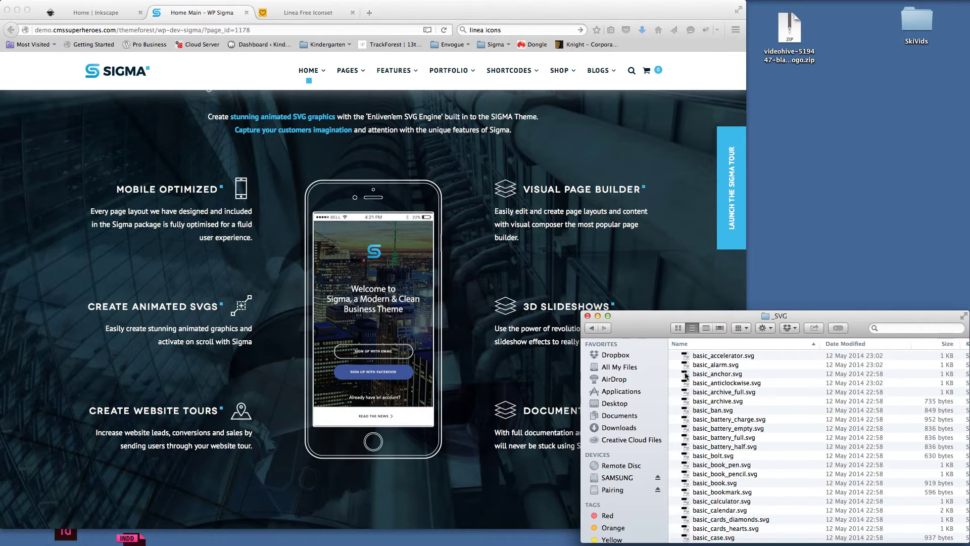
scroll(698, 407, "down", 5)
scroll(698, 410, "down", 15)
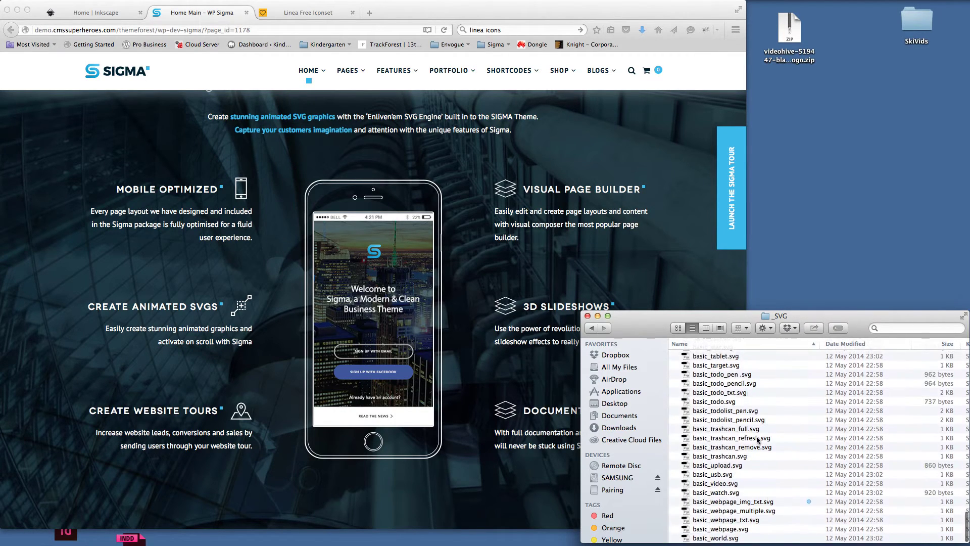
left_click(748, 501)
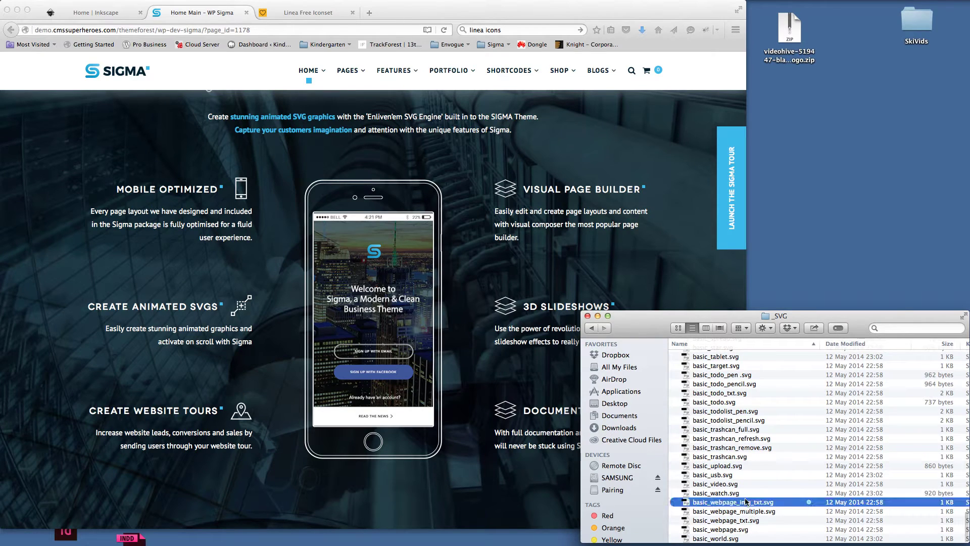
Preview basic_webpage_img_txt.svg in Finder's column view and open the icon in Illustrator
left_click(706, 328)
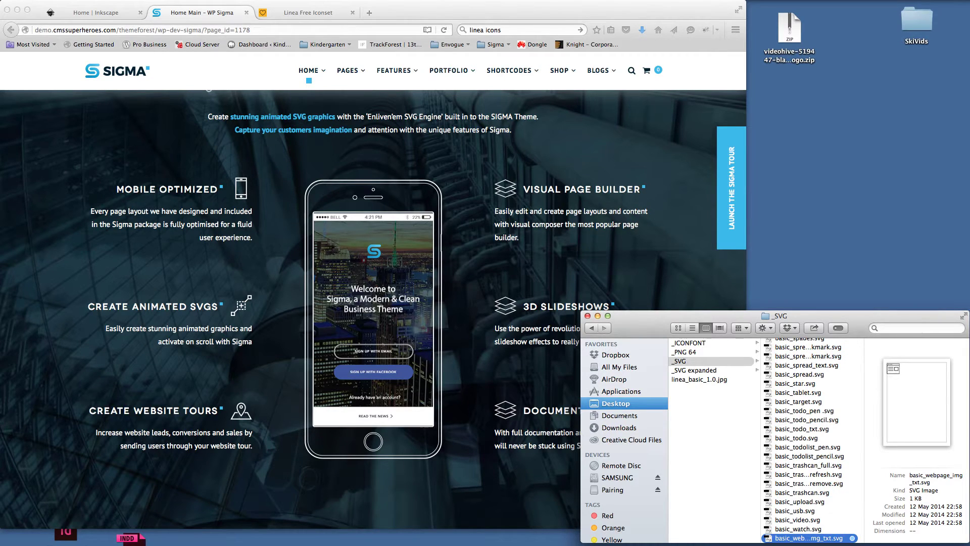
key("super+o")
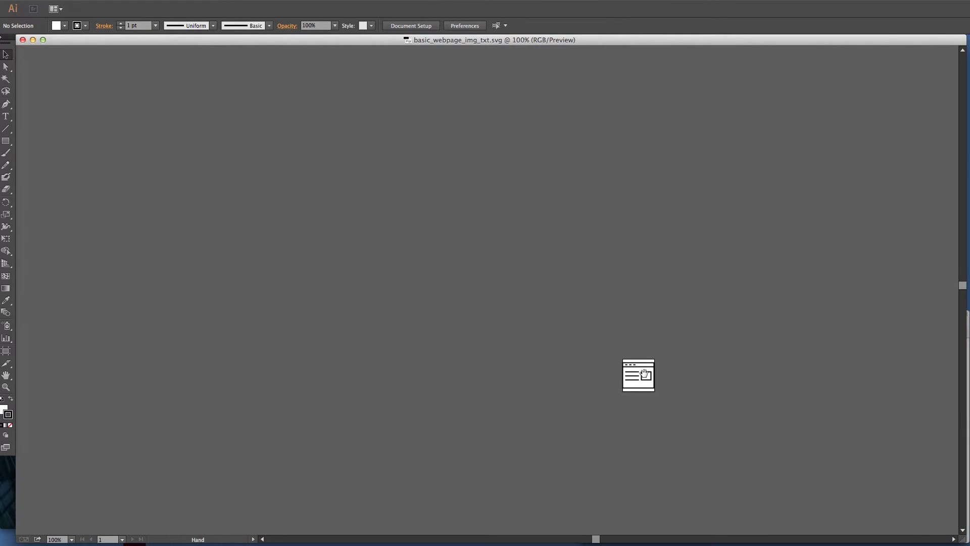
left_click_drag(662, 389, 444, 264)
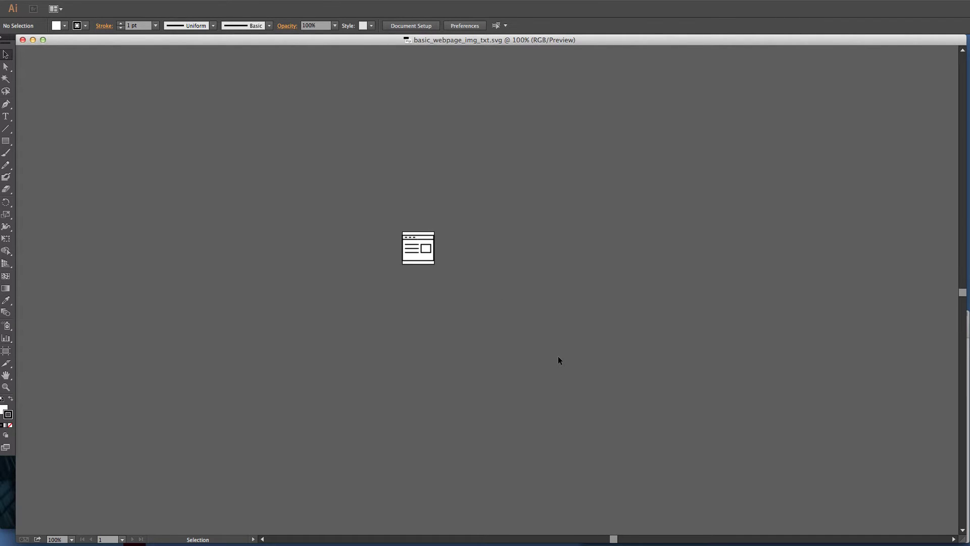
Switch to the browser, review the Inkscape home page, and return to Illustrator
left_click(8, 487)
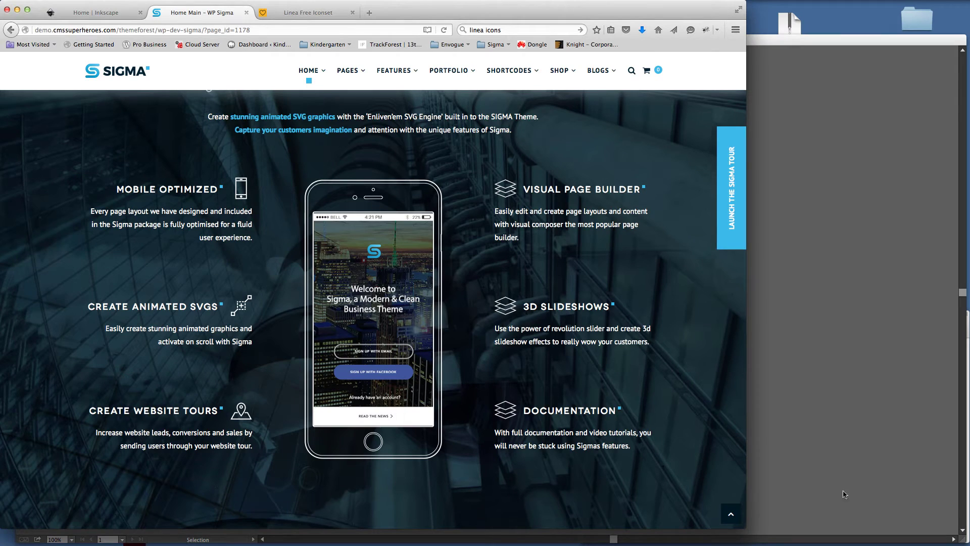
left_click(908, 461)
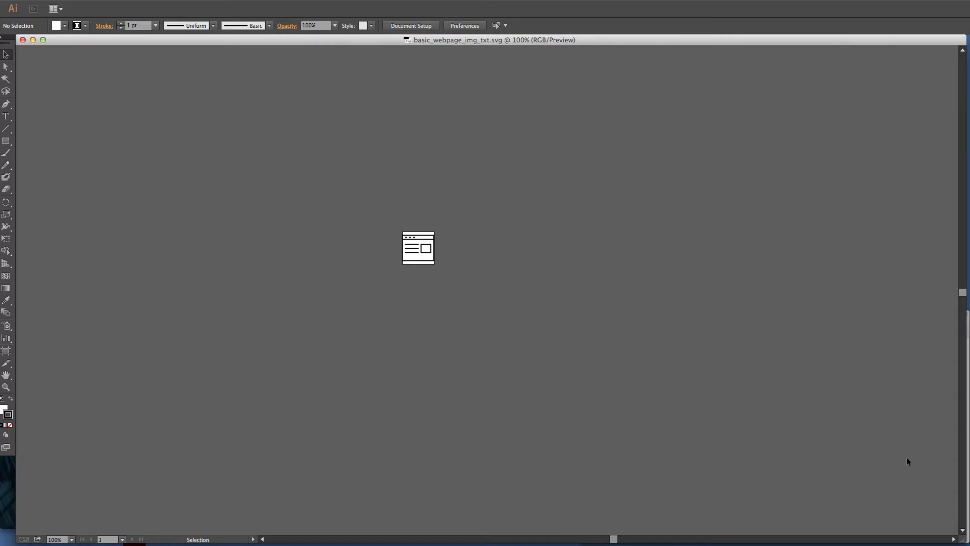
left_click(7, 478)
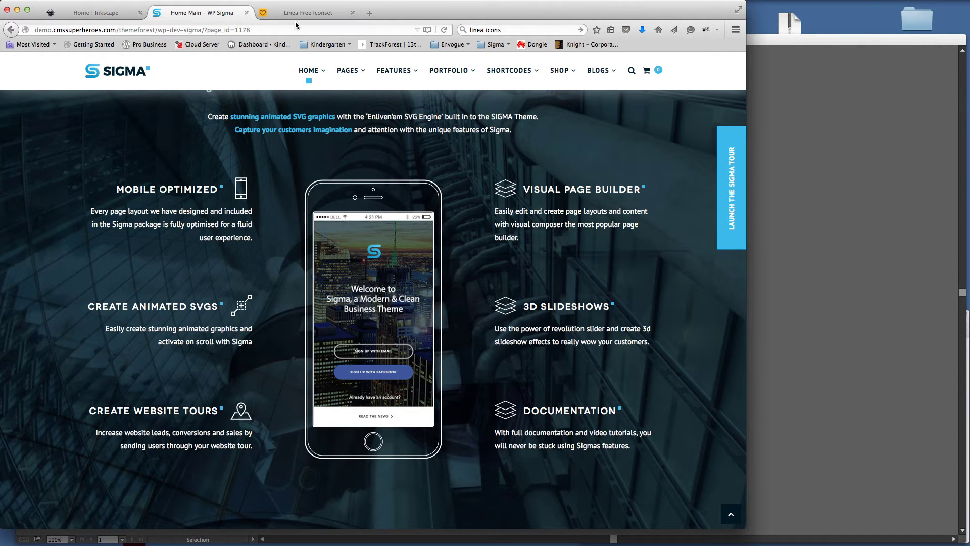
left_click(93, 19)
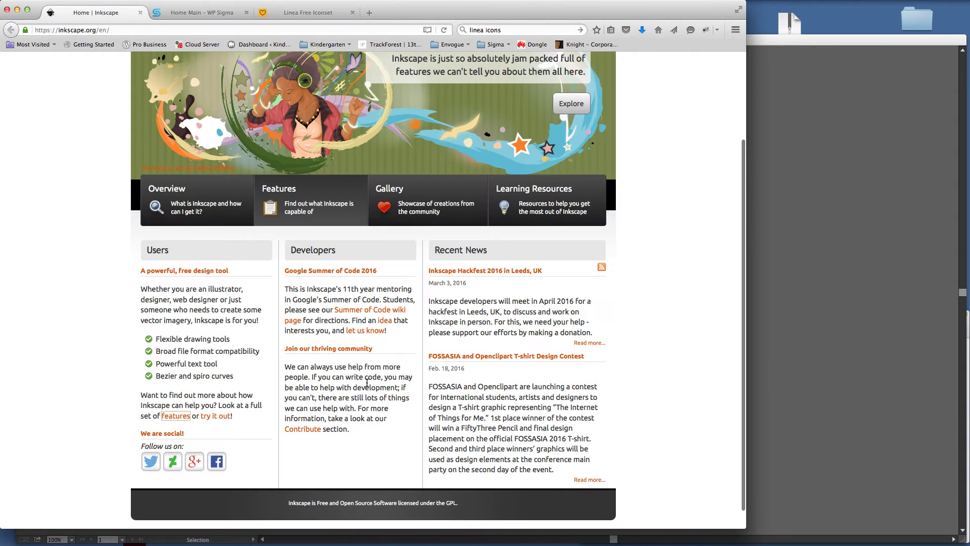
scroll(658, 365, "up", 3)
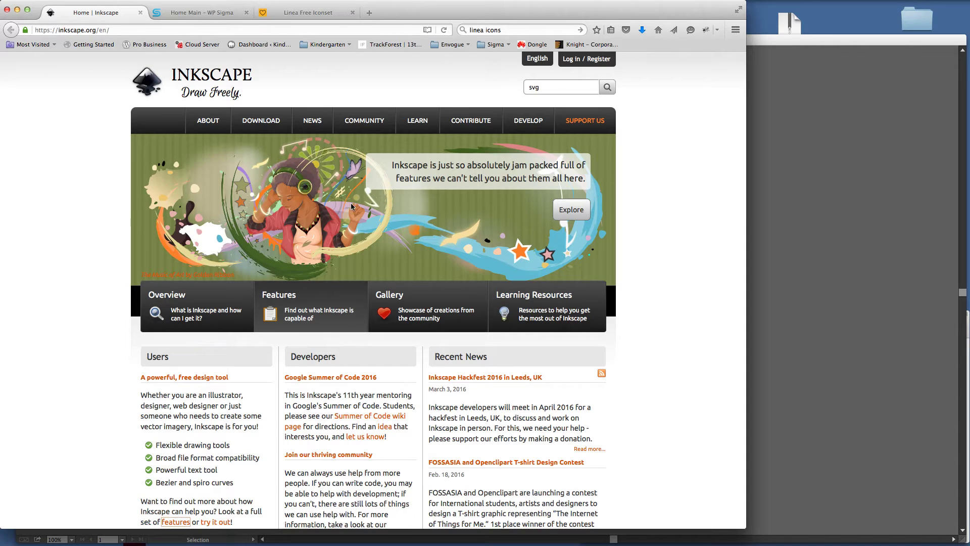
key("super+Tab")
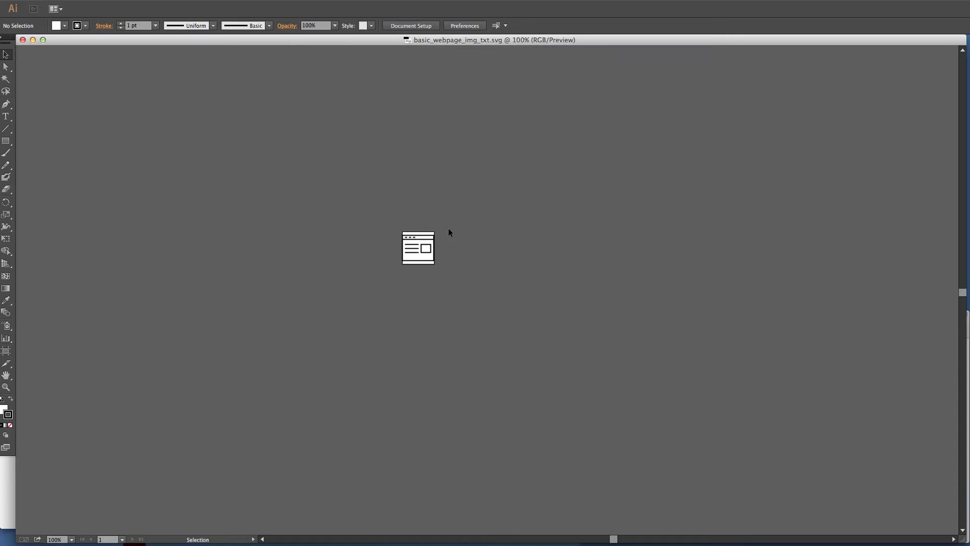
Minimize the icon document and, in Finder, browse Resources > SVGTutorials > Icons to inspect template.svg and the linea_complete_1.0 folder
left_click(33, 40)
left_click(673, 404)
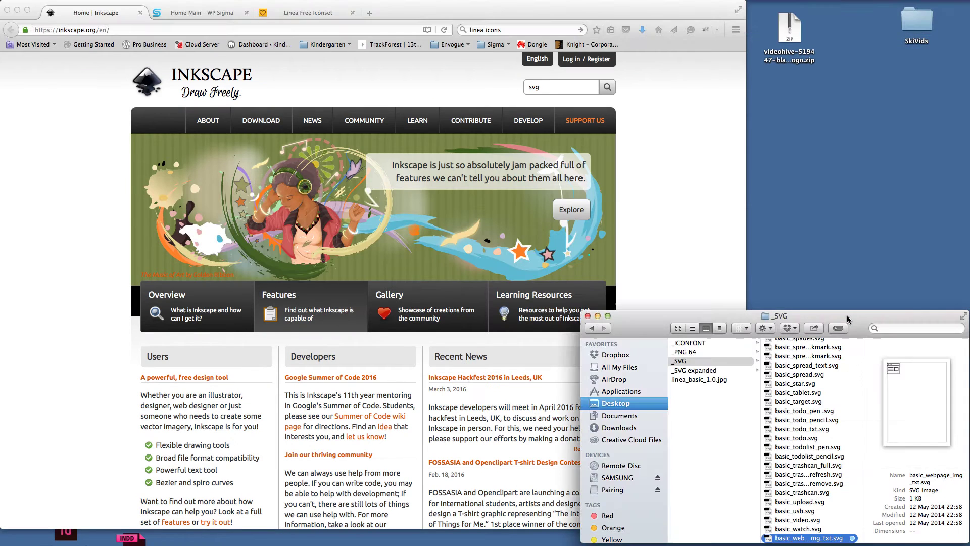
key("super+bracketleft")
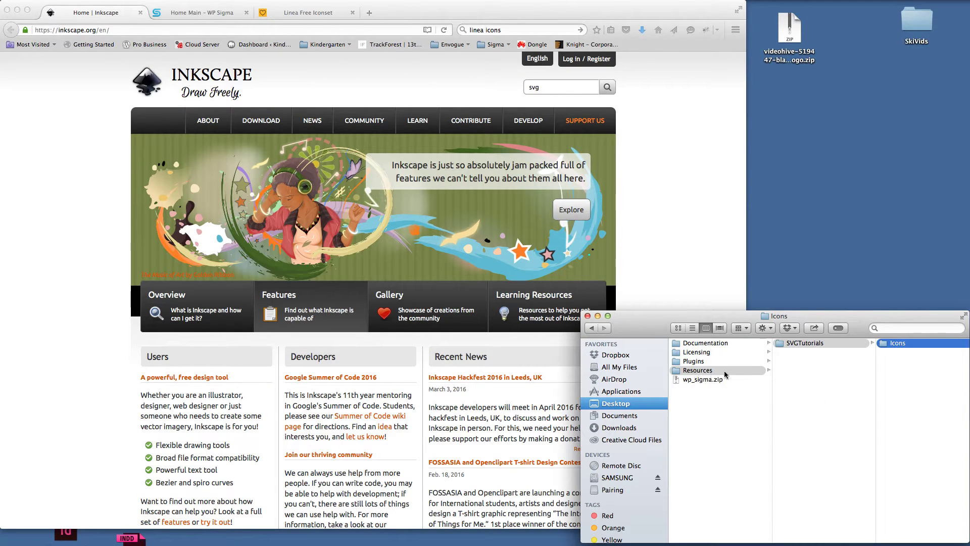
left_click(803, 343)
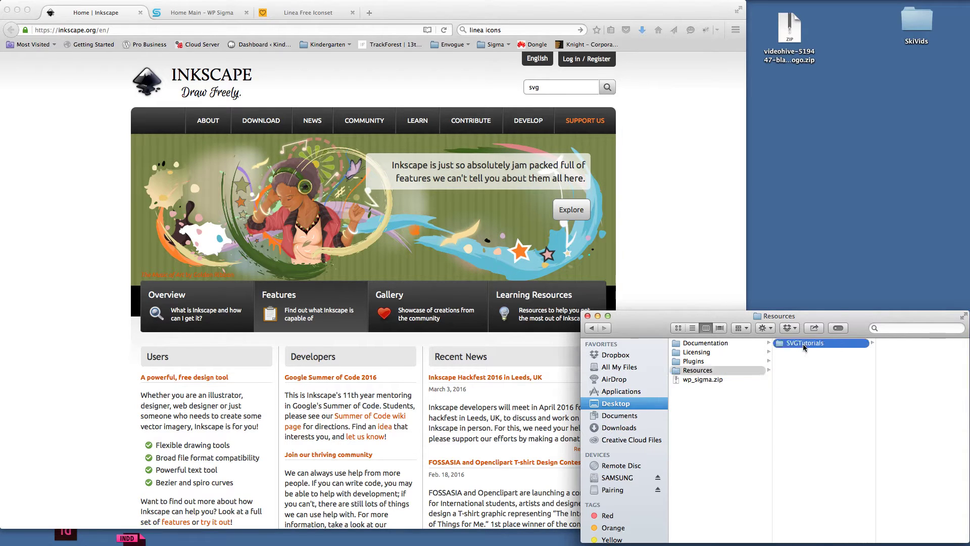
left_click(890, 345)
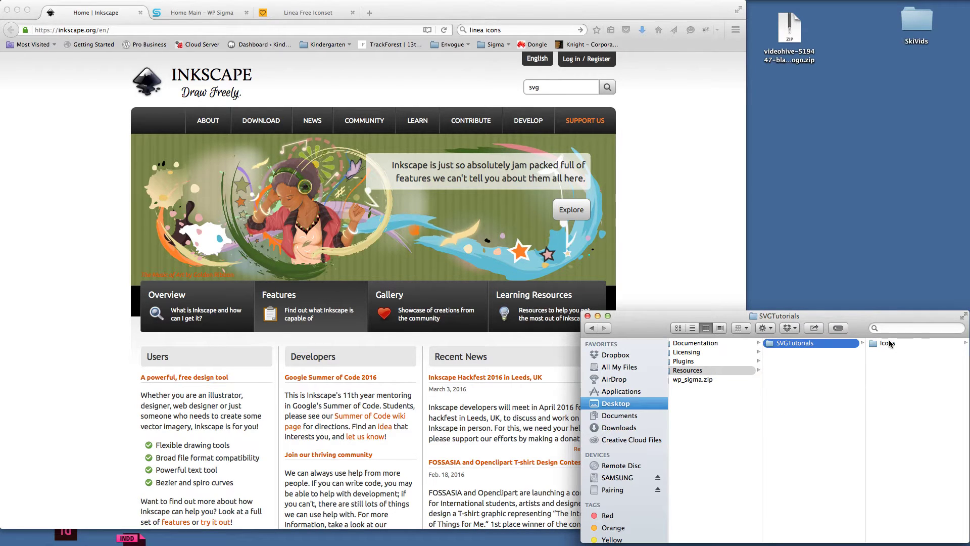
left_click(876, 353)
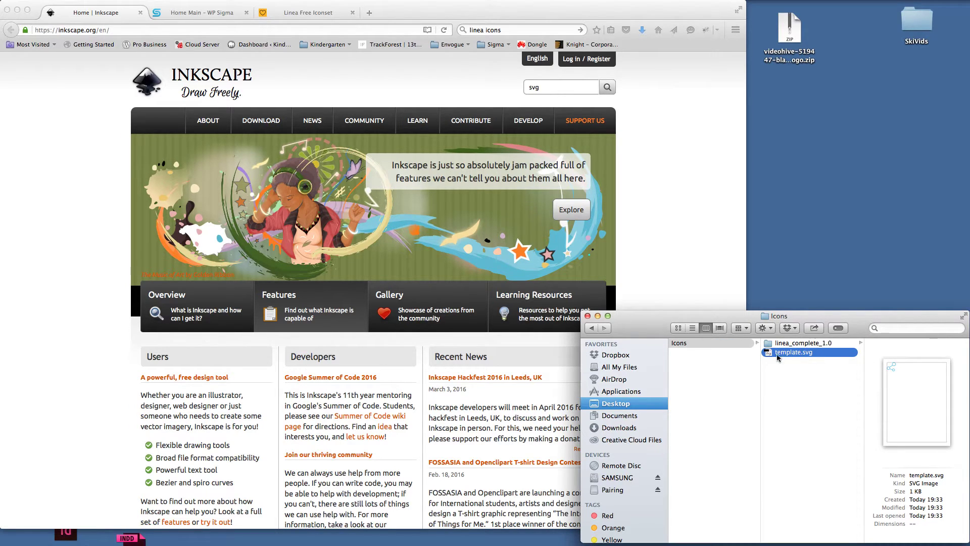
left_click(793, 343)
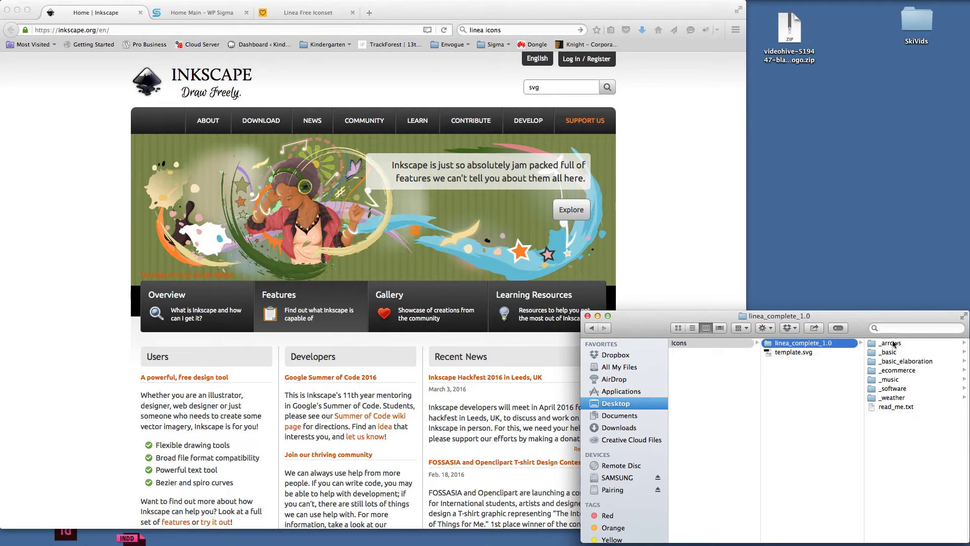
Switch to the browser to view the Linea Free Iconset and Sigma demo pages, and return to Finder
left_click(300, 17)
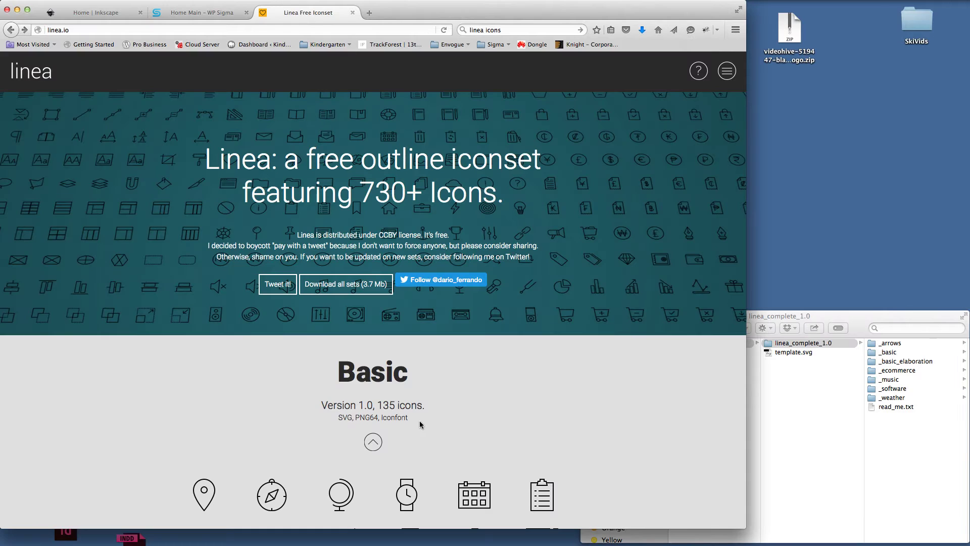
left_click(206, 14)
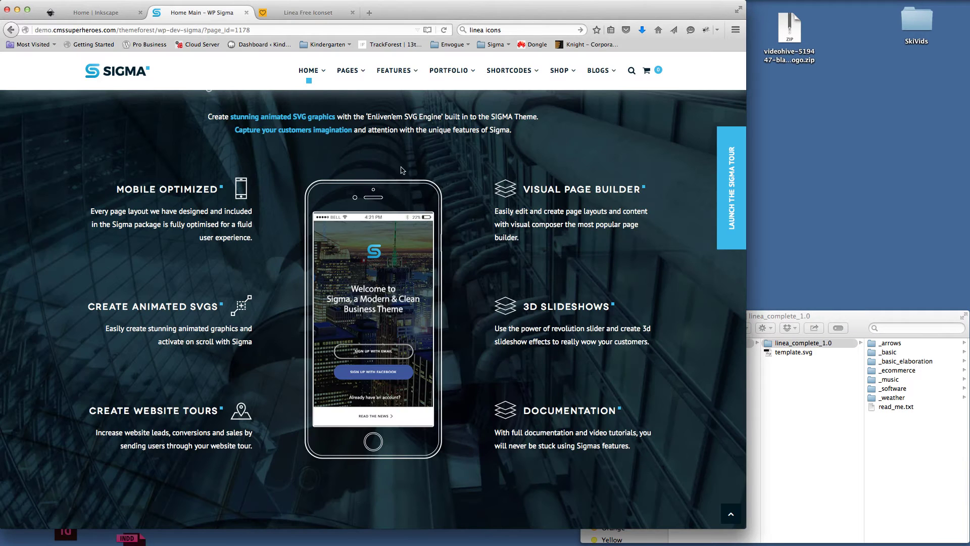
left_click(865, 317)
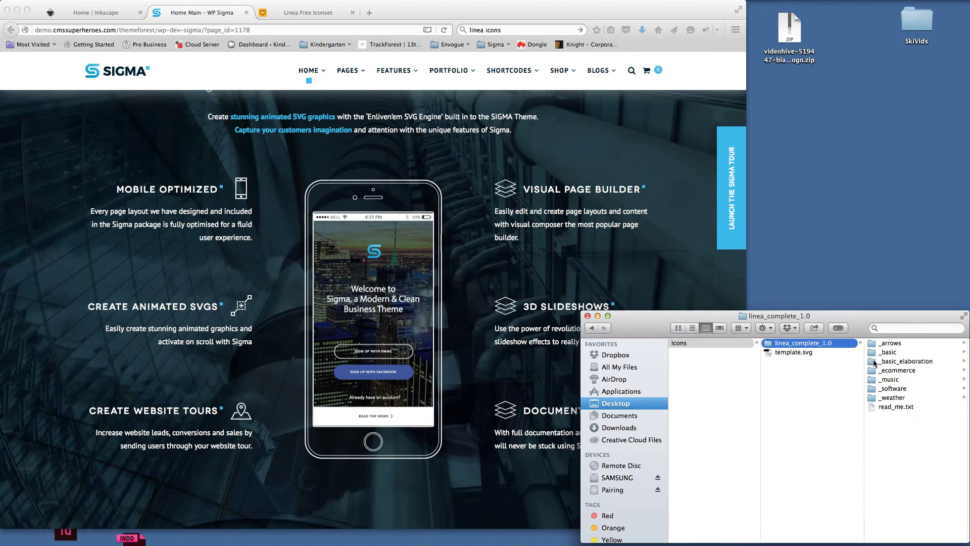
Open template.svg from the Icons folder in Illustrator and inspect its share icon artwork by selecting and deselecting it
left_click(786, 352)
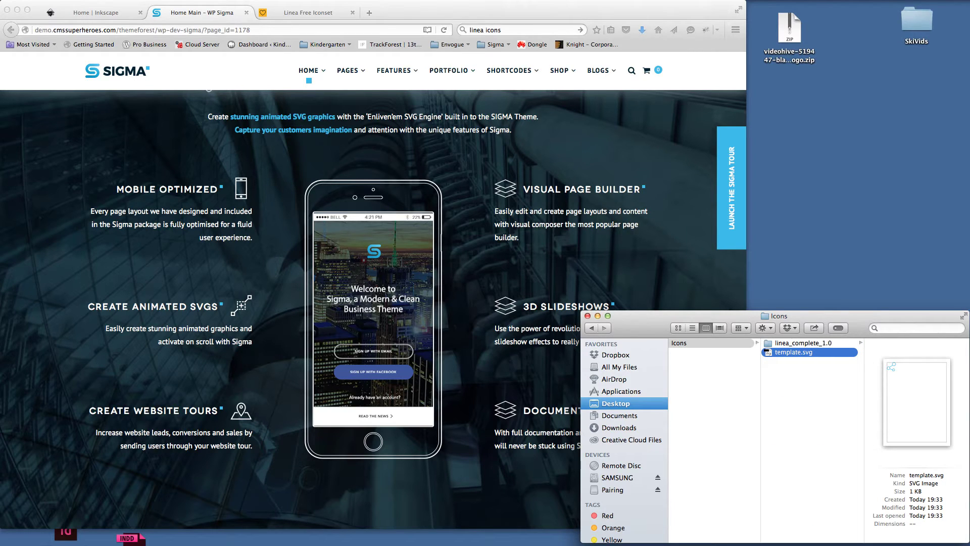
double_click(787, 352)
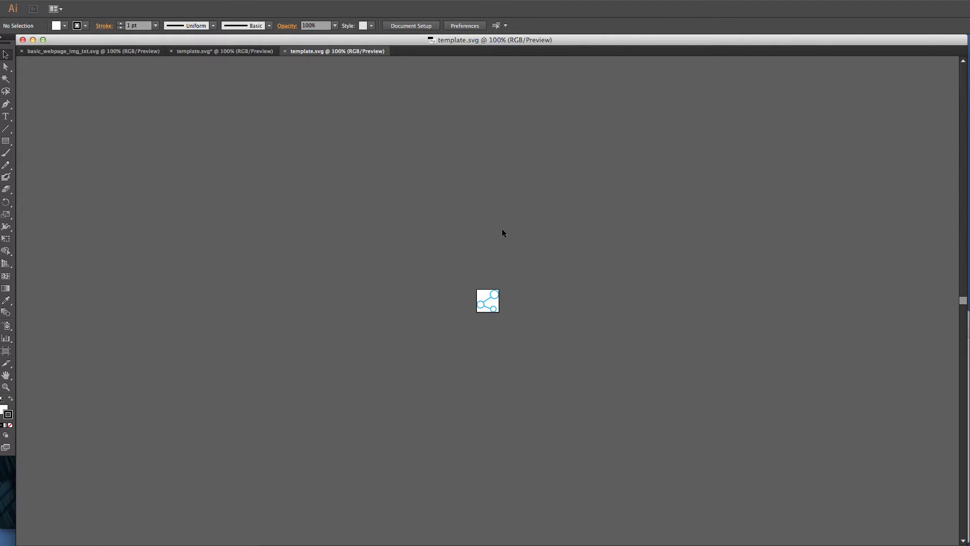
left_click(523, 327)
left_click(525, 324)
left_click_drag(423, 255, 574, 374)
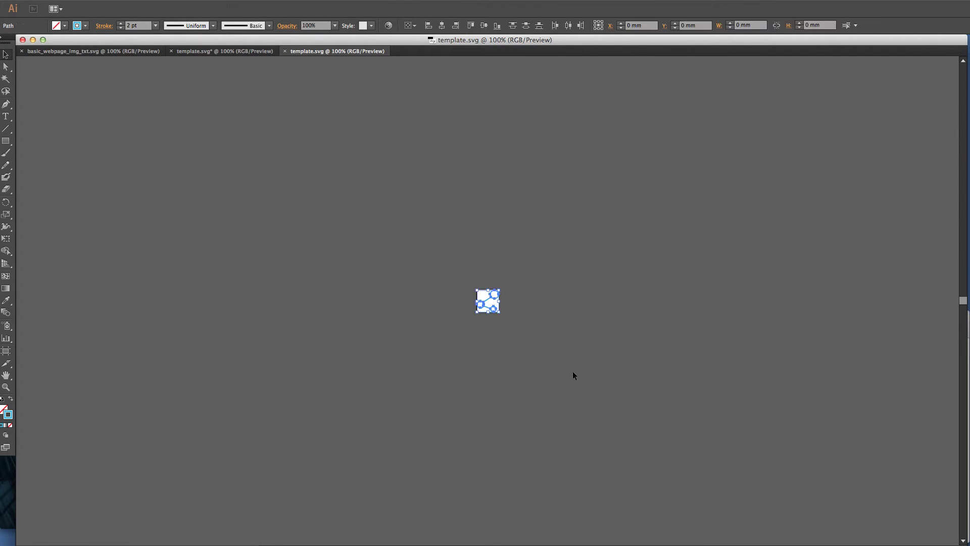
left_click(455, 268)
left_click_drag(522, 340, 521, 340)
left_click(454, 267)
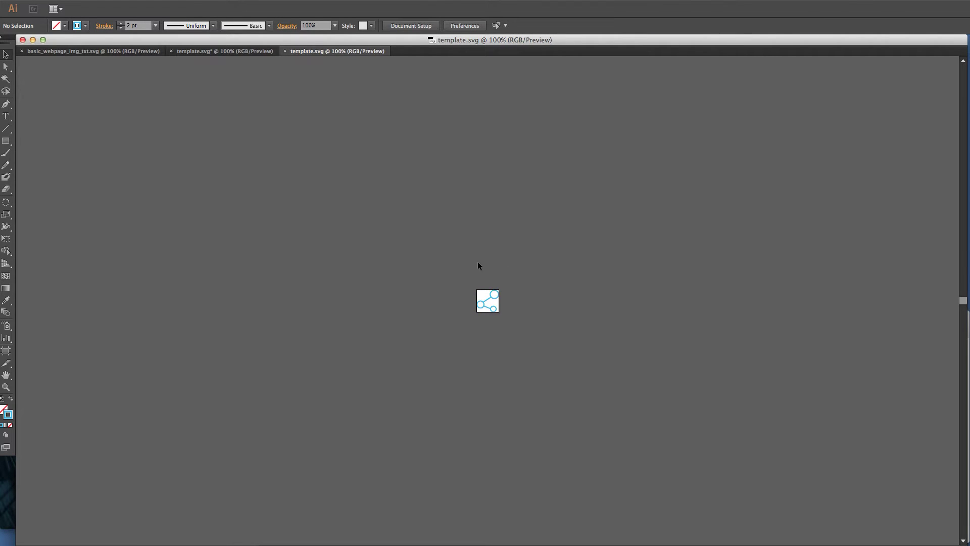
Close the modified duplicate of template.svg without saving its changes
left_click(216, 54)
key("super+w")
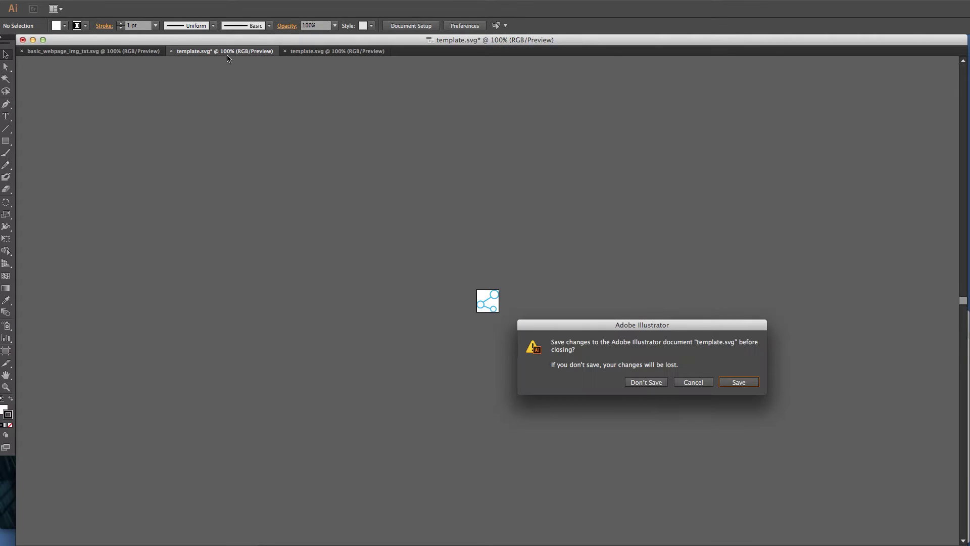
left_click(627, 383)
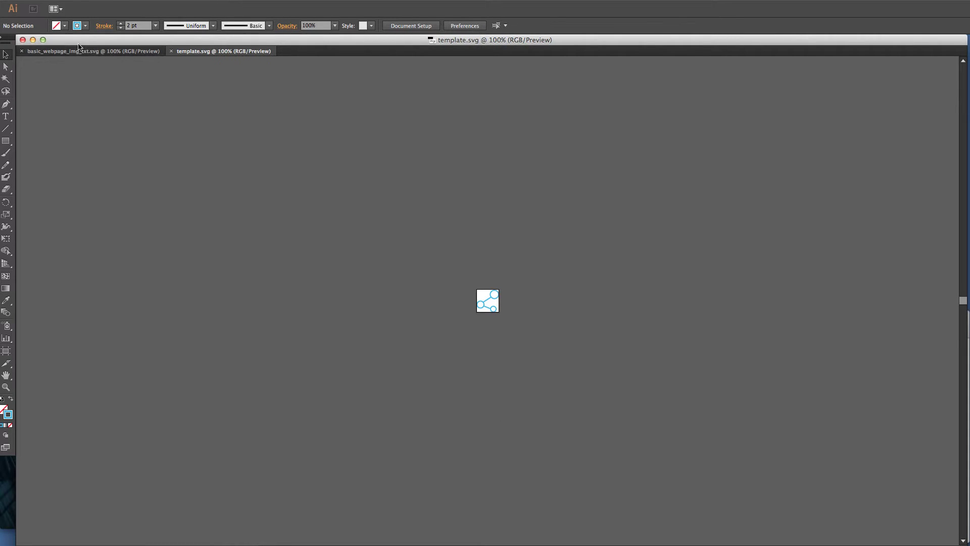
Select the whole webpage icon in basic_webpage_img_txt.svg and copy it
left_click(37, 51)
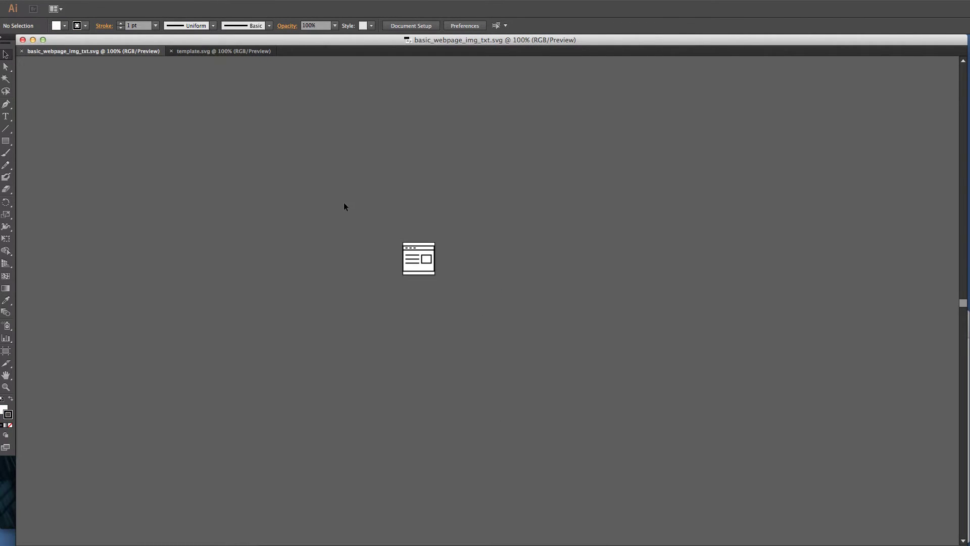
left_click_drag(345, 204, 505, 330)
left_click_drag(355, 210, 463, 290)
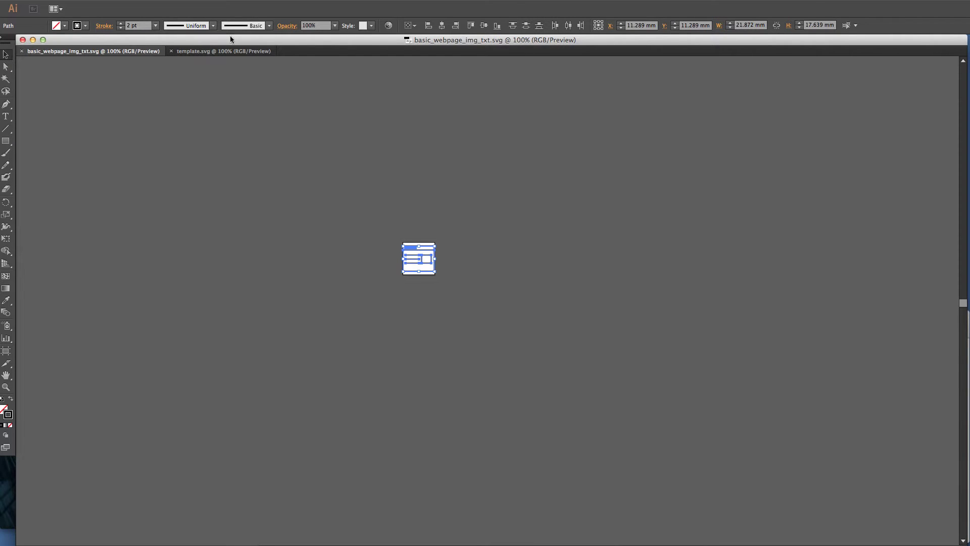
Switch to template.svg and move the entire blue share icon off the artboard, onto the canvas to its left
left_click(214, 52)
left_click(490, 327)
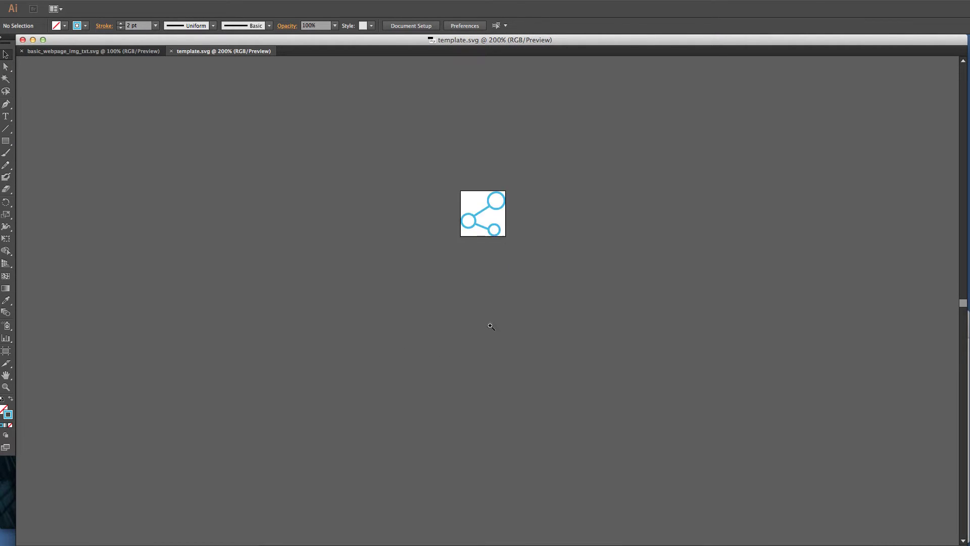
left_click(481, 252)
scroll(485, 303, "up", 2)
left_click(491, 373)
left_click(489, 369)
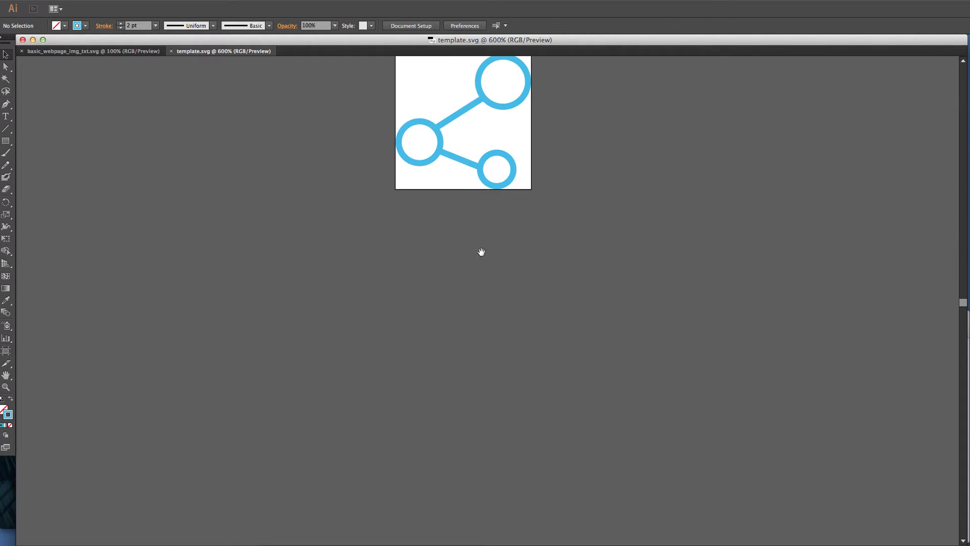
scroll(482, 275, "up", 3)
left_click(493, 259)
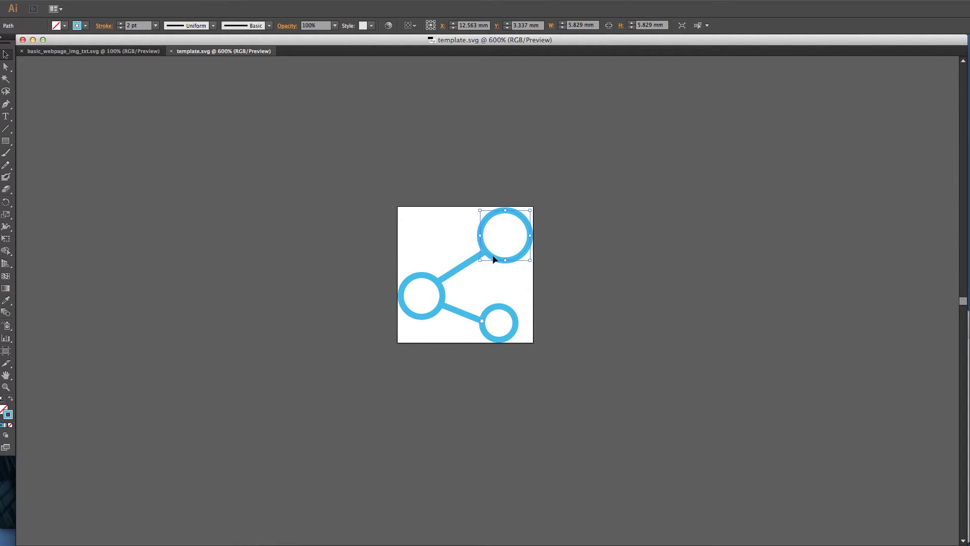
key("super+a")
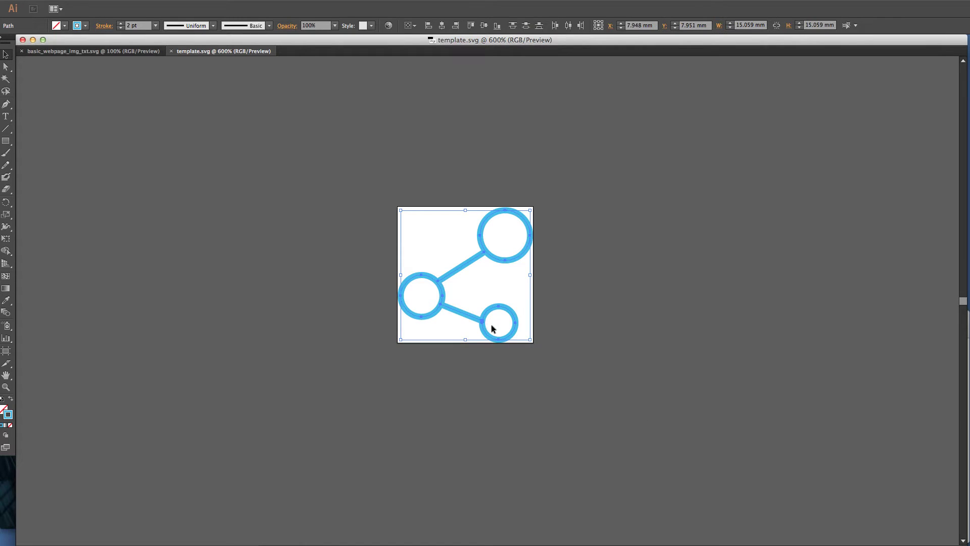
left_click_drag(492, 316, 303, 313)
left_click(447, 411)
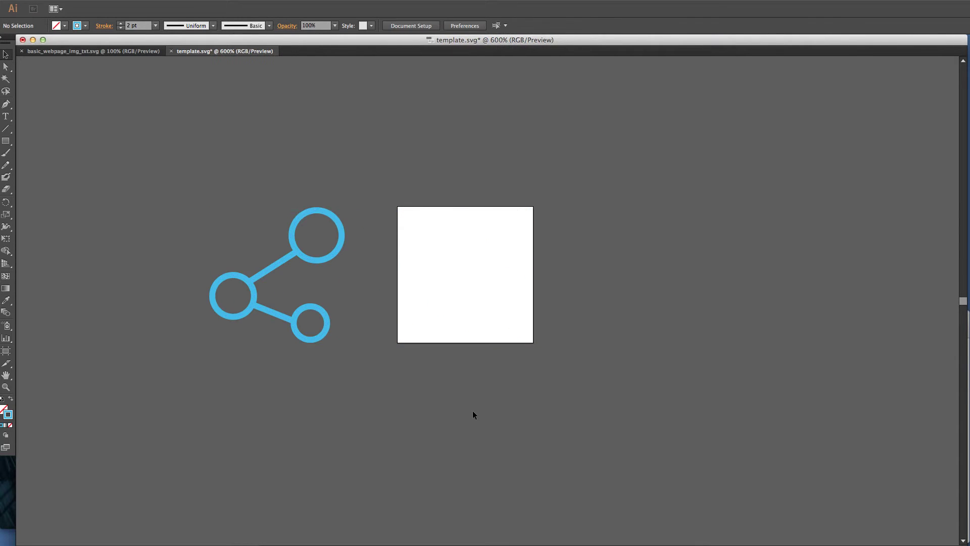
Paste the webpage icon into template.svg and fit it centred within the artboard at about 15.1 mm wide and 12.2 mm high
key("super+v")
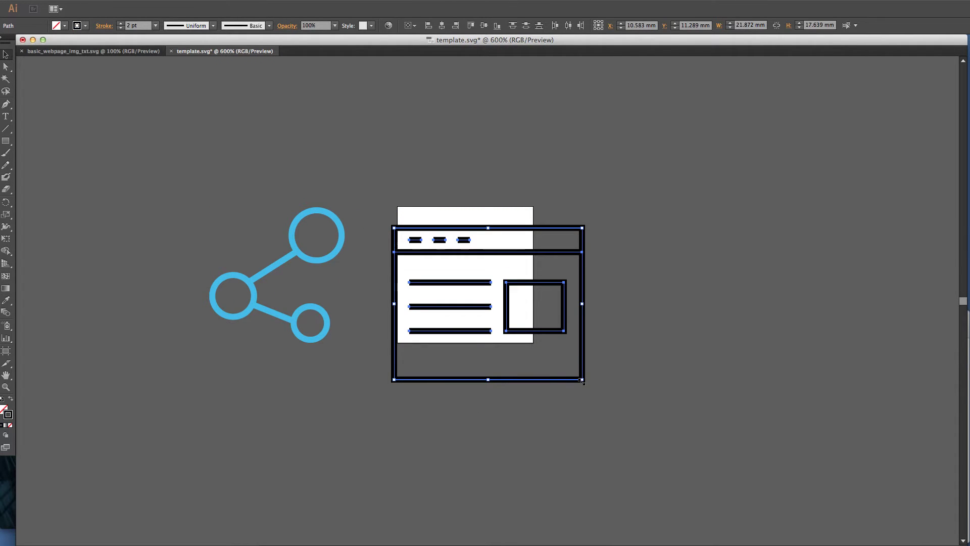
mouse_move(583, 380)
left_mouse_down()
mouse_move(520, 316)
mouse_move(524, 332)
left_mouse_up()
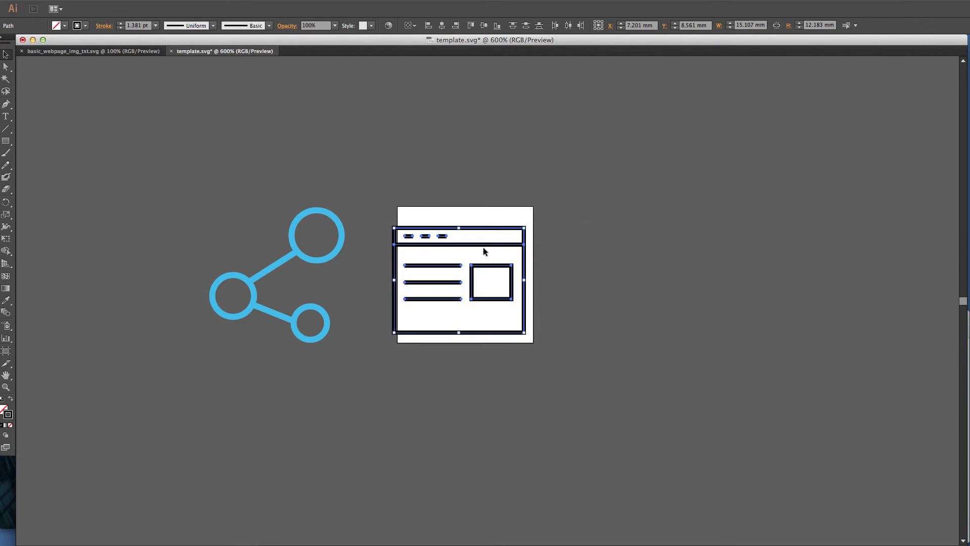
left_click_drag(448, 231, 456, 226)
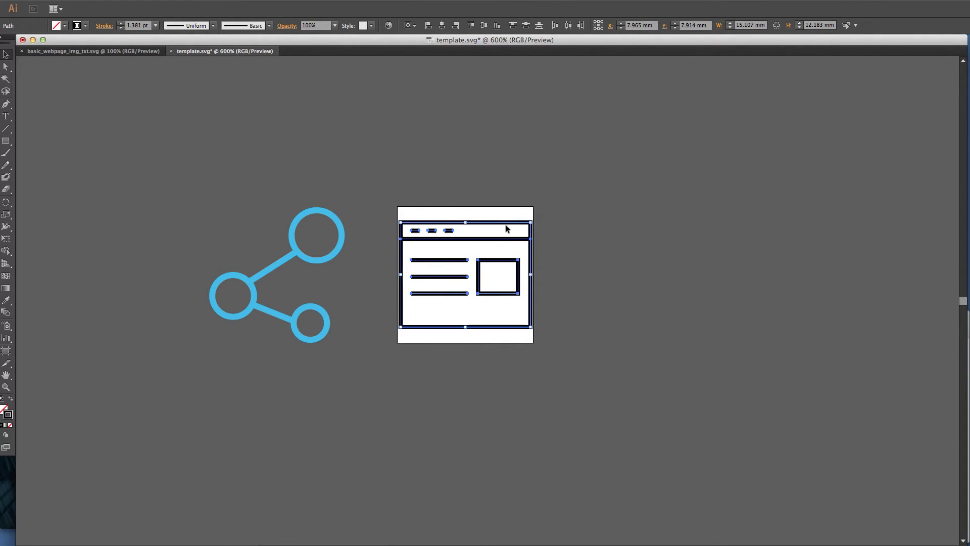
left_click(641, 297)
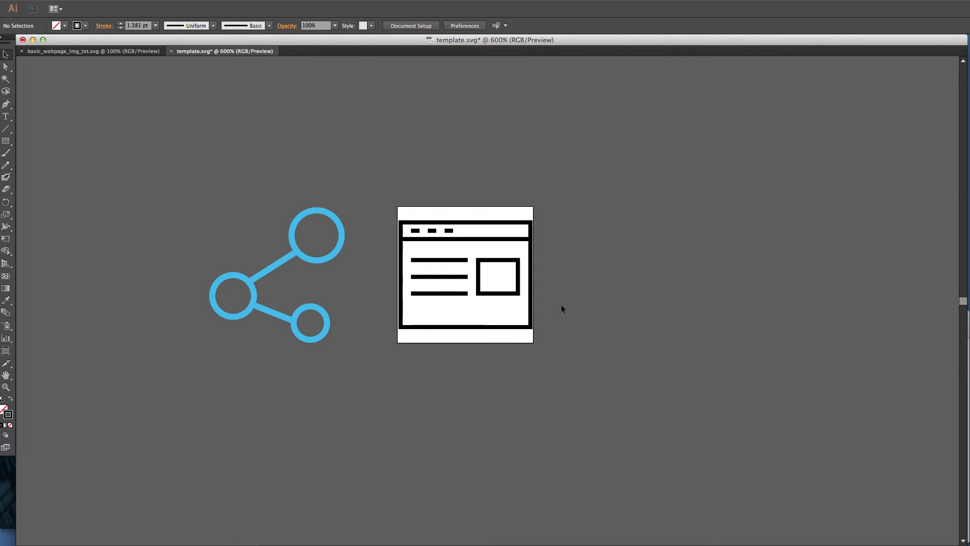
Select the whole webpage icon and apply the share icon's blue 2 pt stroke to it with the Eyedropper
left_click(413, 225)
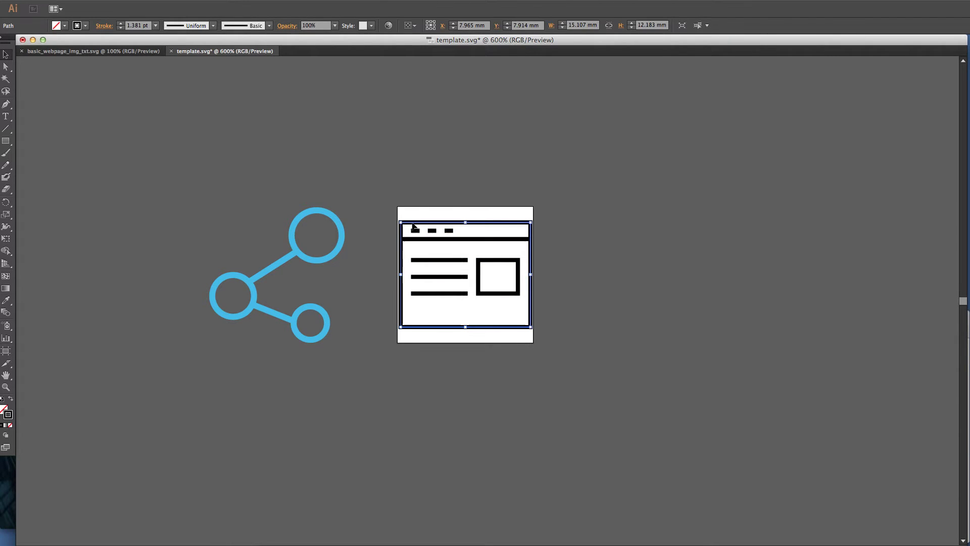
key("super+a")
key("super+shift+a")
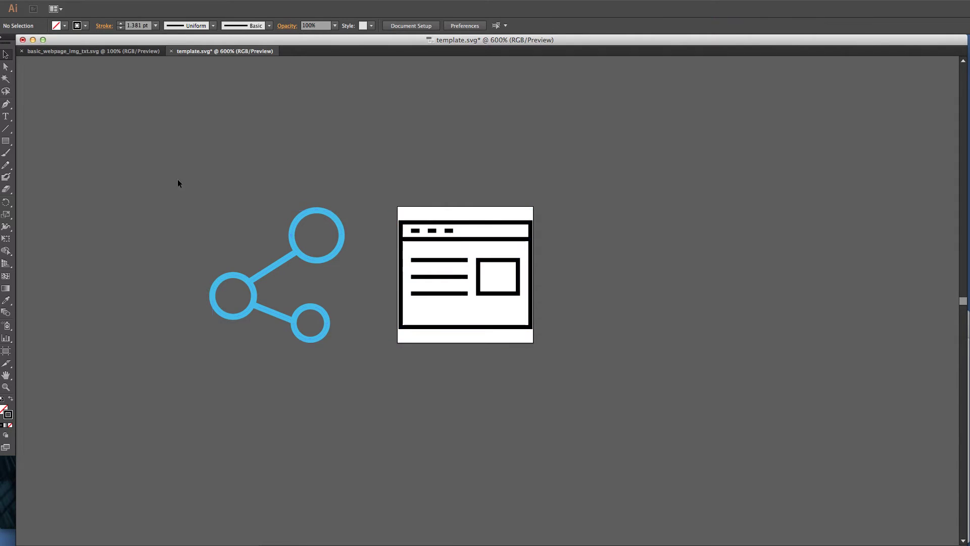
left_click(456, 316)
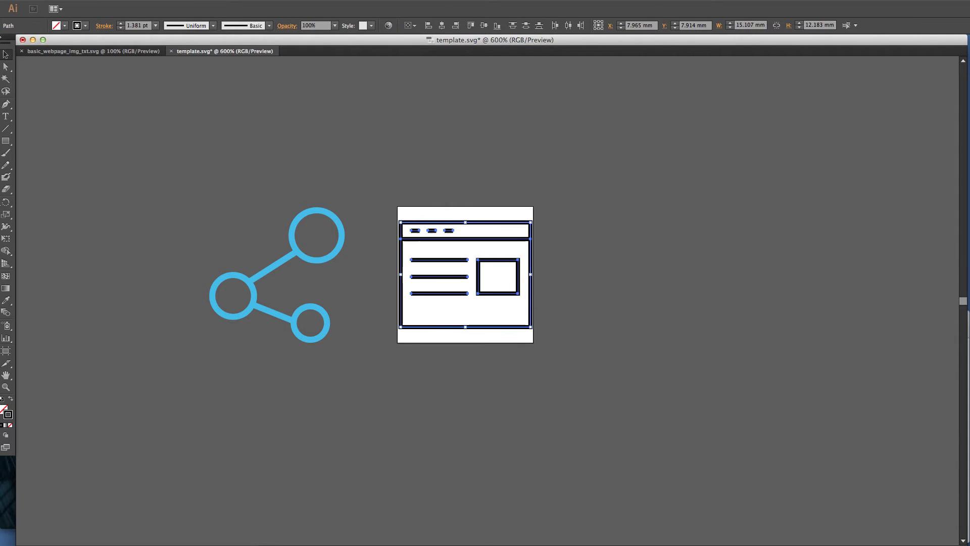
left_click(6, 300)
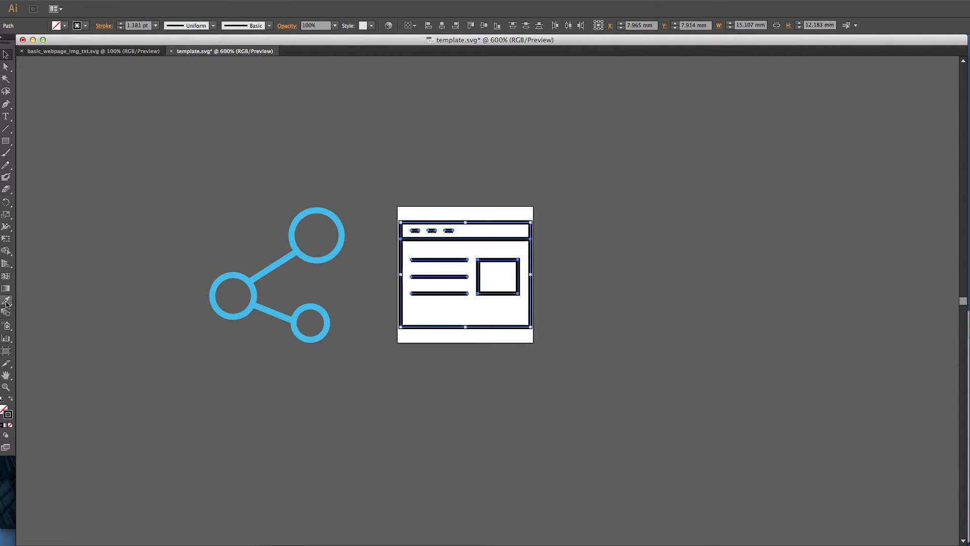
left_click(341, 225)
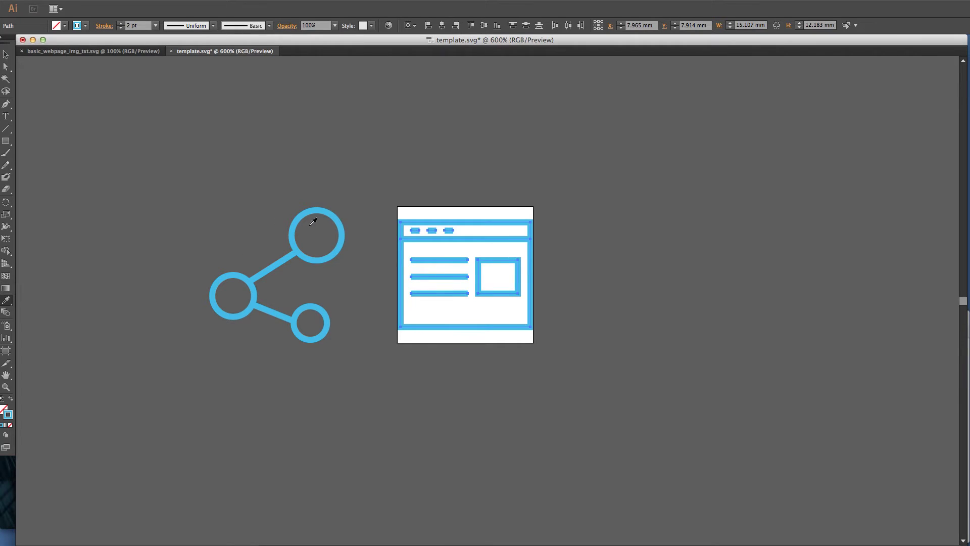
Delete the entire blue share icon beside the artboard
left_click(6, 54)
left_click(198, 206)
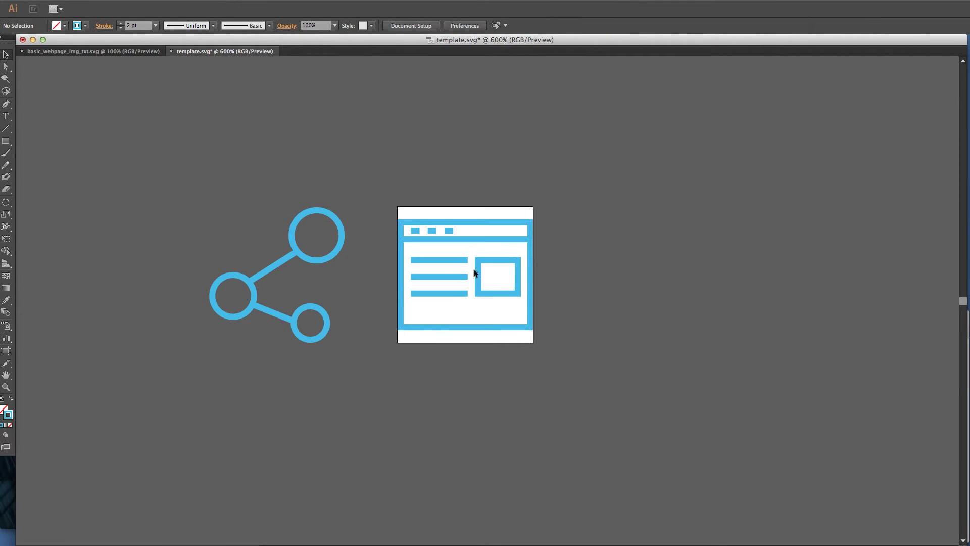
left_click_drag(327, 366, 357, 370)
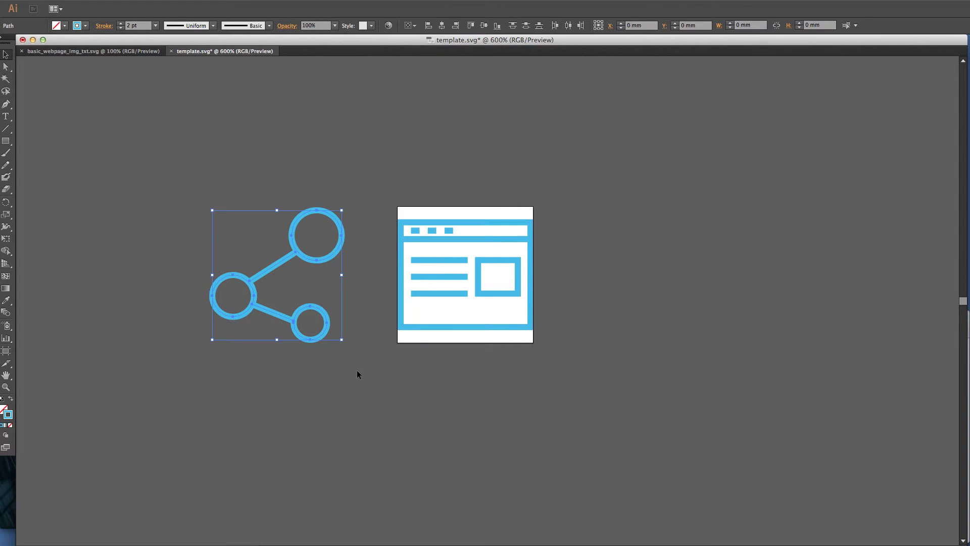
key("Delete")
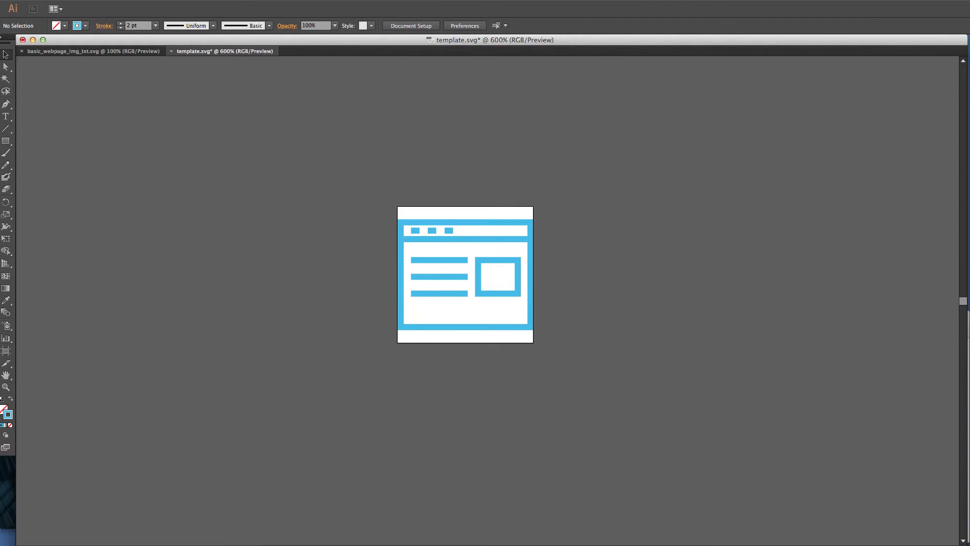
Switch to the Sigma demo page in the browser and examine the icon colours used on its light and dark sections
key("super+Tab")
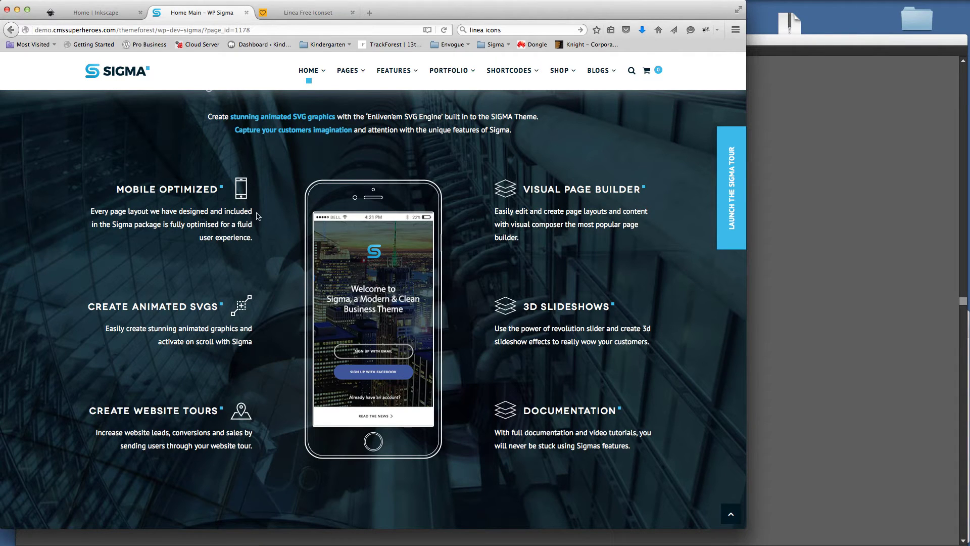
scroll(254, 221, "down", 10)
scroll(254, 221, "up", 10)
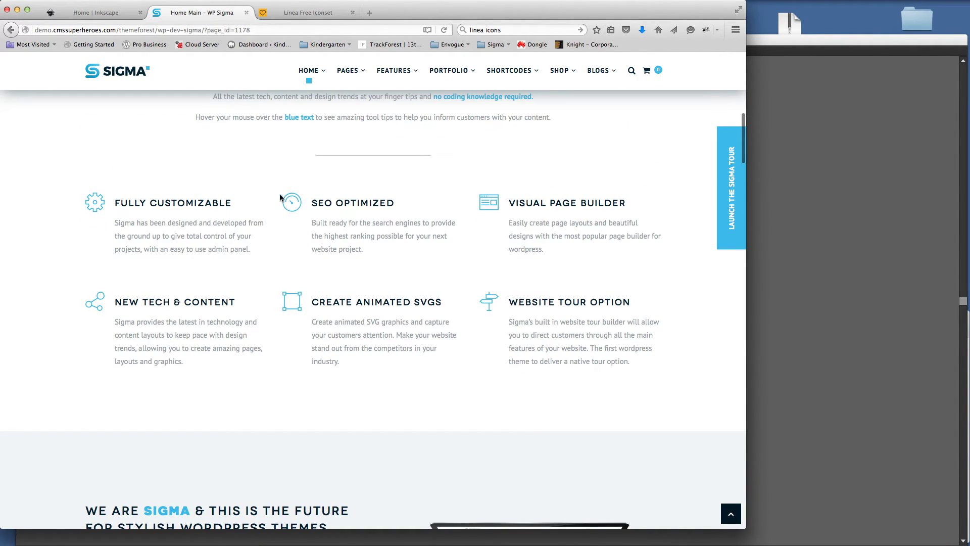
scroll(408, 212, "down", 15)
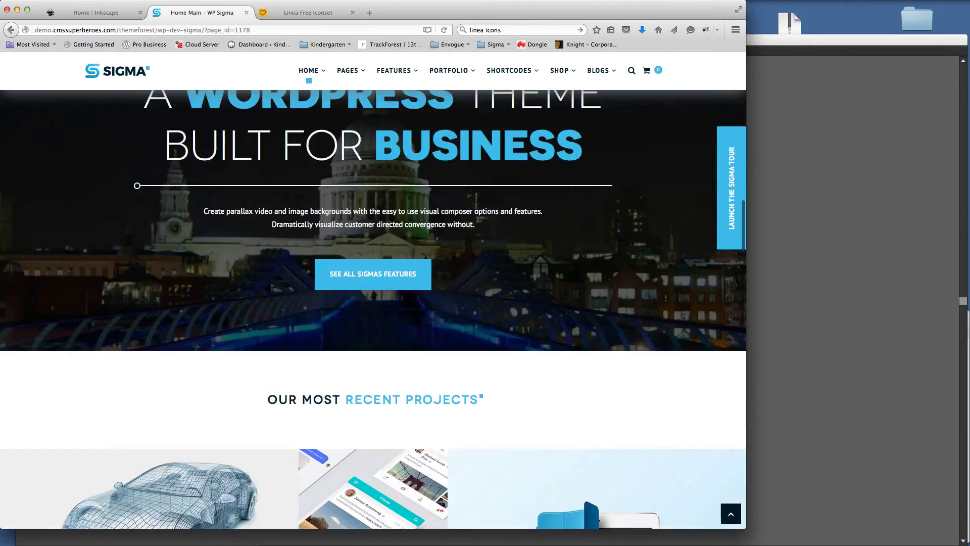
scroll(409, 212, "down", 8)
scroll(409, 212, "up", 2)
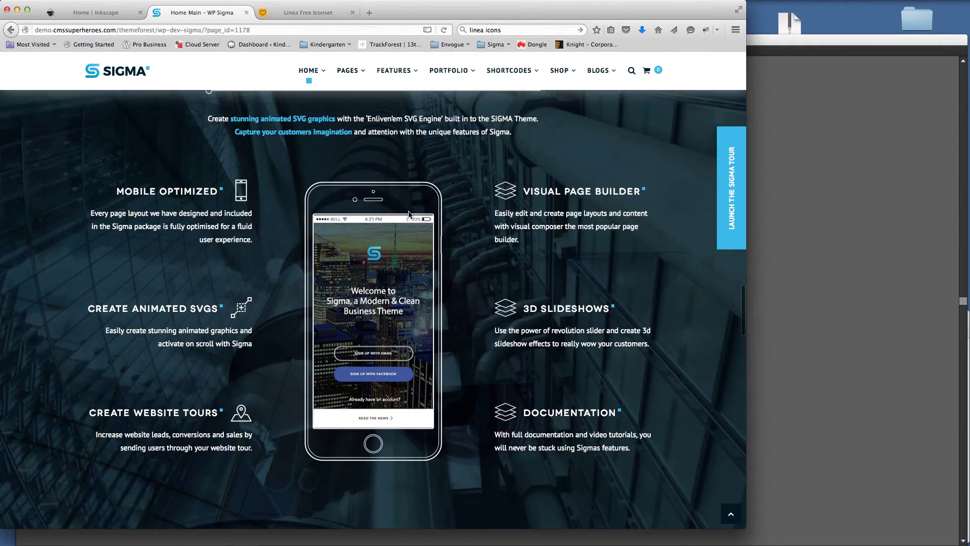
Return to template.svg in Illustrator and set the stroke colour of the whole webpage icon to white (ffffff)
left_click(871, 340)
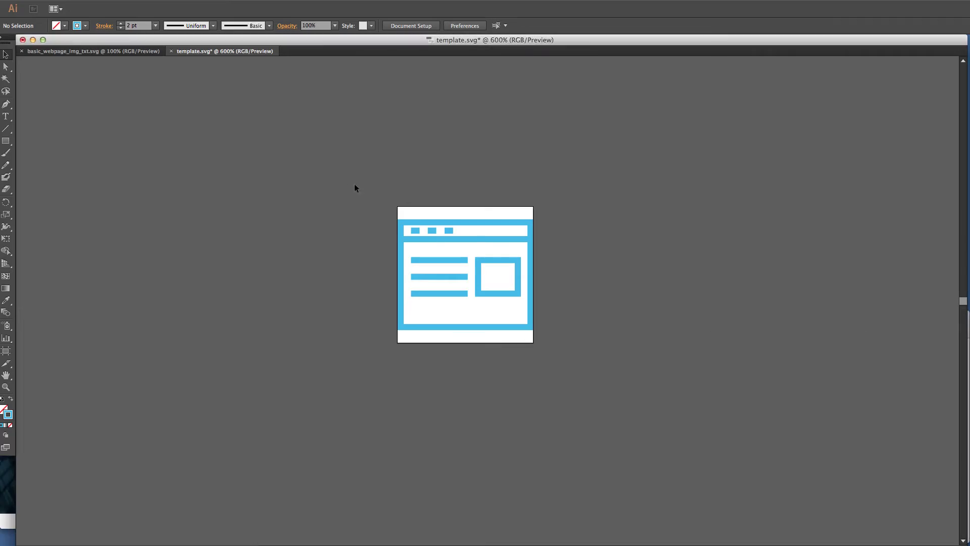
left_click_drag(607, 386, 611, 388)
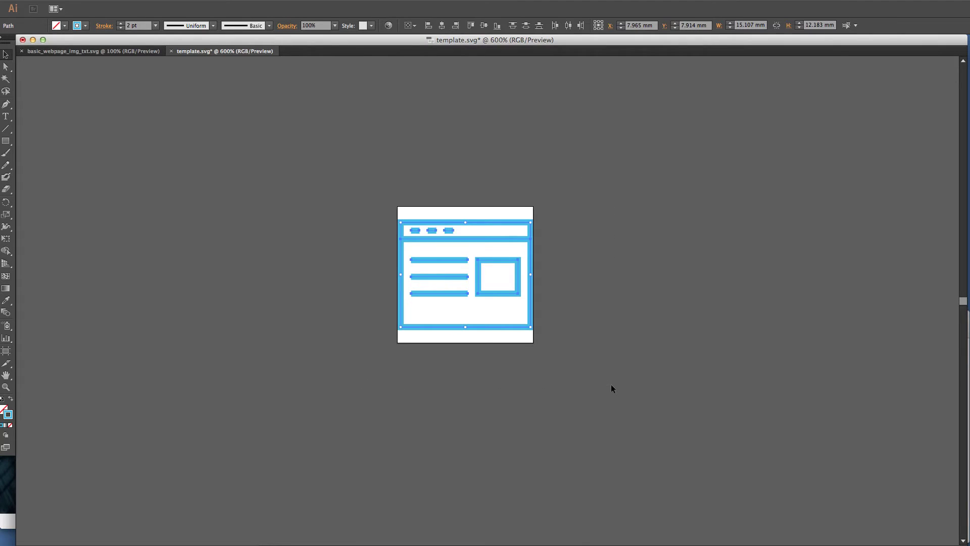
double_click(9, 418)
left_click_drag(190, 330, 151, 303)
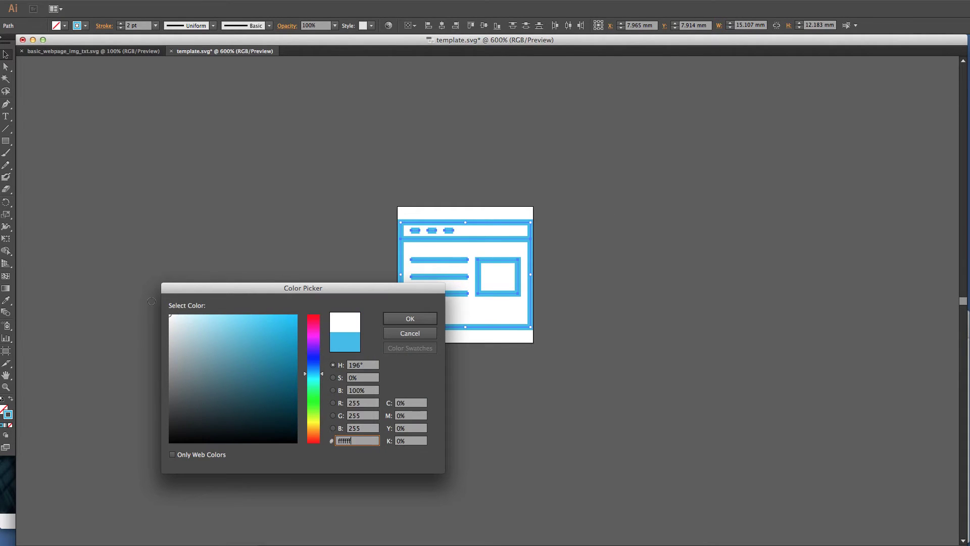
left_click(410, 318)
left_click(465, 410)
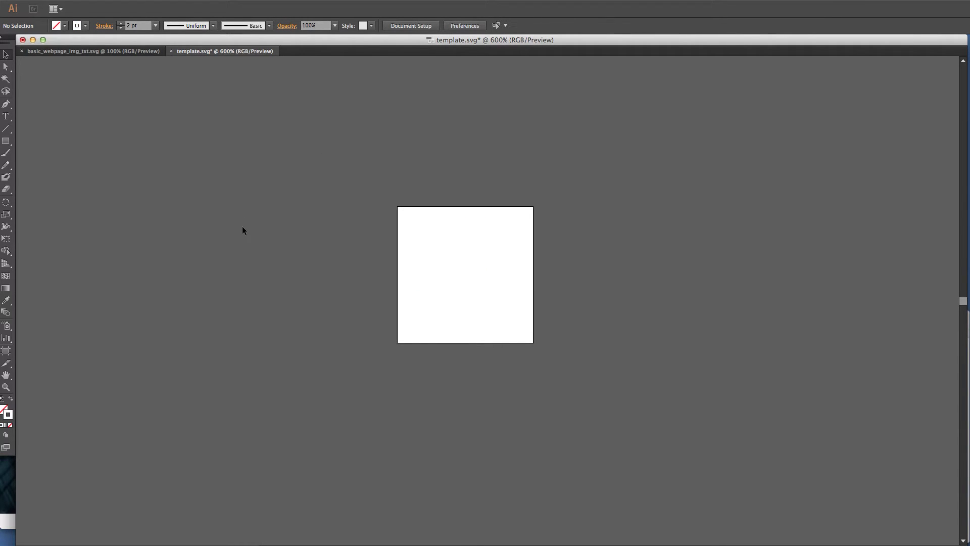
Start saving the artwork as icon_test in SVG format in the Icons folder, opening the SVG options
key("super+shift+s")
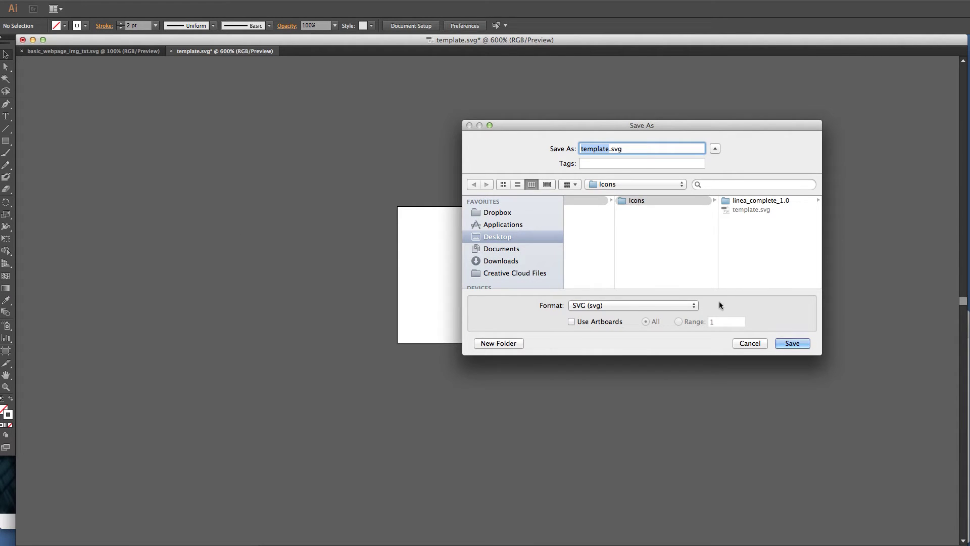
left_click(749, 342)
left_click(73, 0)
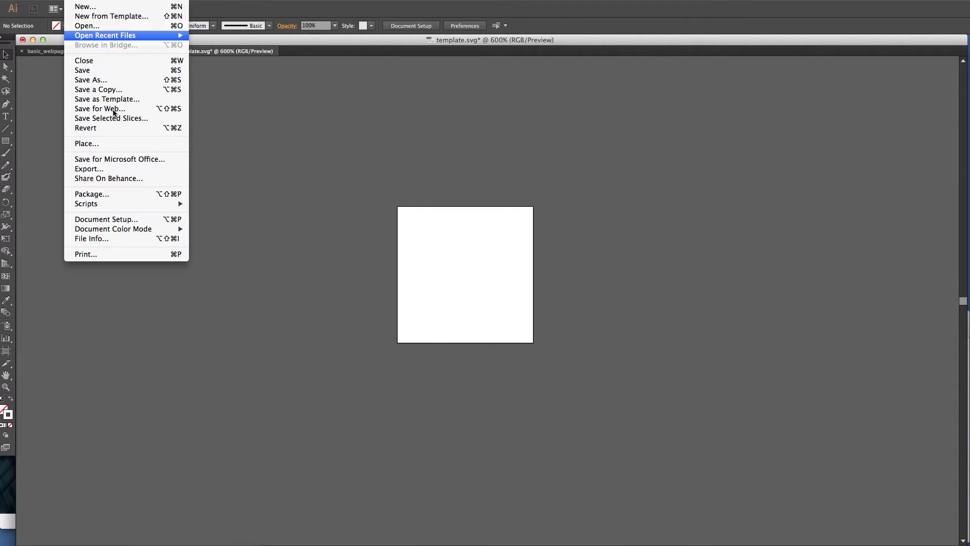
left_click(104, 79)
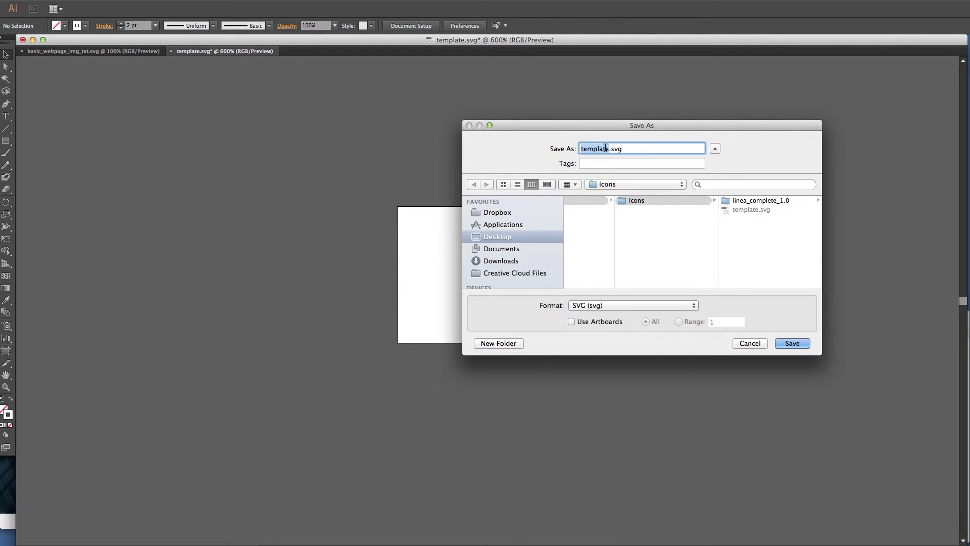
type("icon_test")
left_click(792, 343)
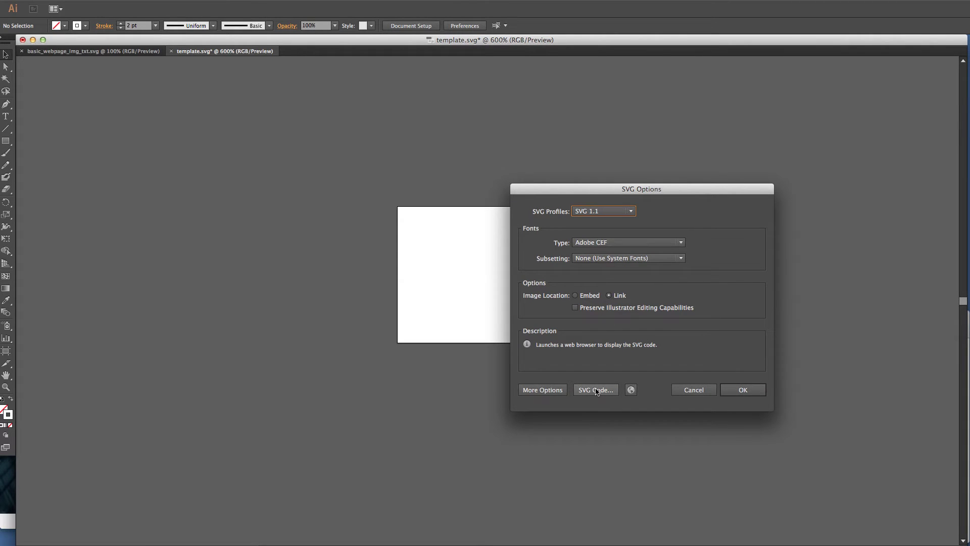
Show the advanced SVG options, generate the icon's SVG code, and enlarge and reposition the code window
left_click(542, 390)
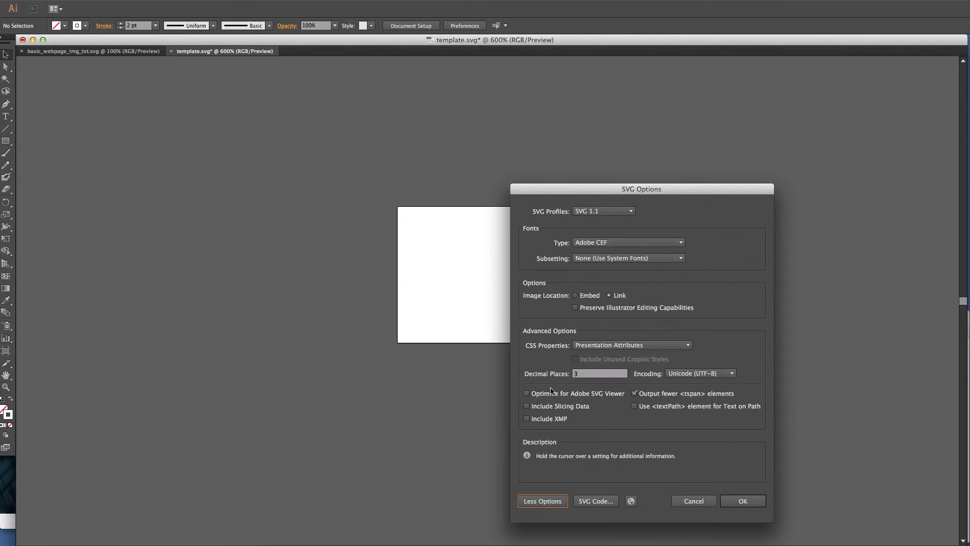
left_click(596, 500)
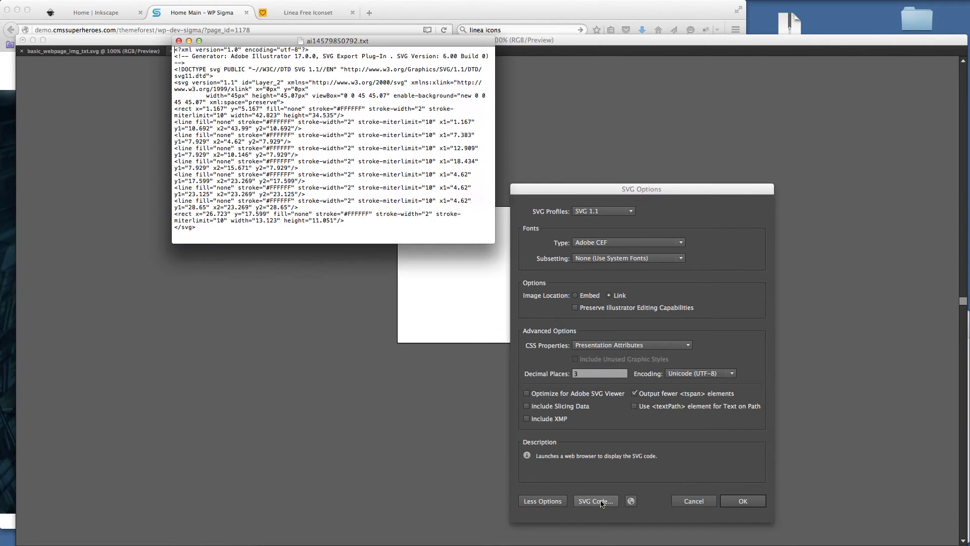
left_click_drag(492, 241, 647, 339)
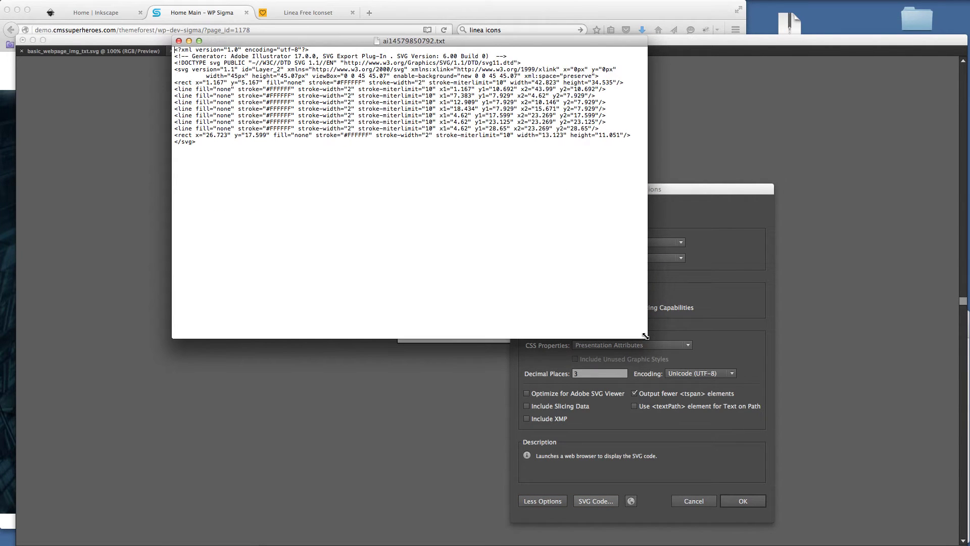
left_click_drag(273, 43, 190, 155)
left_click(686, 196)
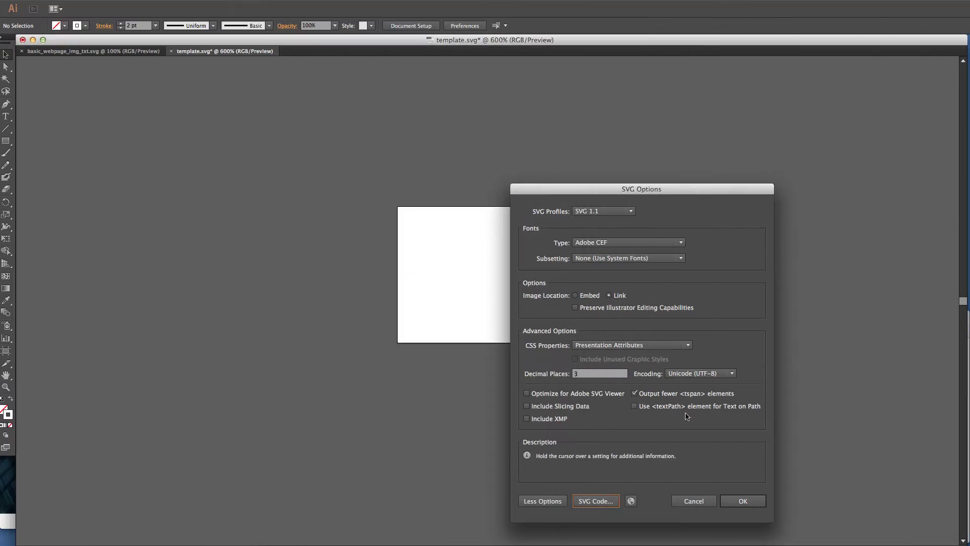
Cancel the SVG save, then close template.svg without saving and close basic_webpage_img_txt.svg
left_click(693, 501)
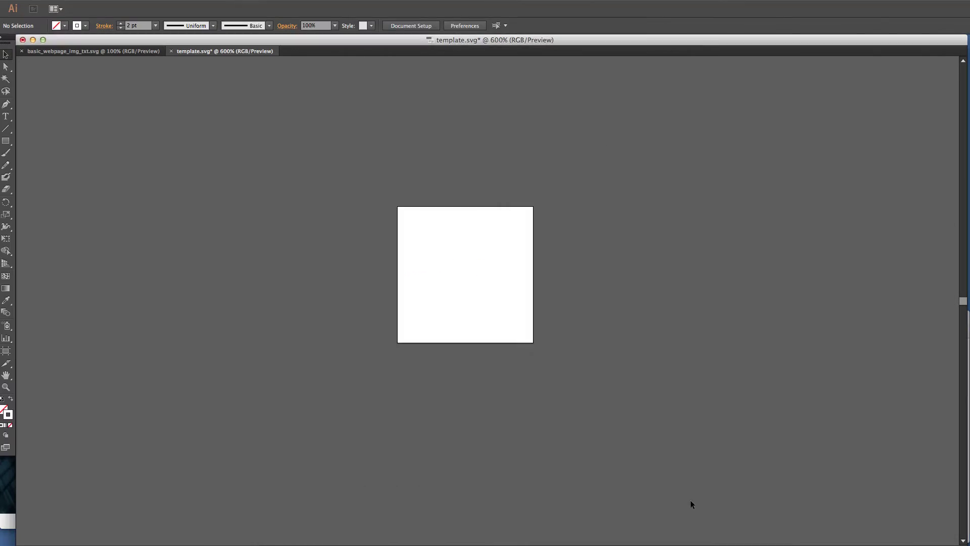
left_click(172, 54)
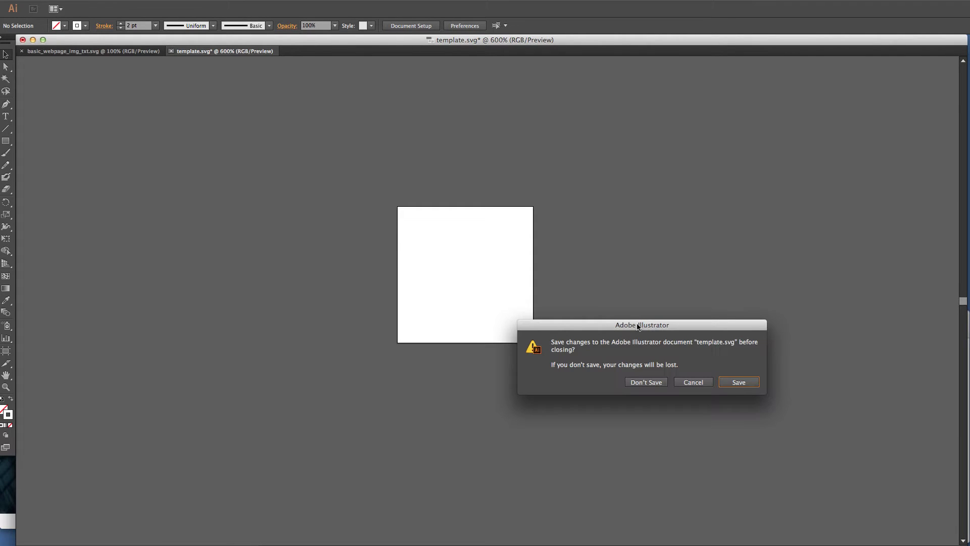
left_click(643, 384)
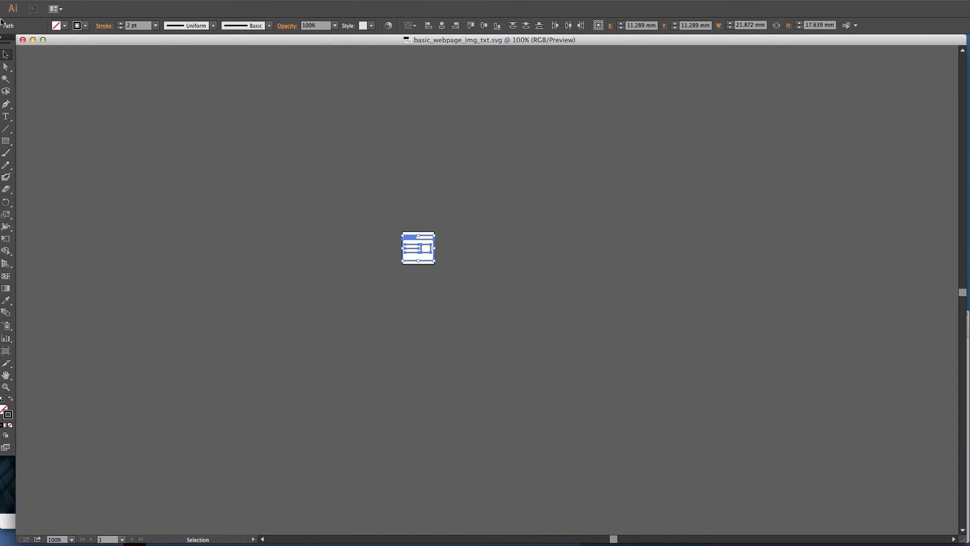
left_click(22, 40)
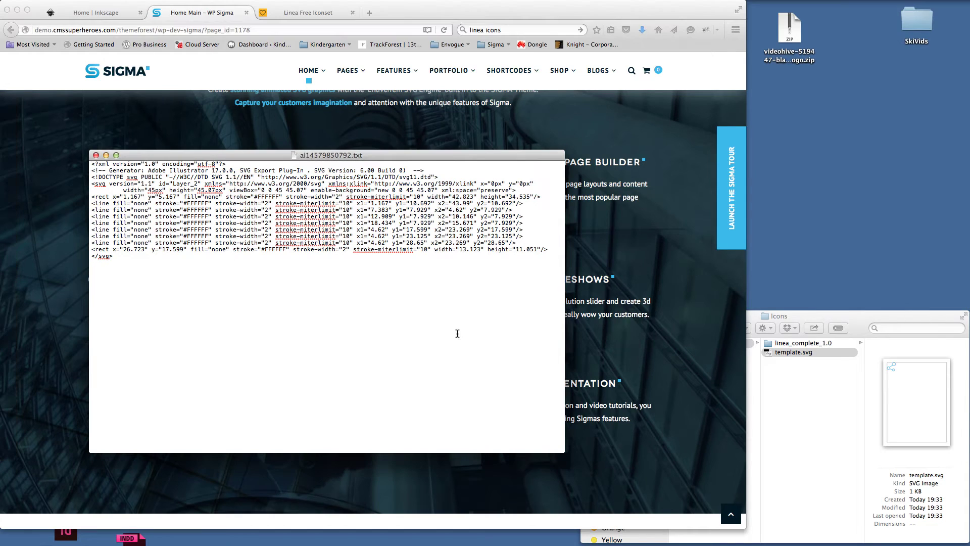
Select the code from the opening svg tag through the closing svg tag and move the text window lower on the desktop
left_click_drag(93, 183, 132, 270)
left_click_drag(441, 156, 359, 247)
Switch to Finder and open the animator folder inside the theme package's Plugins > Enlivenem folder
left_click(847, 317)
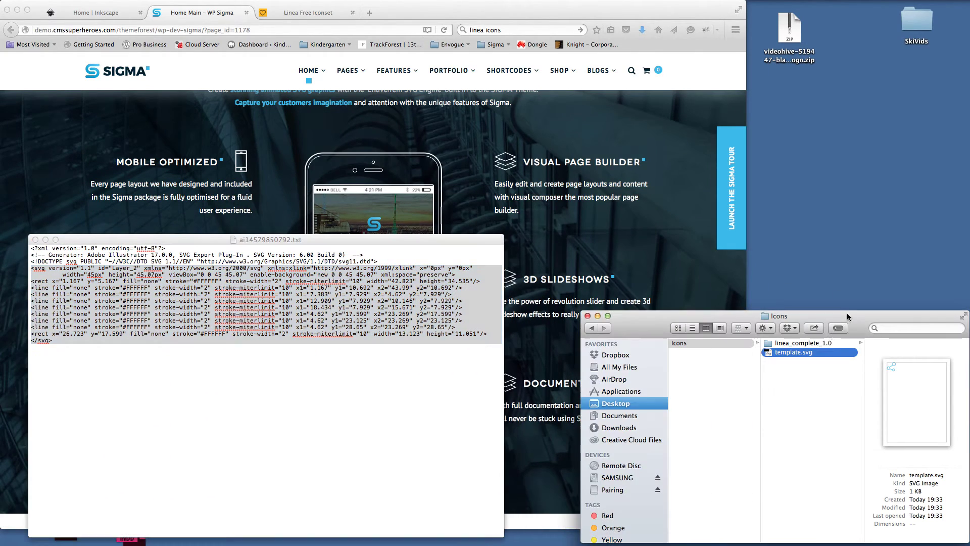
scroll(803, 380, "left", 10)
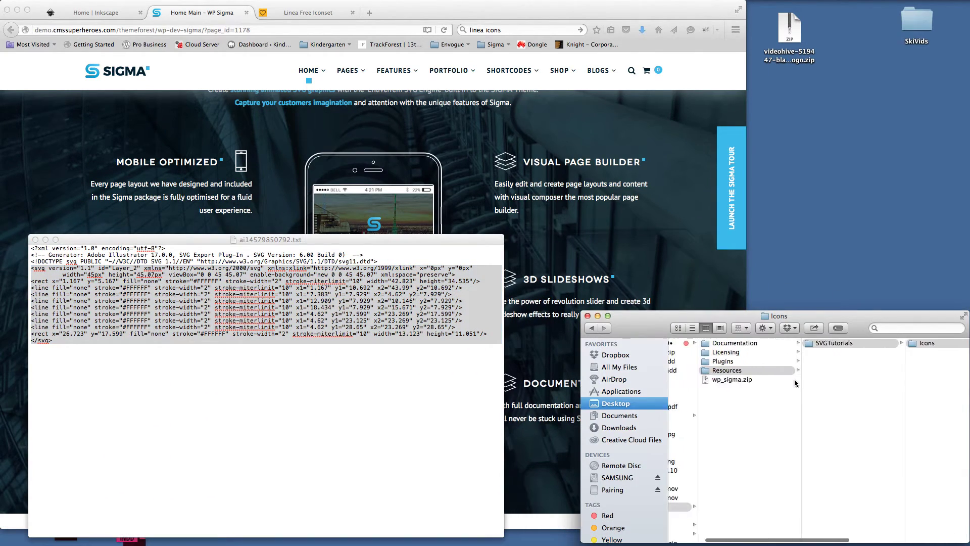
scroll(794, 382, "left", 2)
left_click(747, 361)
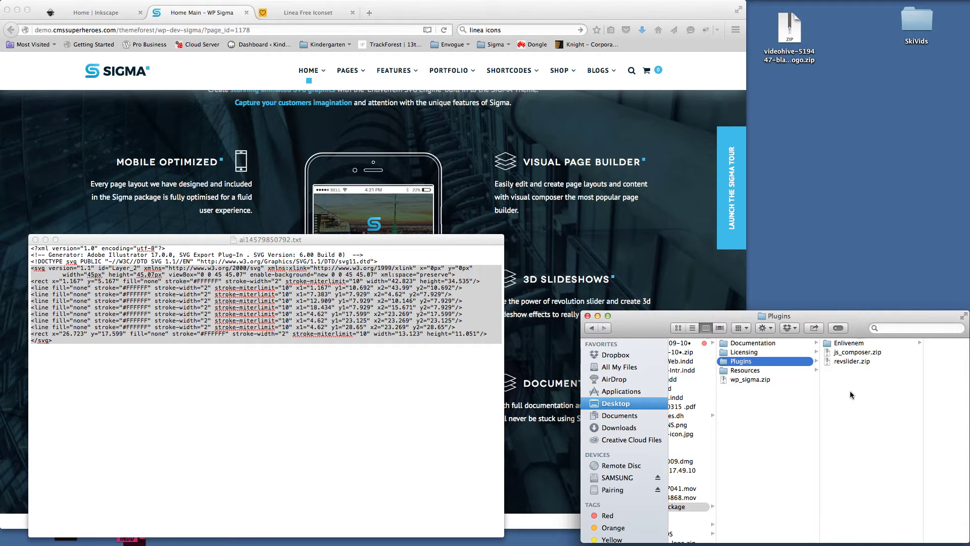
left_click(851, 346)
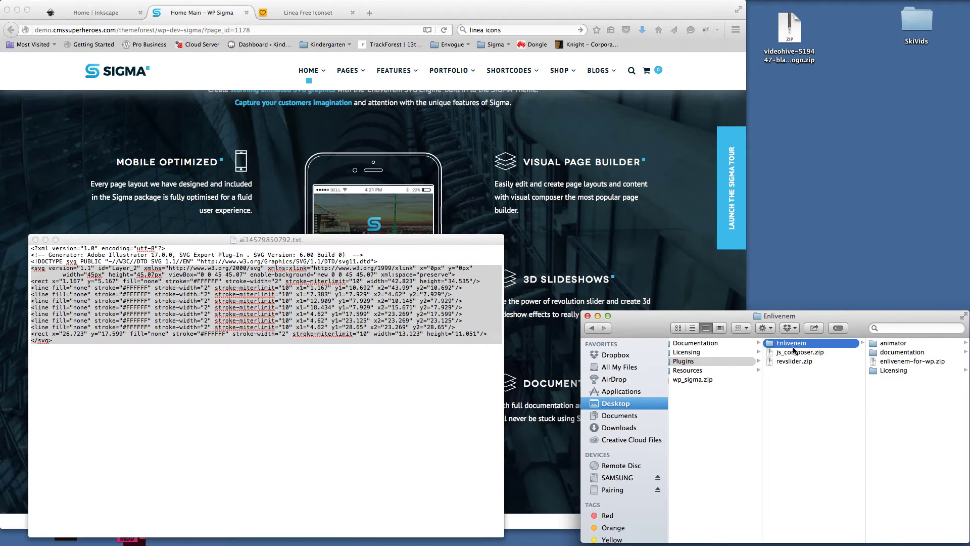
left_click(890, 345)
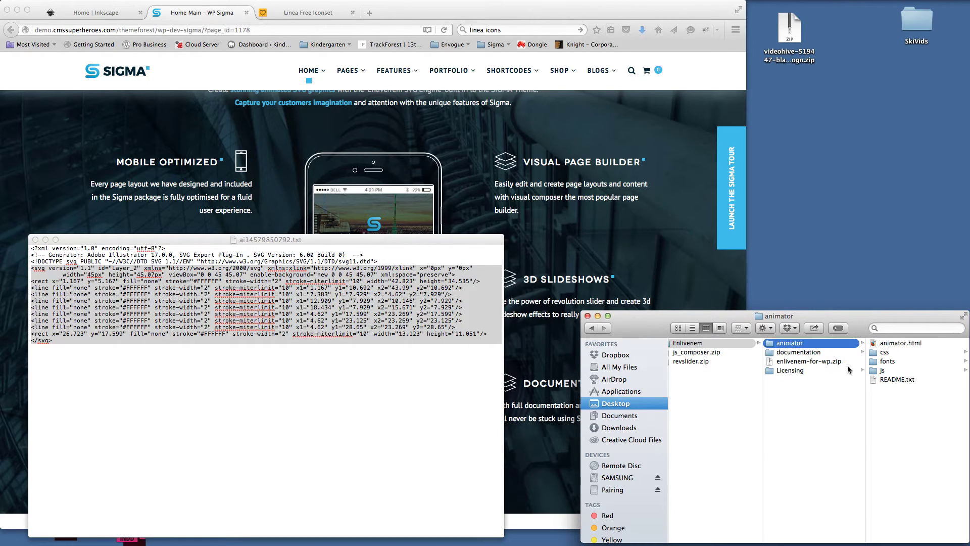
left_click(696, 343)
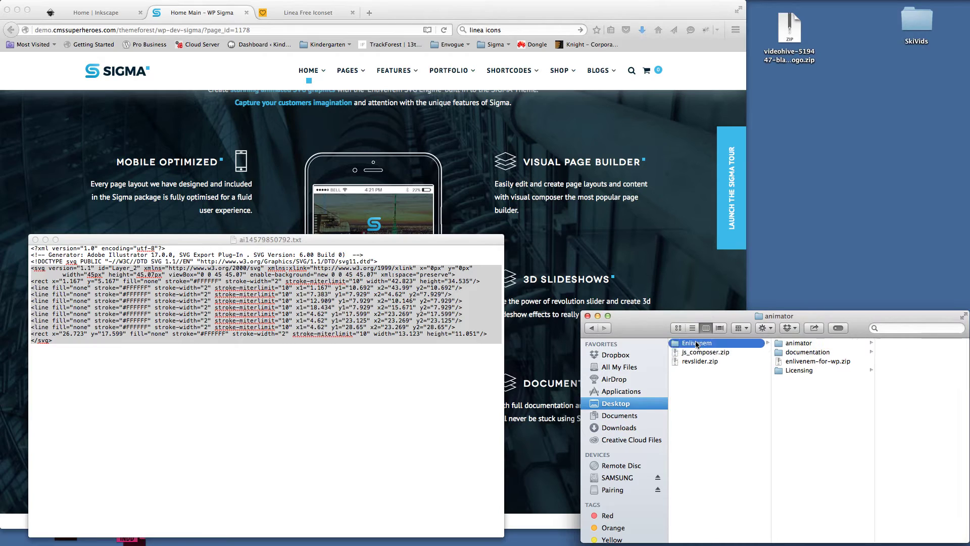
left_click(801, 346)
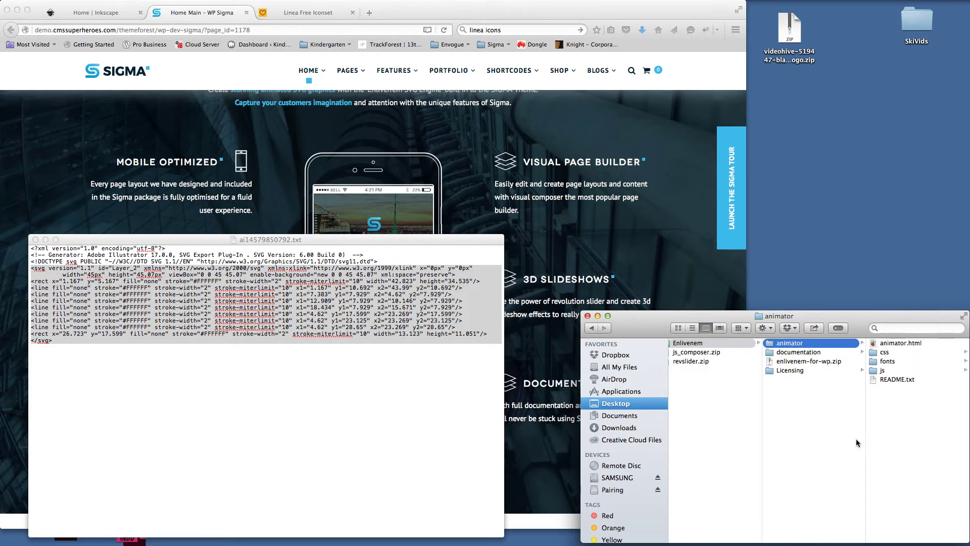
Open animator.html from the animator folder in the browser and place the cursor in its empty source code box
left_click(874, 345)
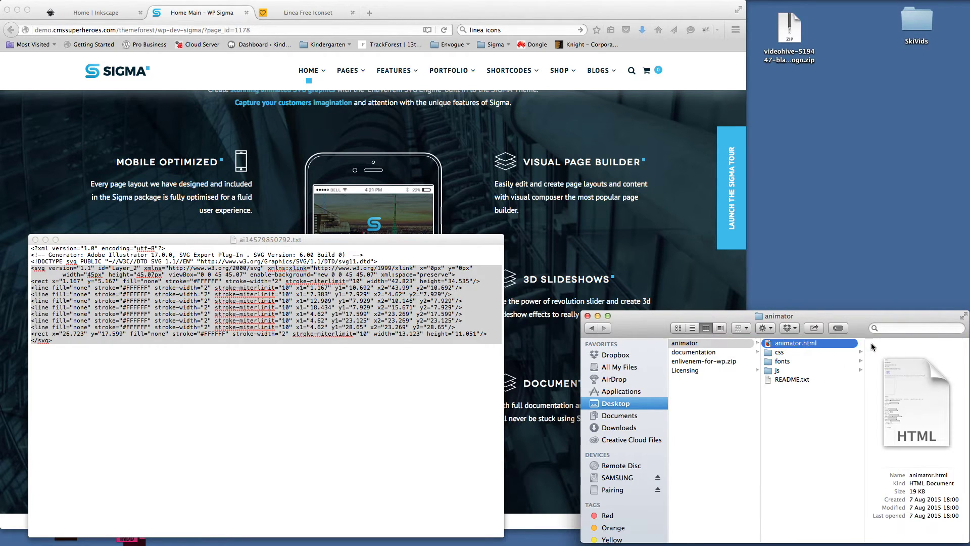
double_click(768, 345)
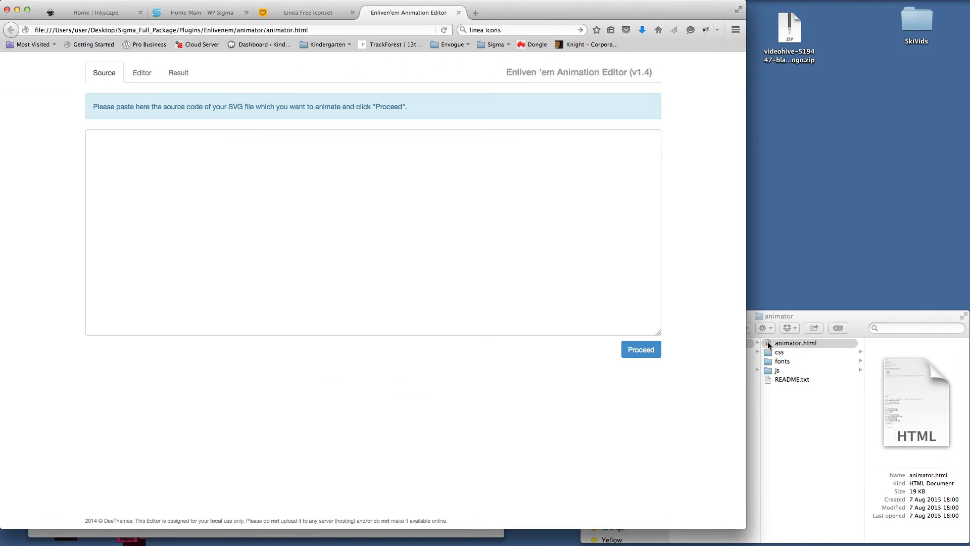
left_click(287, 218)
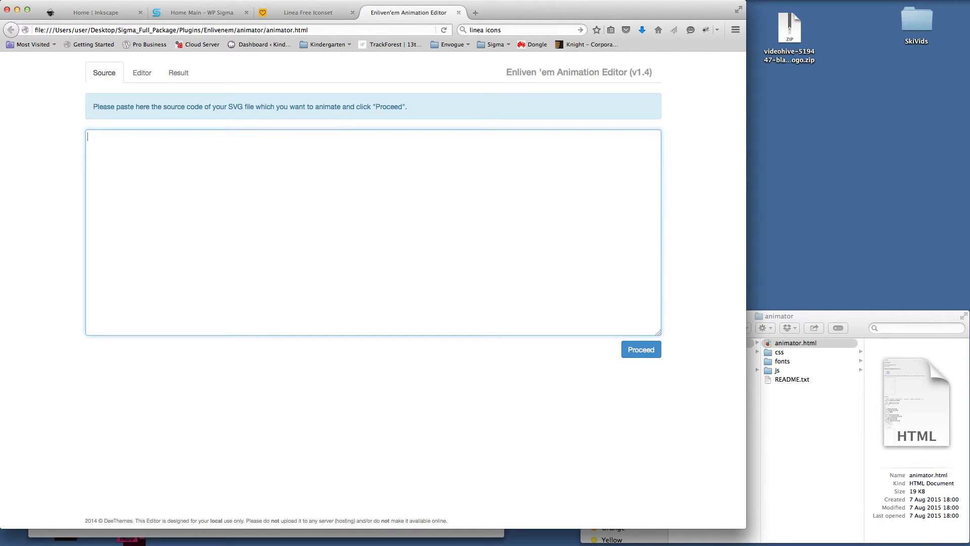
Switch to ai14579850792.txt and copy the code from the opening svg tag through the closing svg tag
key("super+Tab")
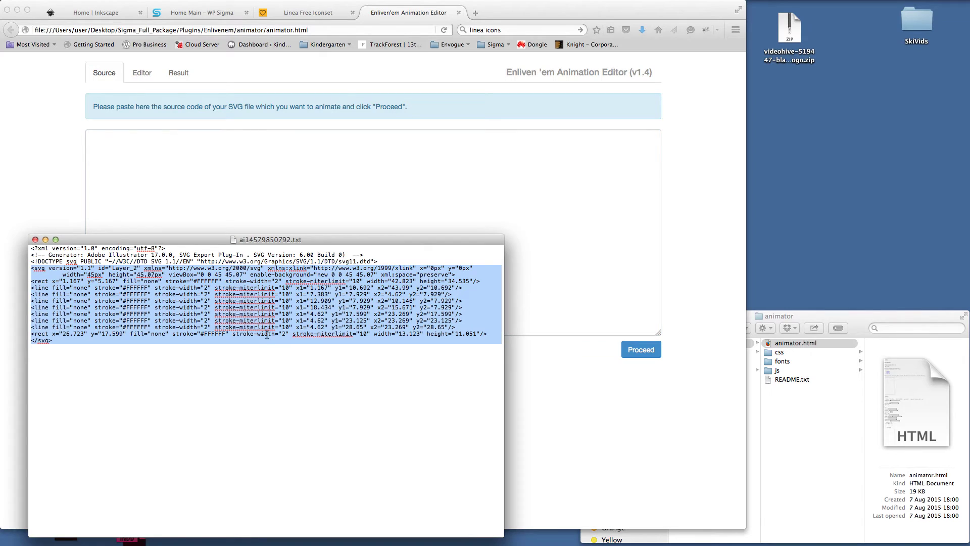
left_click(196, 400)
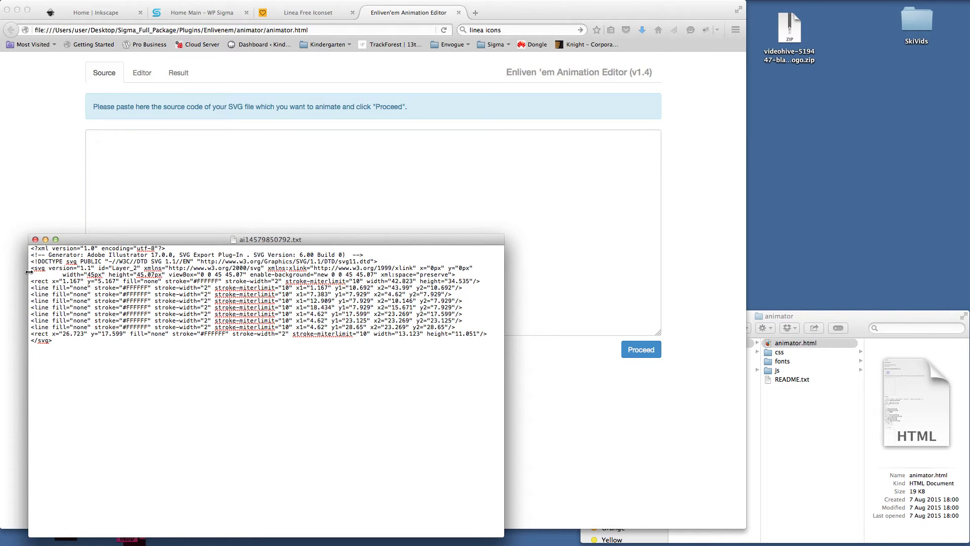
mouse_move(31, 268)
left_mouse_down()
mouse_move(263, 297)
mouse_move(32, 267)
left_mouse_up()
left_click_drag(381, 261, 67, 346)
key("super+c")
left_click(58, 288)
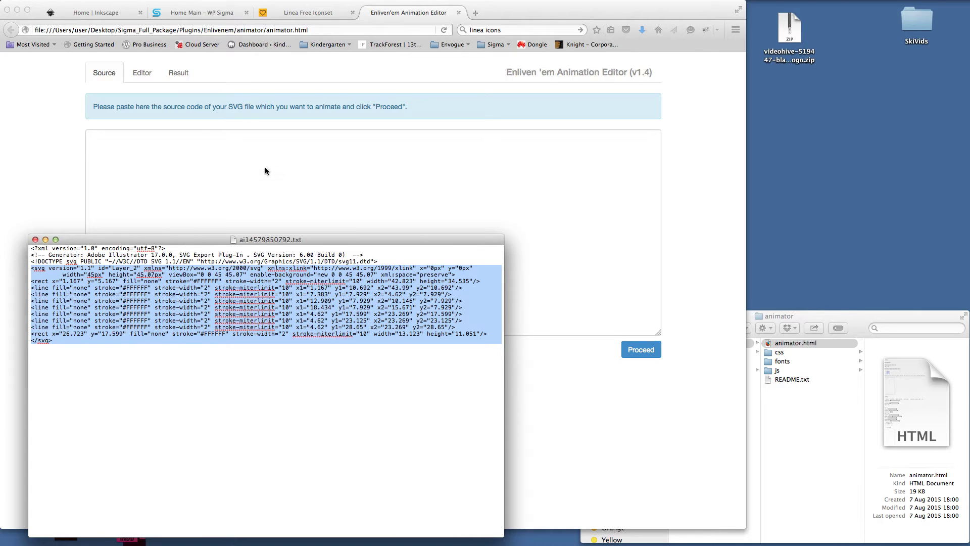
Paste the SVG code into the source box of the Enliven'em Animation Editor and proceed to the editor
left_click(213, 197)
key("super+v")
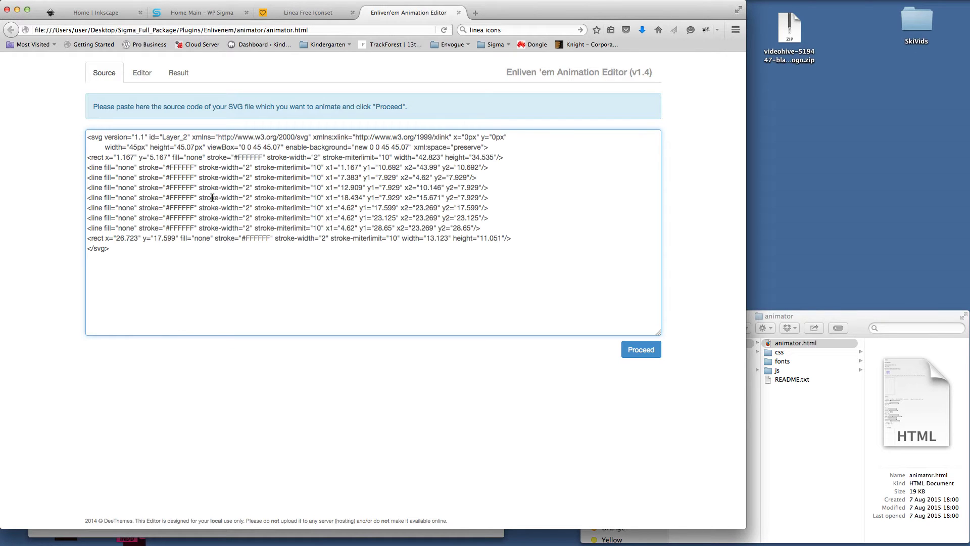
left_click(635, 353)
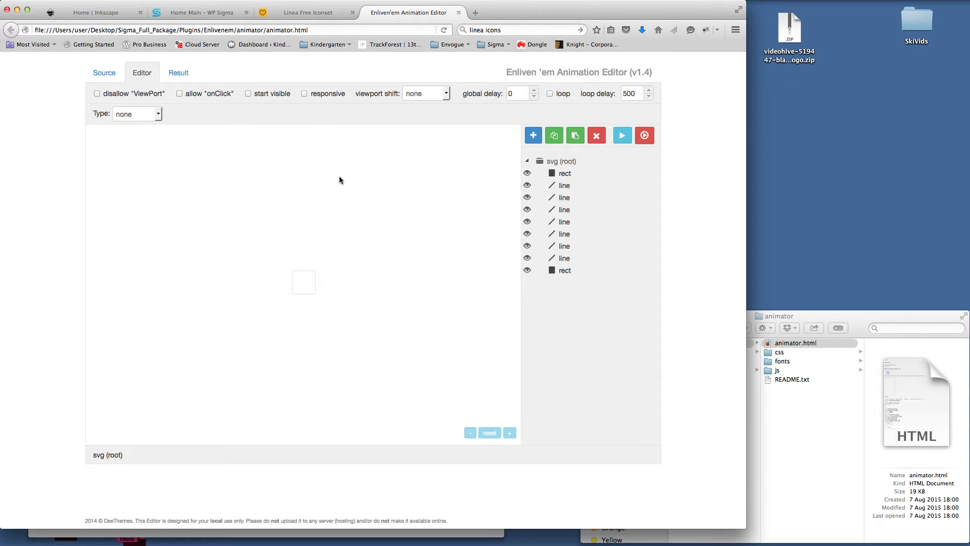
Set the viewport shift to one-half and assign the Draw lines animation type to the first rect
left_click(423, 98)
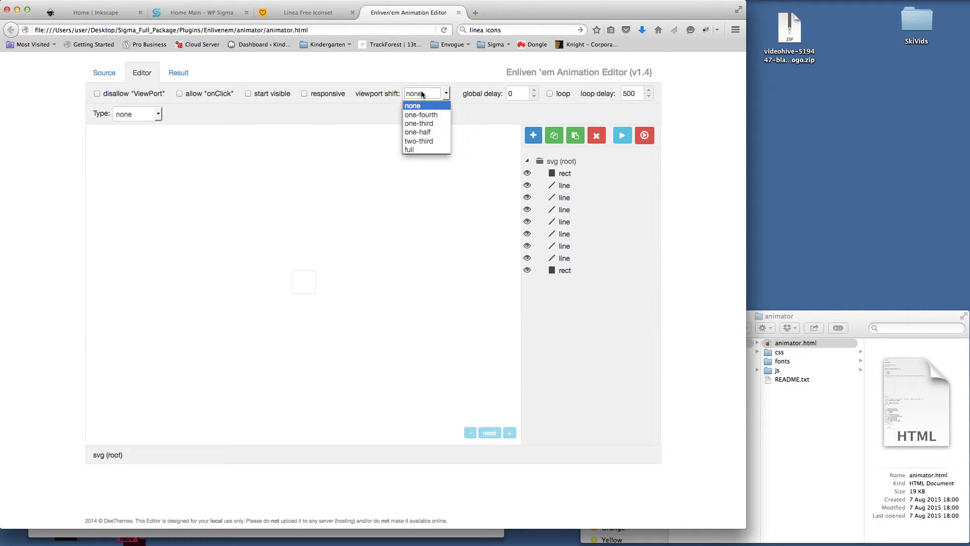
left_click(434, 133)
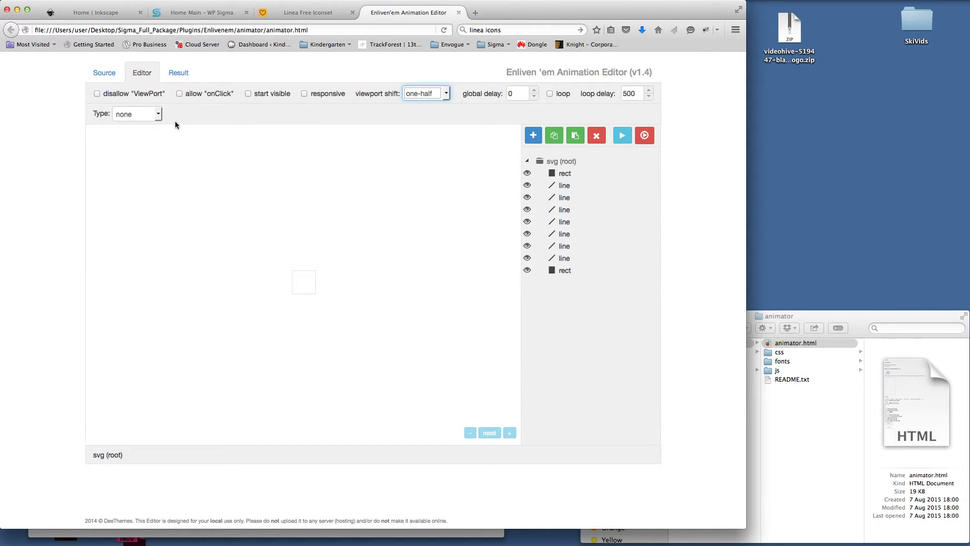
left_click(564, 174)
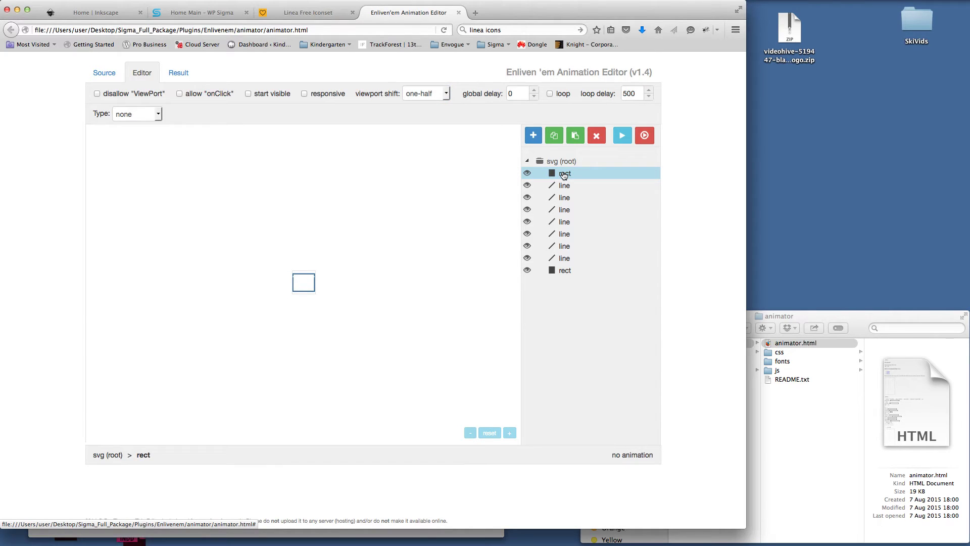
left_click(158, 113)
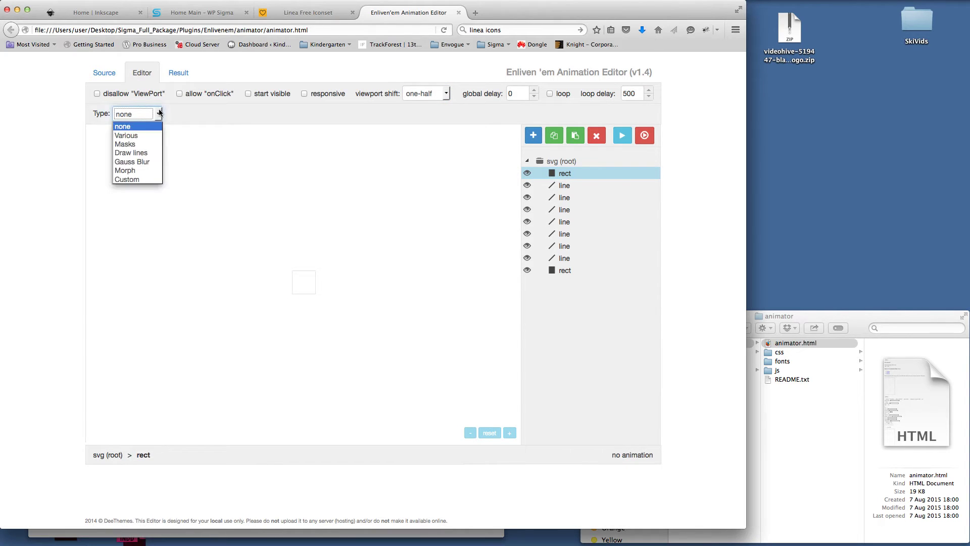
left_click(150, 152)
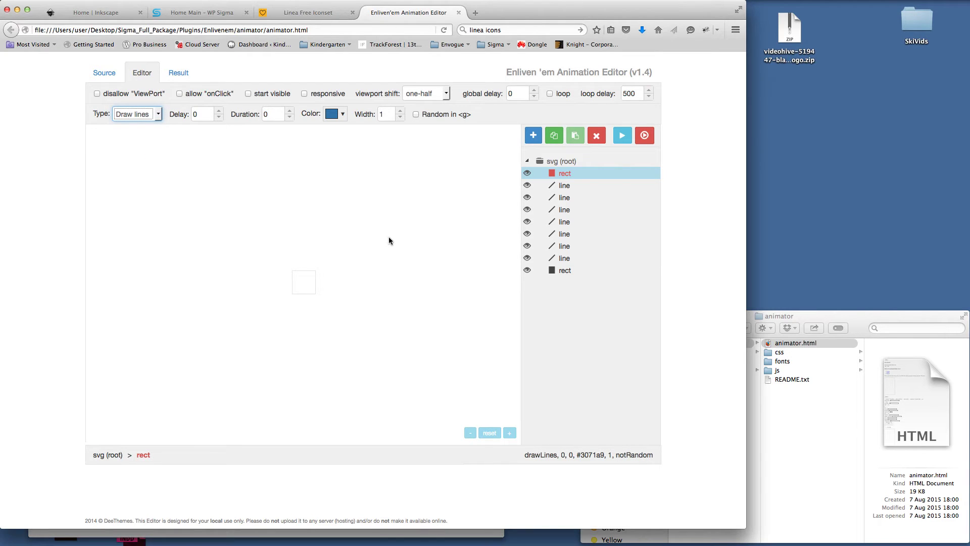
Set the first rect's animation duration to 2000 and its line width to 2
double_click(275, 115)
type("2000")
key("Return")
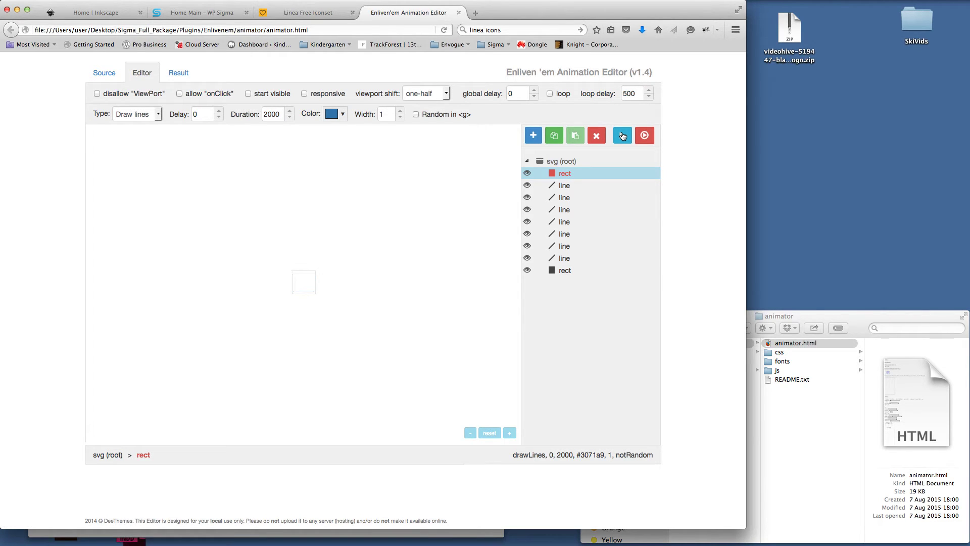
left_click_drag(389, 115, 365, 115)
type("2")
Assign the Draw lines animation to the first line and preview the whole animation
left_click(564, 187)
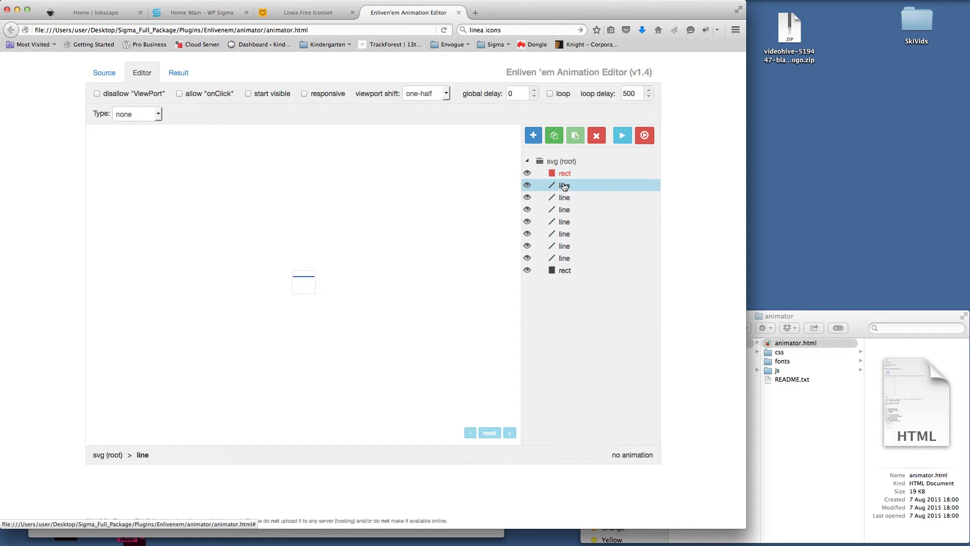
left_click(158, 115)
left_click(146, 153)
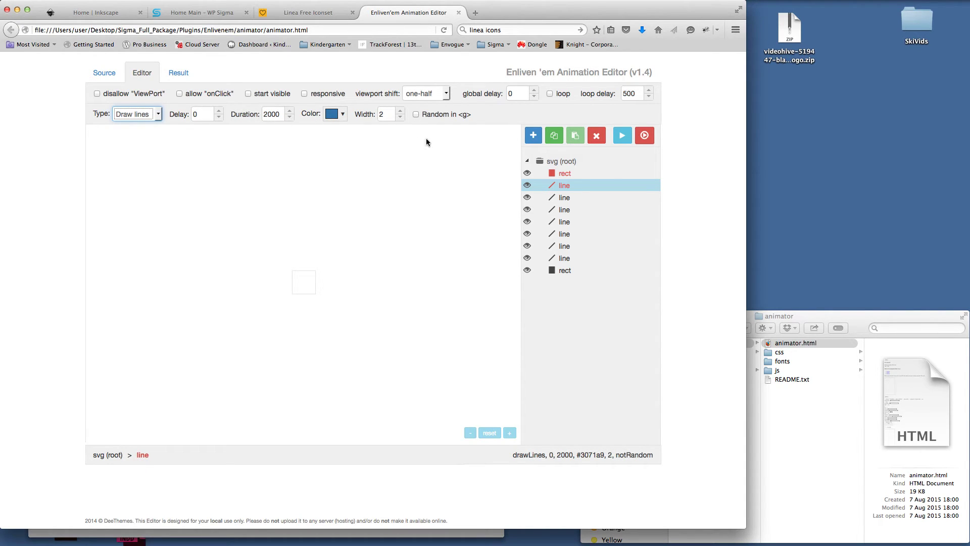
left_click(645, 136)
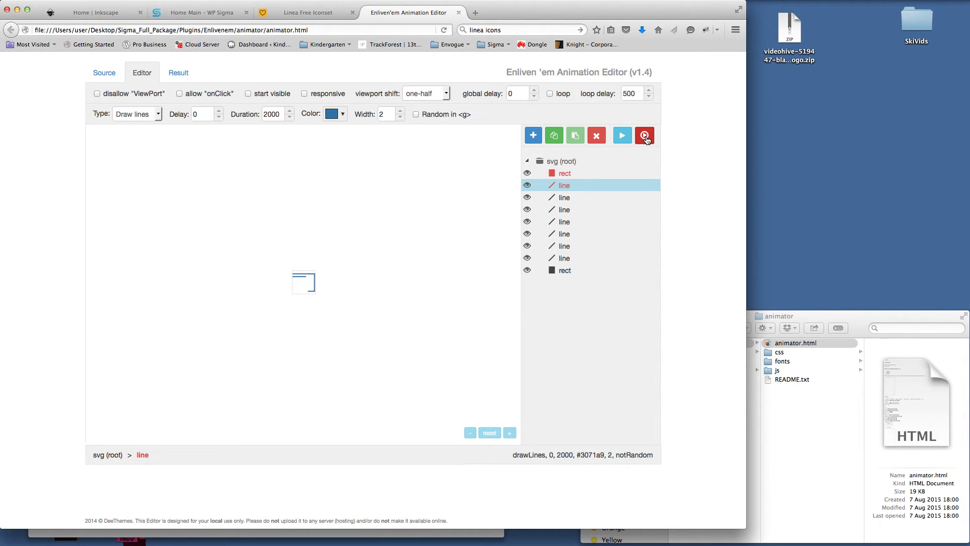
Assign the Draw lines animation to the second, third and fourth lines of the SVG
left_click(566, 198)
left_click(160, 113)
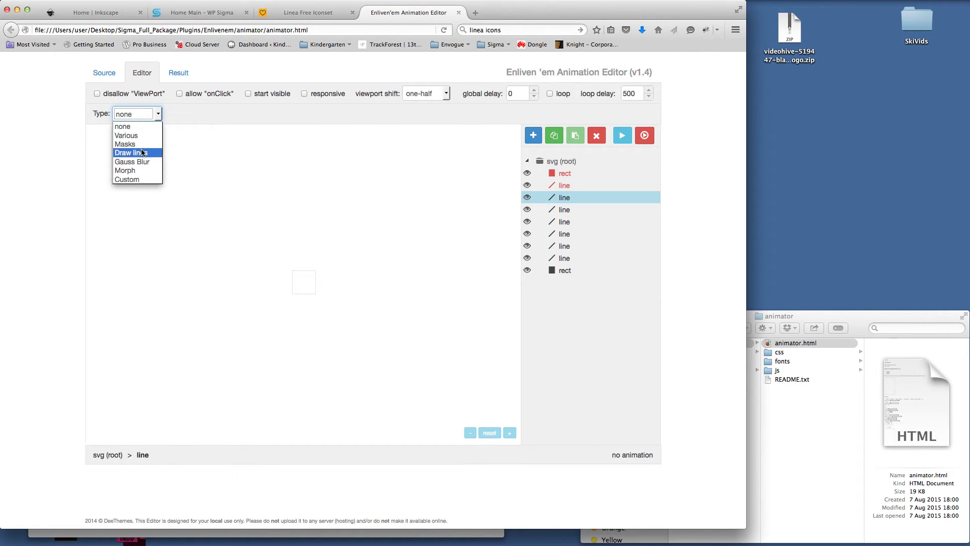
left_click(134, 150)
left_click(562, 211)
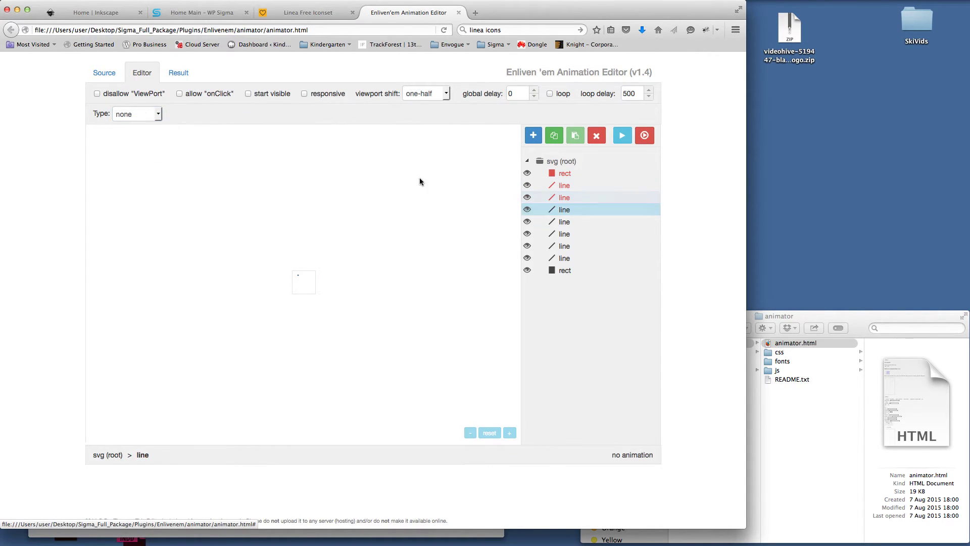
left_click(157, 114)
left_click(133, 152)
left_click(560, 222)
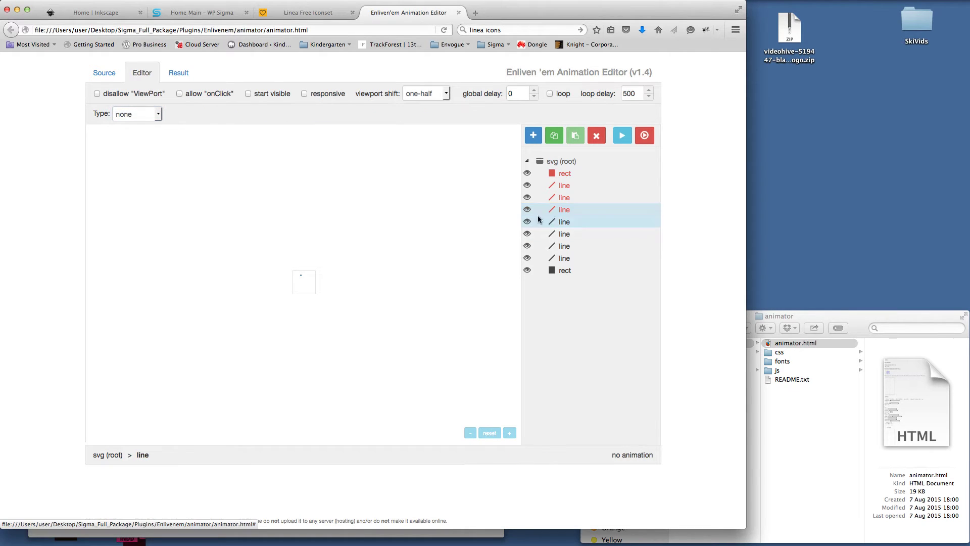
left_click(158, 114)
left_click(132, 152)
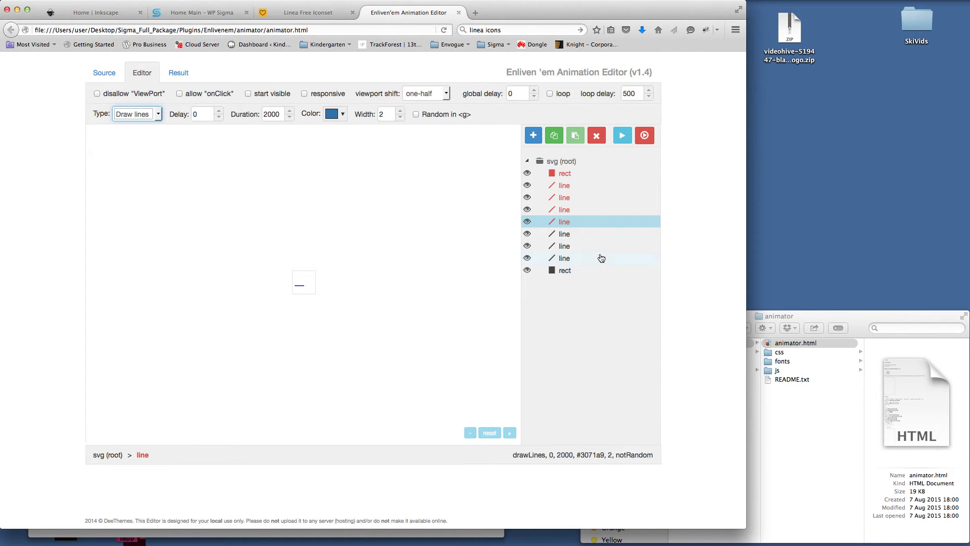
Assign the Draw lines animation to the fifth, sixth and seventh lines of the SVG
left_click(564, 234)
left_click(156, 114)
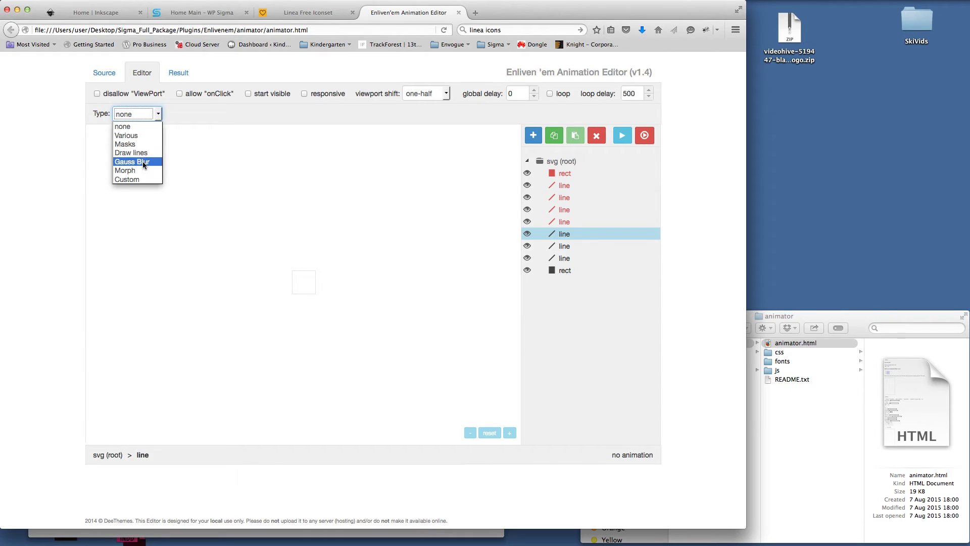
left_click(142, 160)
left_click(564, 246)
left_click(157, 114)
left_click(149, 153)
left_click(565, 258)
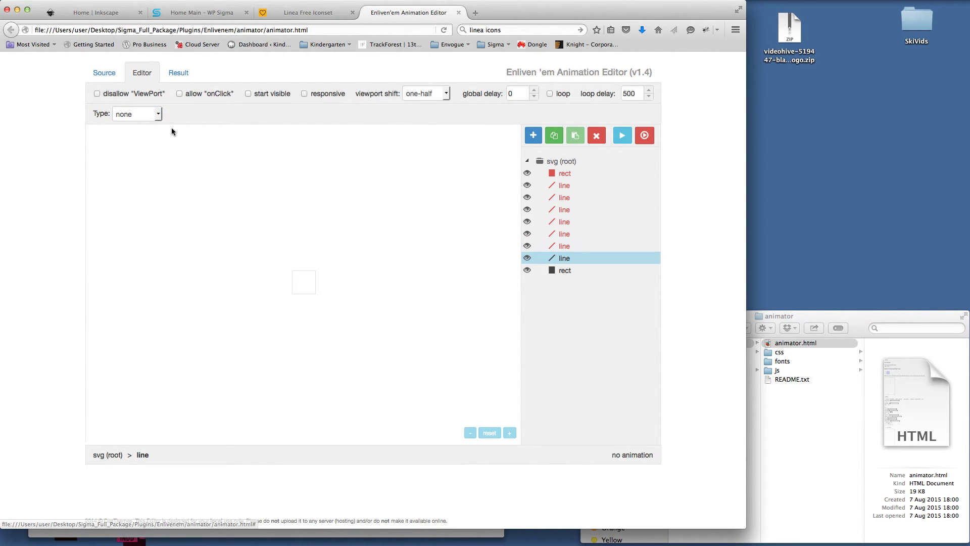
left_click(158, 114)
left_click(142, 152)
Assign the Draw lines animation to the last rect and preview the complete icon animation
left_click(564, 270)
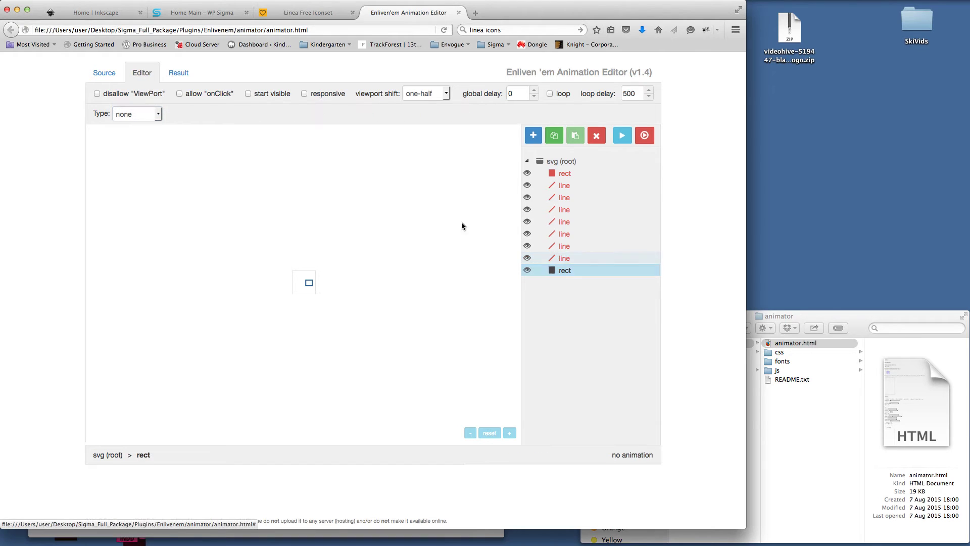
left_click(160, 116)
left_click(144, 153)
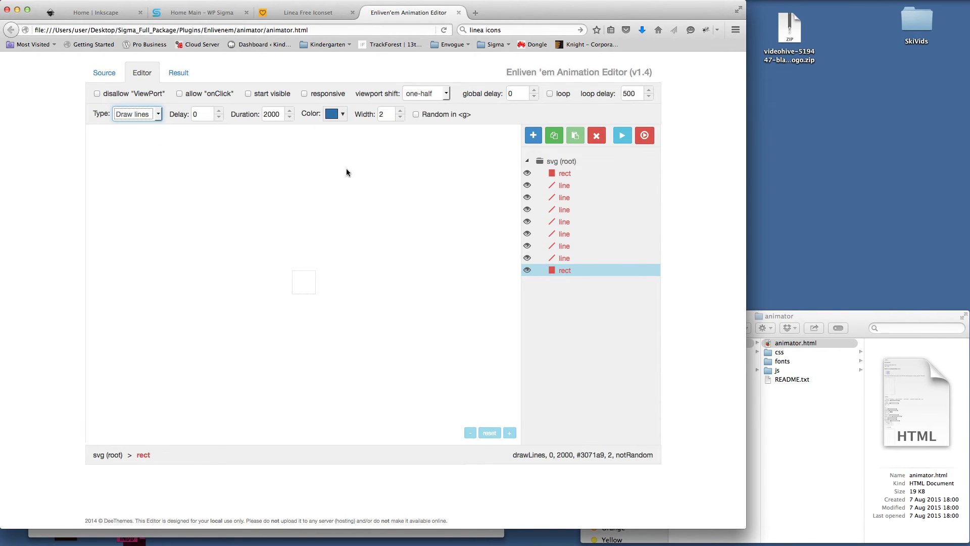
left_click(645, 136)
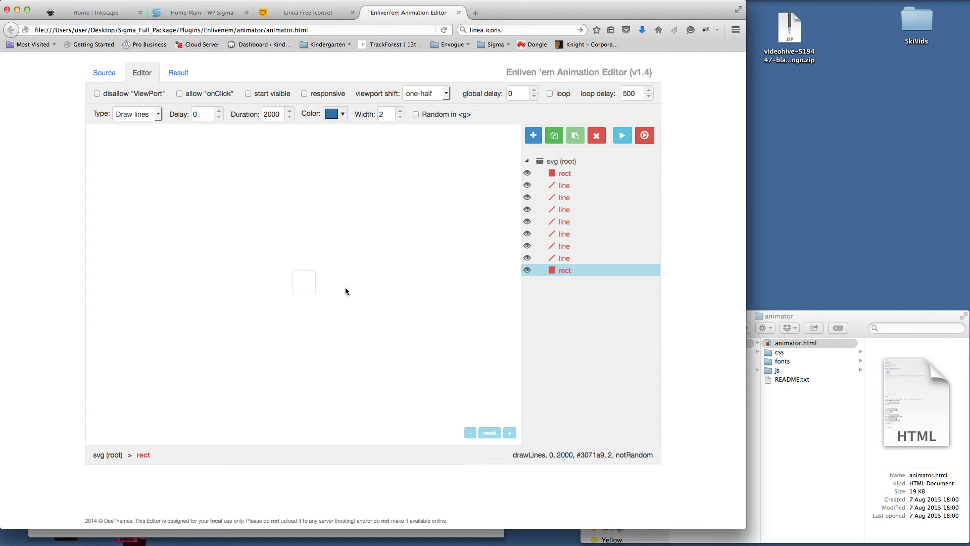
Select the first rect, replay the full animation, and set the rect's drawing color to white (#ffffff)
left_click(562, 173)
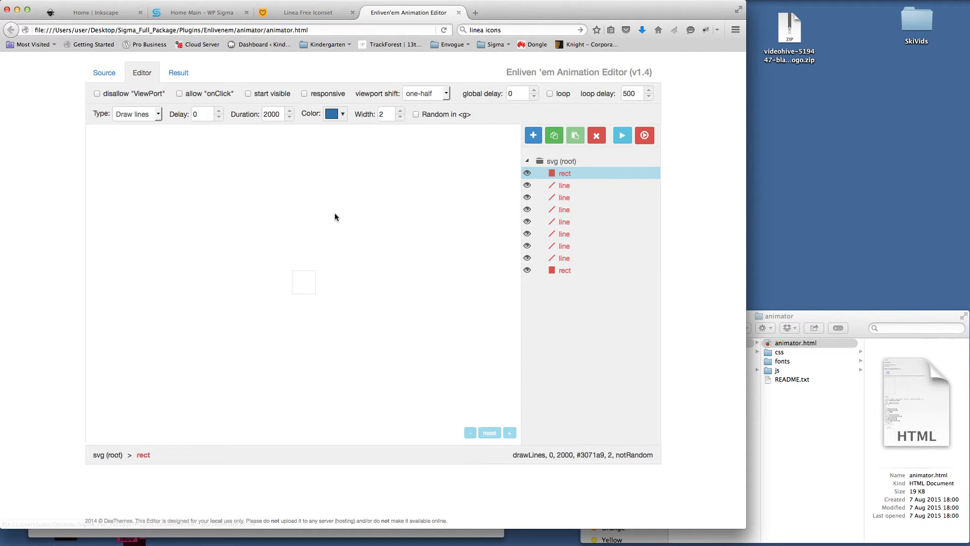
left_click(644, 135)
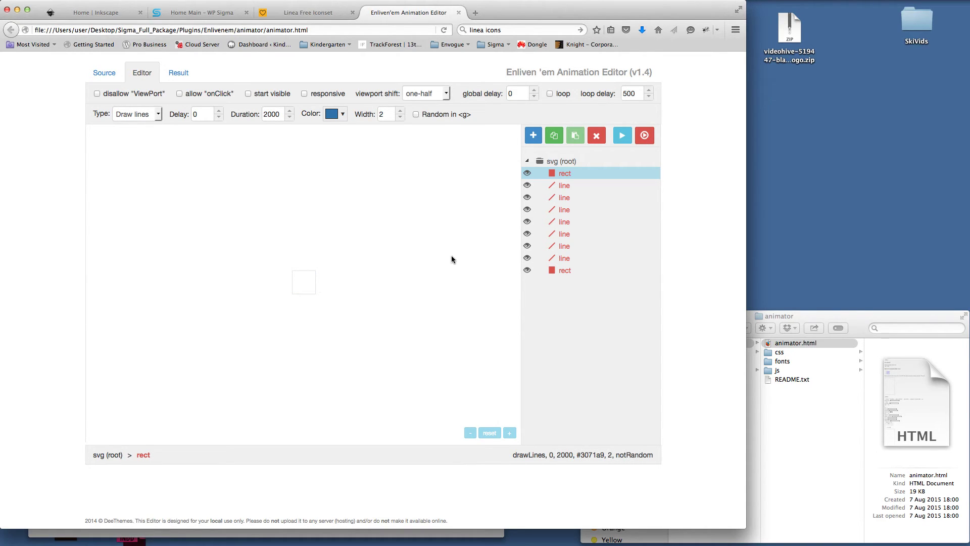
left_click(341, 113)
left_click(488, 152)
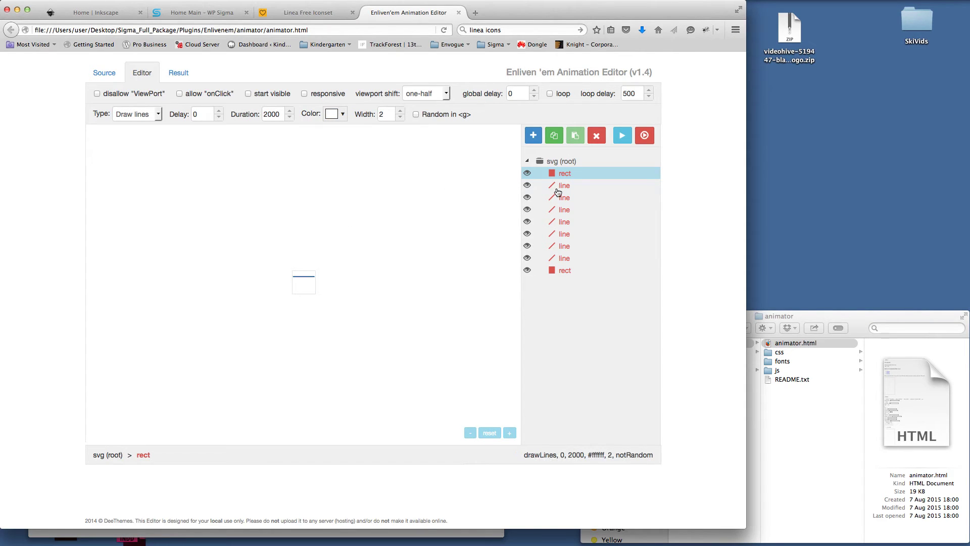
Set the drawing color of the first and second lines to white (#ffffff)
left_click(561, 185)
left_click(333, 114)
left_click_drag(336, 137, 318, 120)
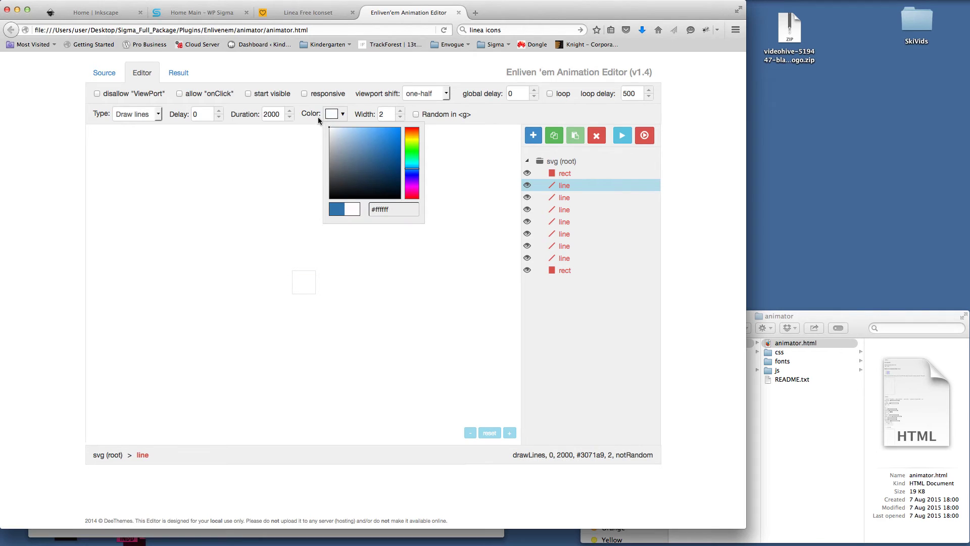
left_click(478, 164)
left_click(562, 197)
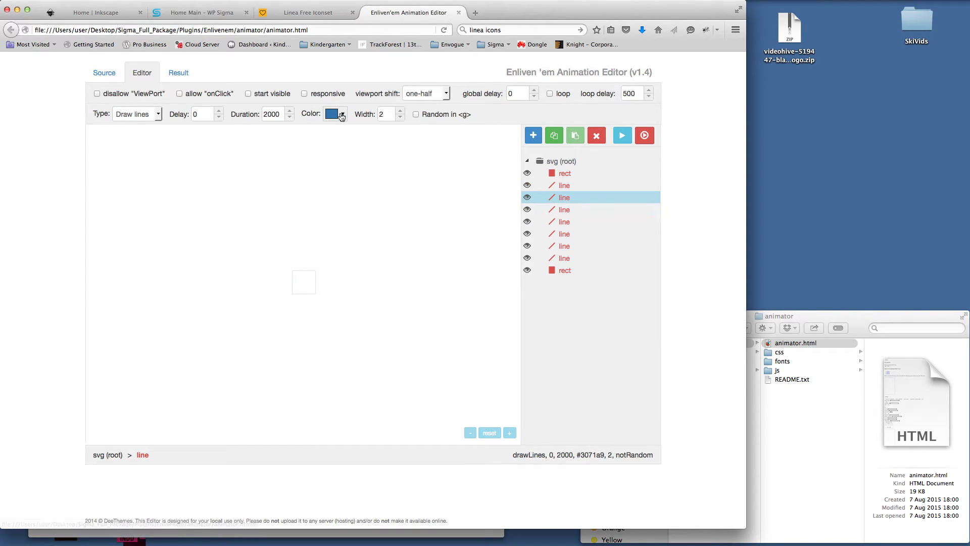
left_click(337, 118)
left_click_drag(332, 132, 326, 123)
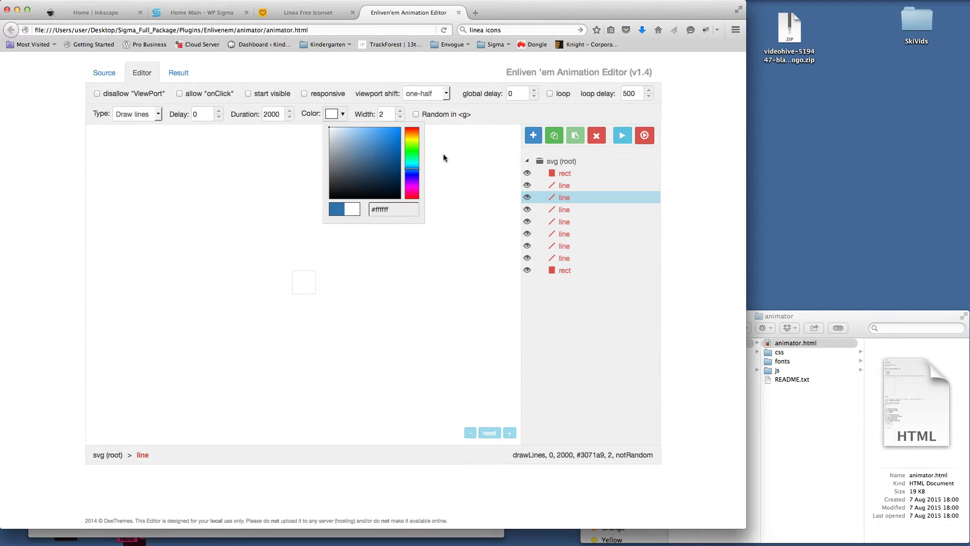
left_click(443, 158)
Set the drawing color of the third and fourth lines to white
left_click(573, 209)
left_click(344, 117)
left_click_drag(347, 147, 329, 126)
left_click(486, 182)
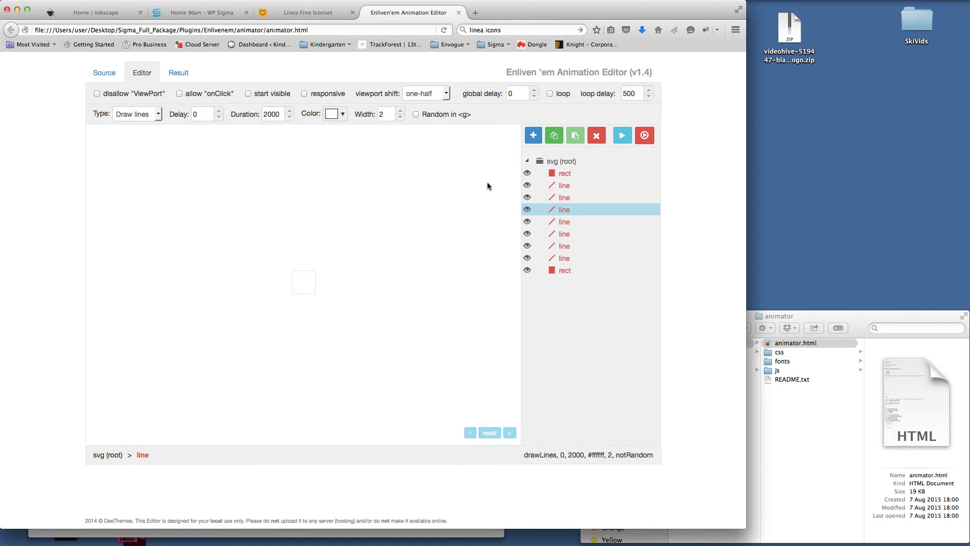
left_click(570, 224)
left_click(338, 114)
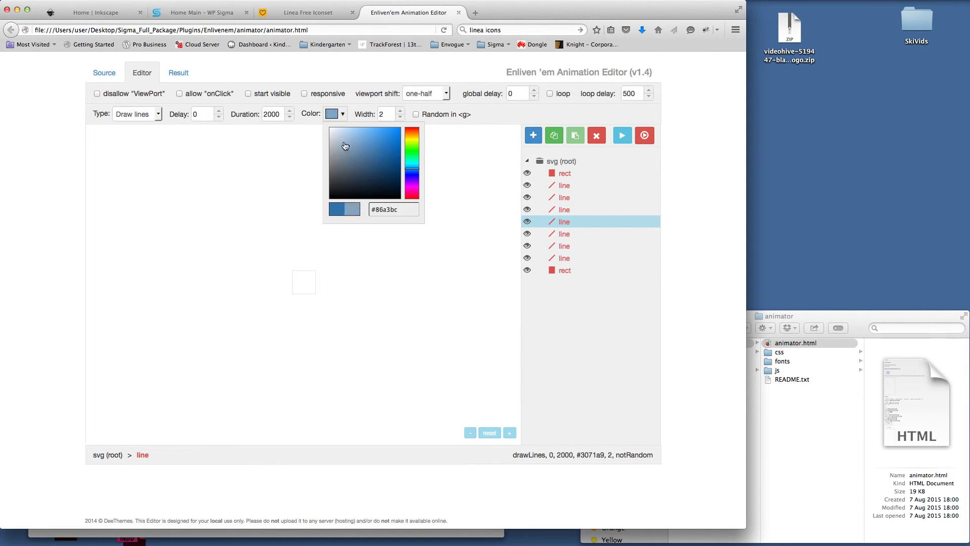
left_click(465, 182)
Set the drawing color of the fifth and sixth lines to white (#ffffff)
left_click(565, 233)
left_click(338, 114)
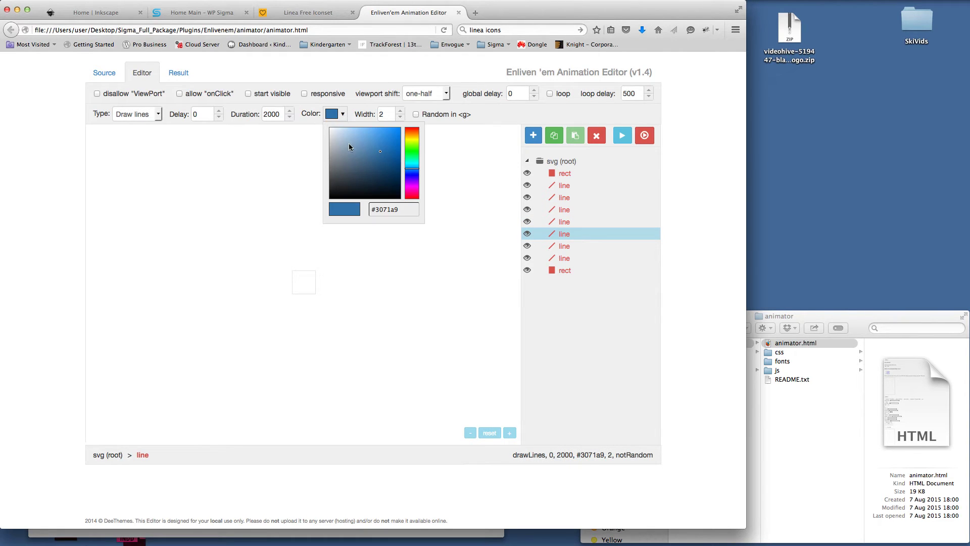
left_click(465, 182)
left_click(564, 246)
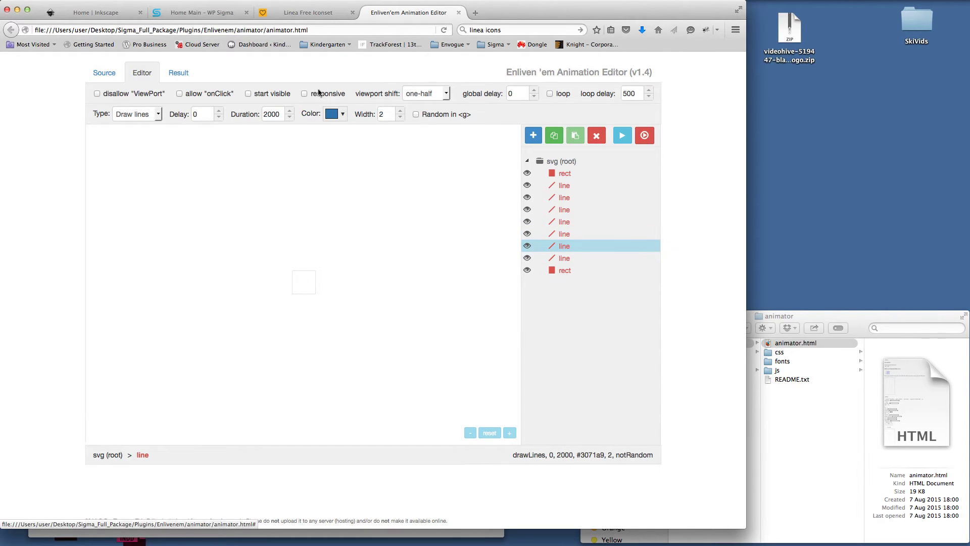
left_click(339, 114)
left_click(329, 127)
left_click(473, 241)
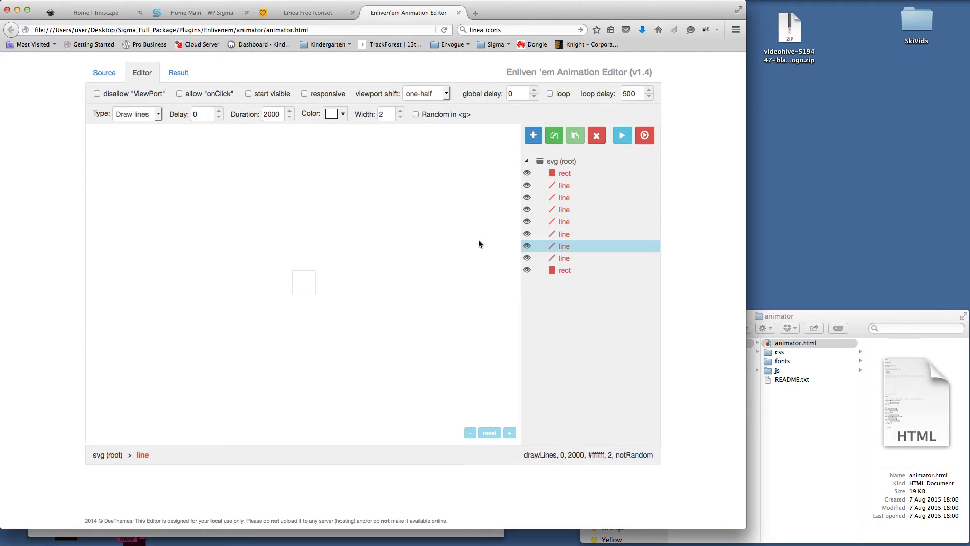
Set the drawing color of the seventh line and the last rect to white (#ffffff)
left_click(564, 258)
left_click(338, 114)
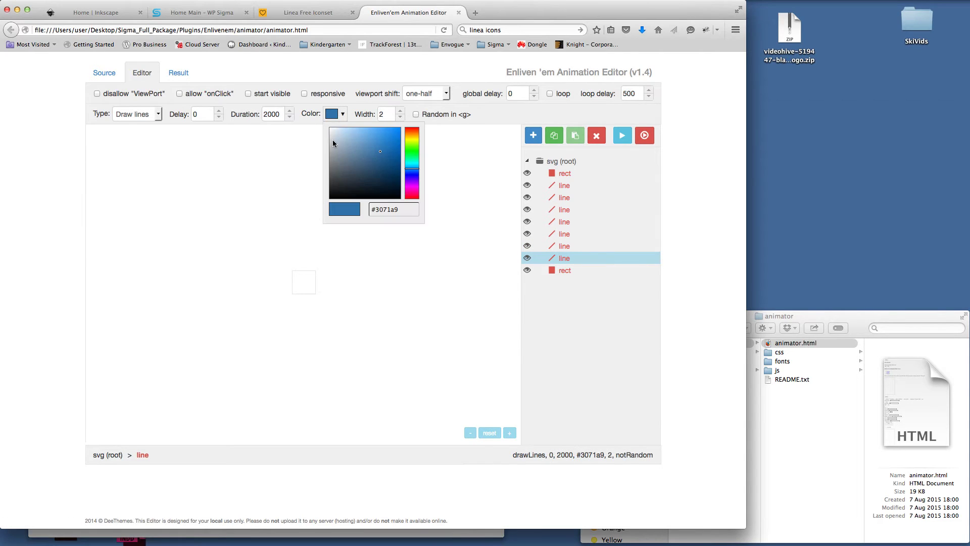
left_click(429, 202)
left_click(564, 270)
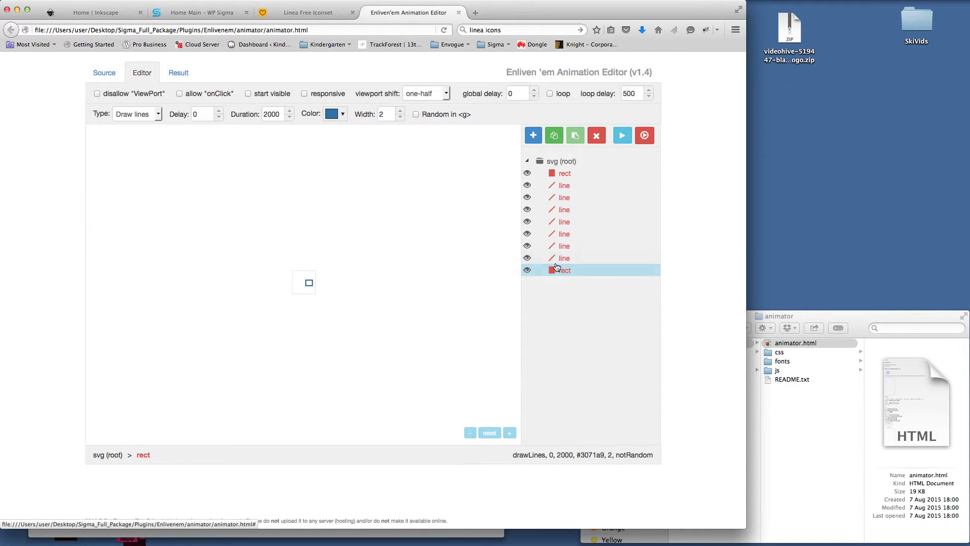
left_click(332, 116)
left_click_drag(344, 136, 285, 101)
left_click(454, 180)
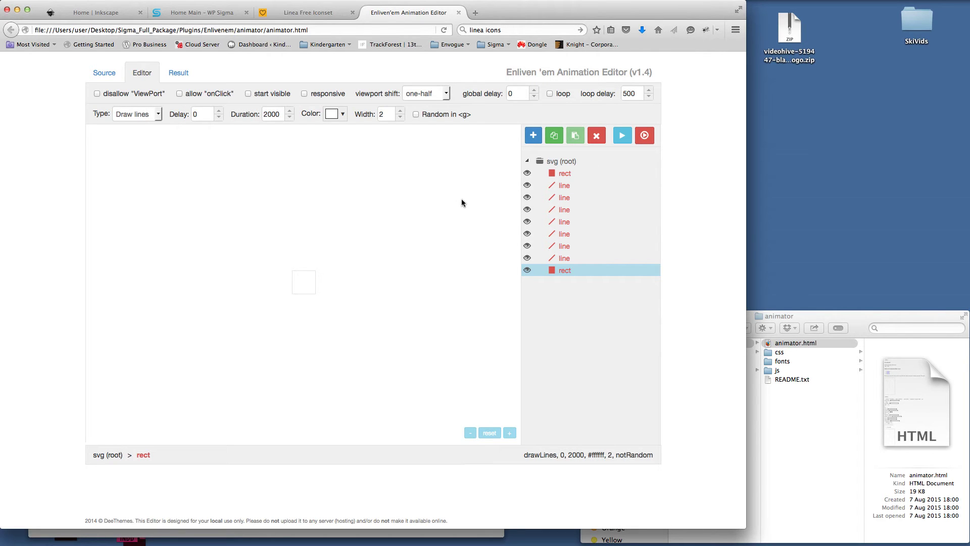
Copy all of the resulting animated SVG code into a new text document and enlarge its window
left_click(178, 75)
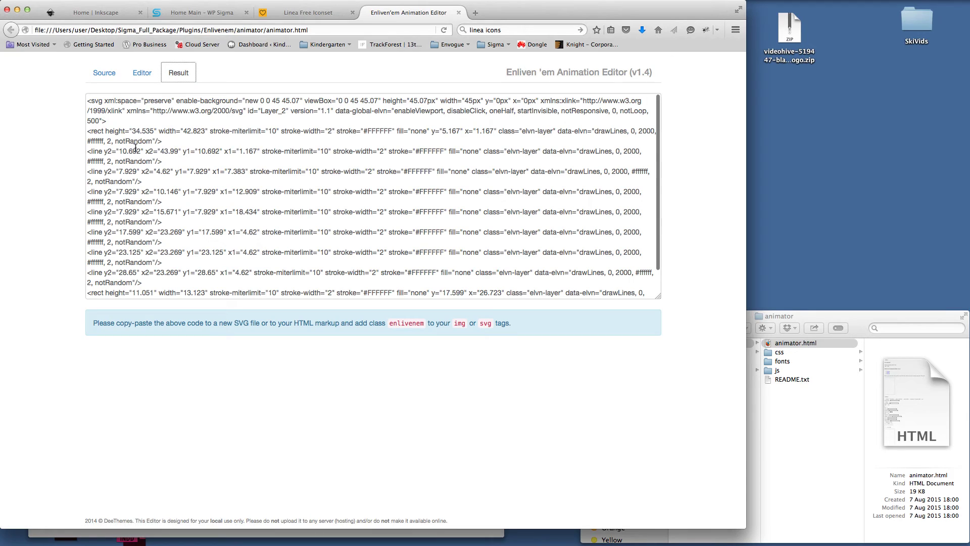
left_click_drag(88, 101, 408, 422)
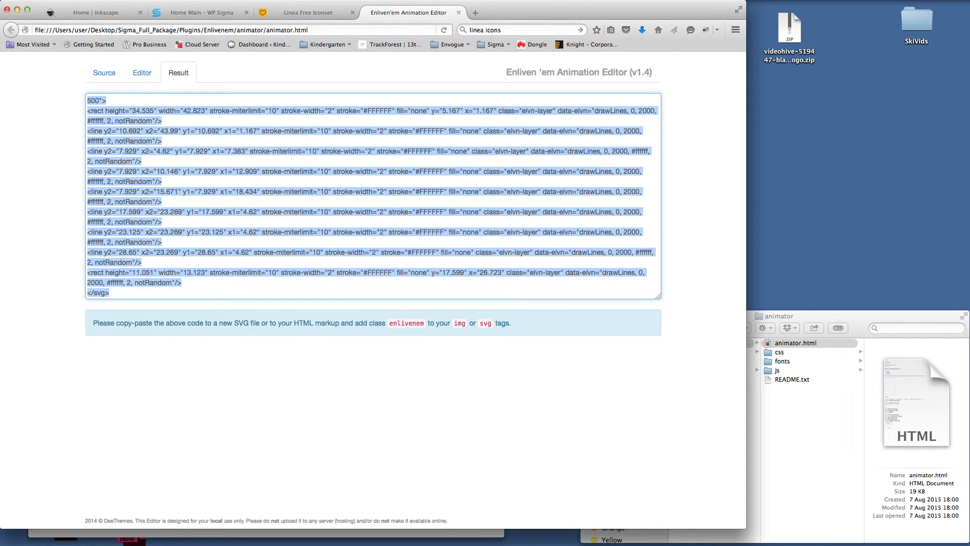
key("super+Tab")
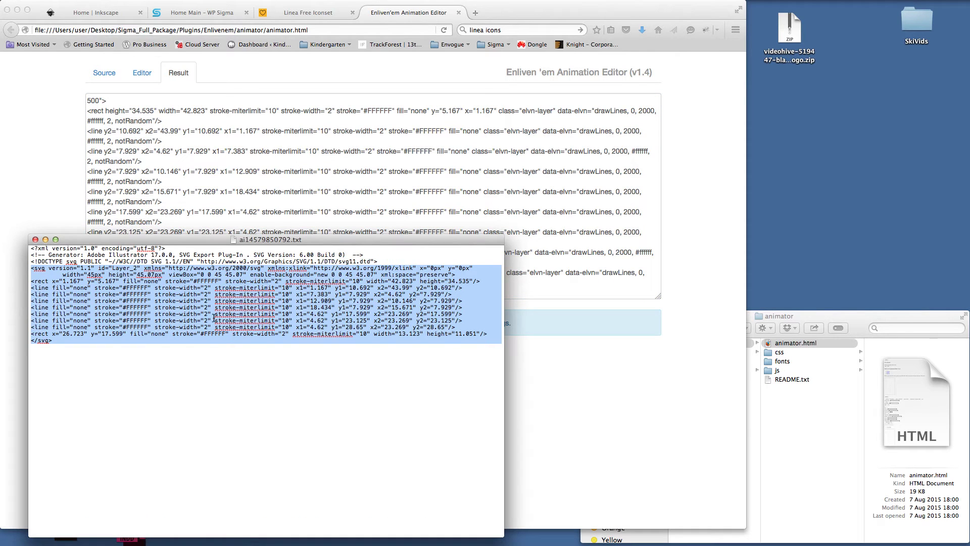
left_click(229, 403)
key("super+n")
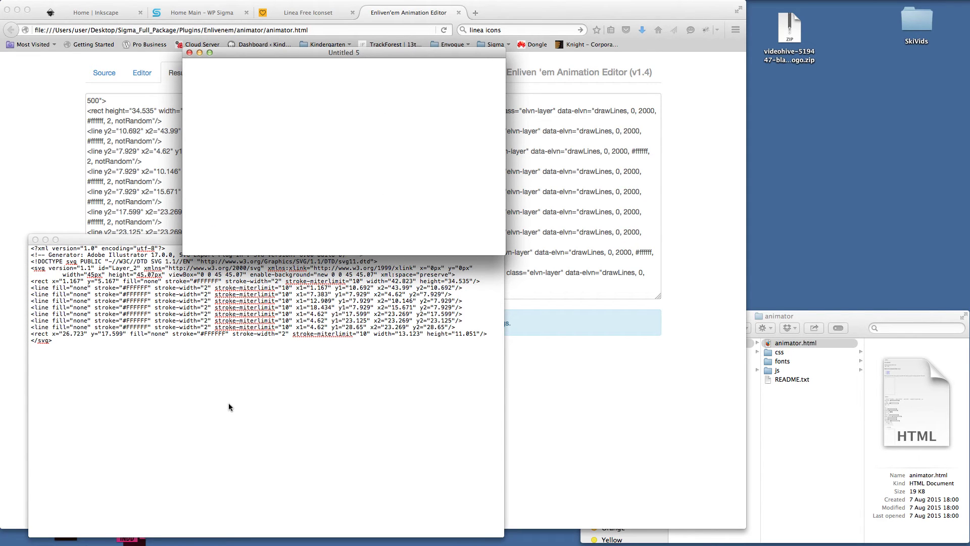
key("super+v")
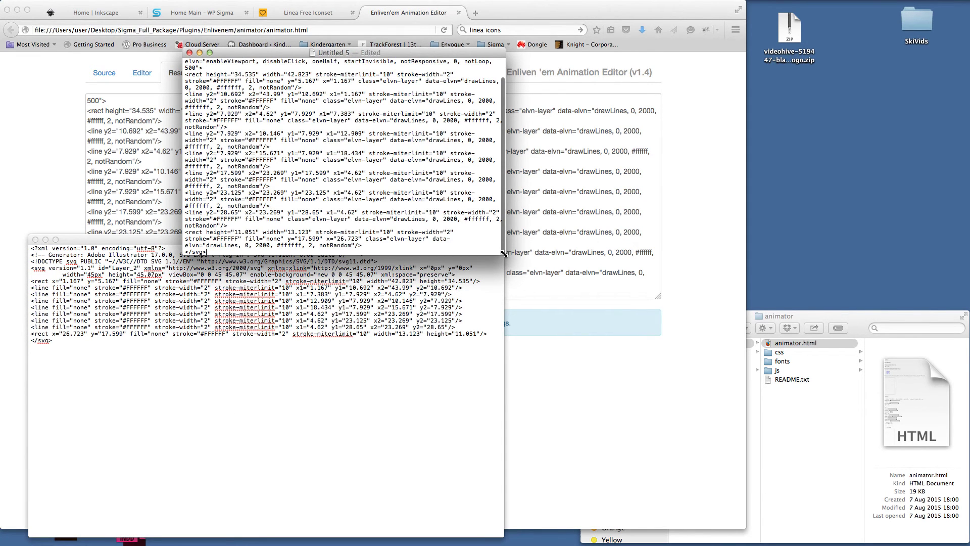
left_click_drag(504, 254, 650, 375)
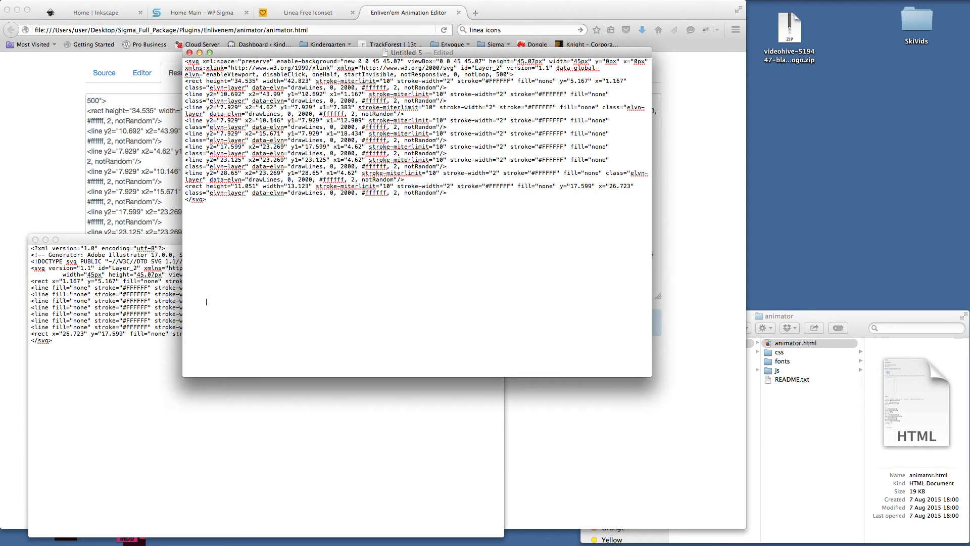
Start saving the new text document to the Desktop under the name pagebuildericon_animated
left_click(65, 2)
key("Escape")
left_click(66, 1)
left_click(268, 51)
key("super+s")
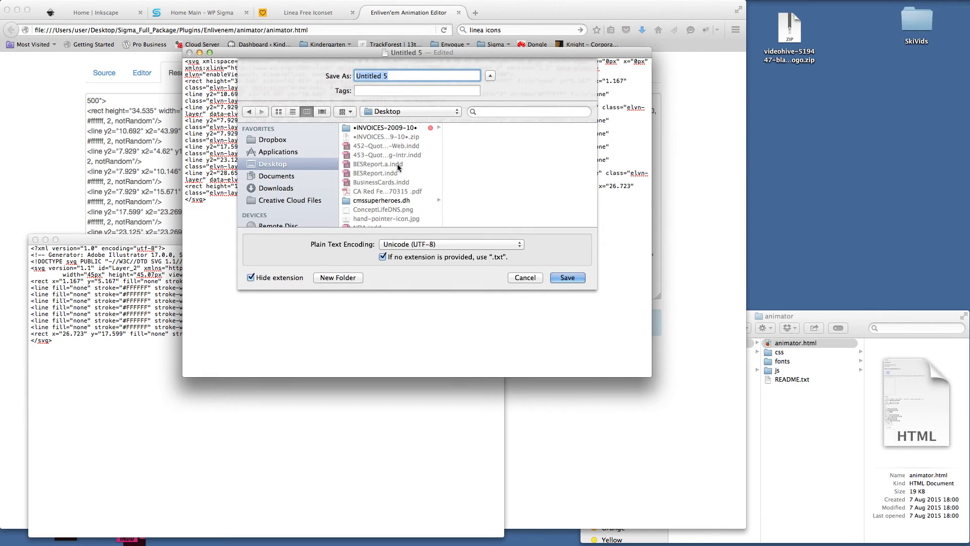
type("pagebuildericon_animated")
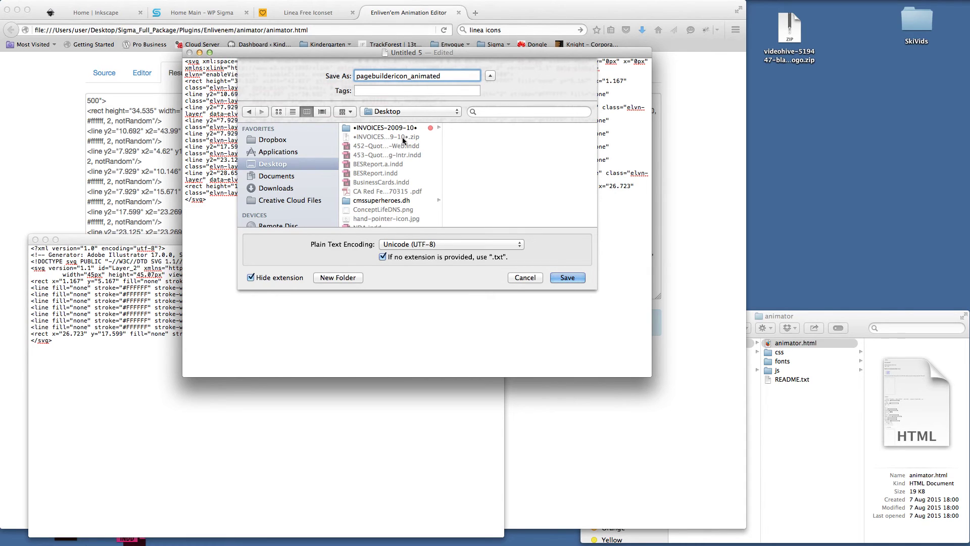
Change the file name to pagebuildericon_animated.svg and save it, keeping the .svg extension
left_click(288, 277)
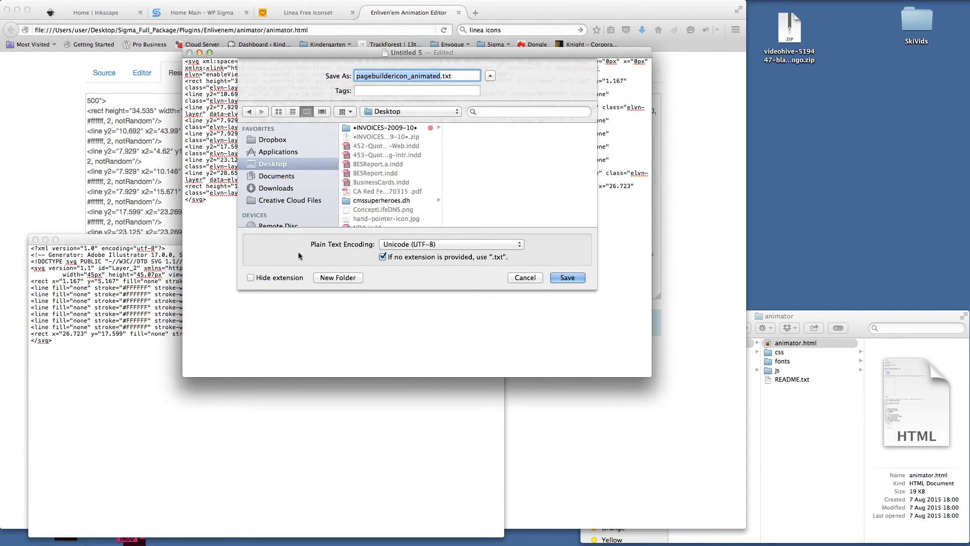
left_click(462, 75)
key("BackSpace")
key("BackSpace")
key("BackSpace")
type("svg")
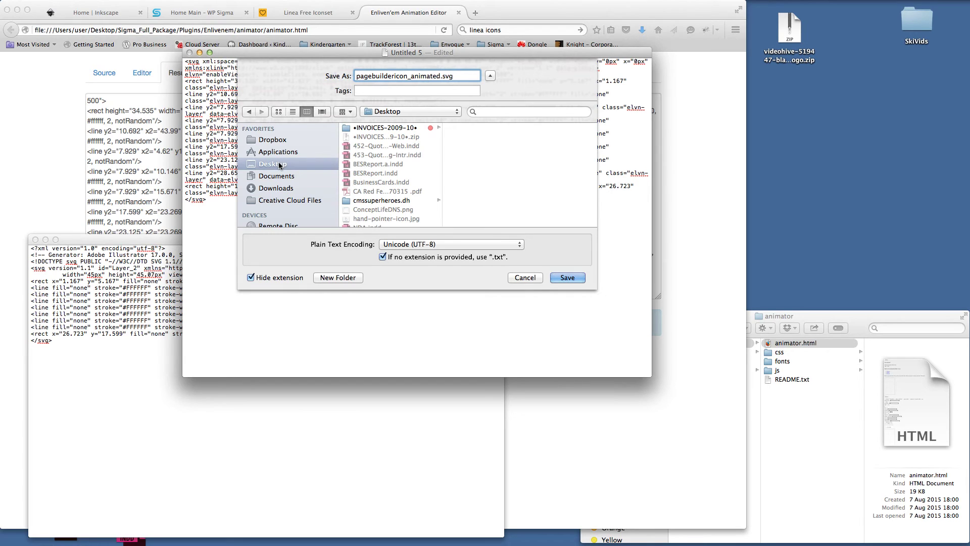
left_click(567, 277)
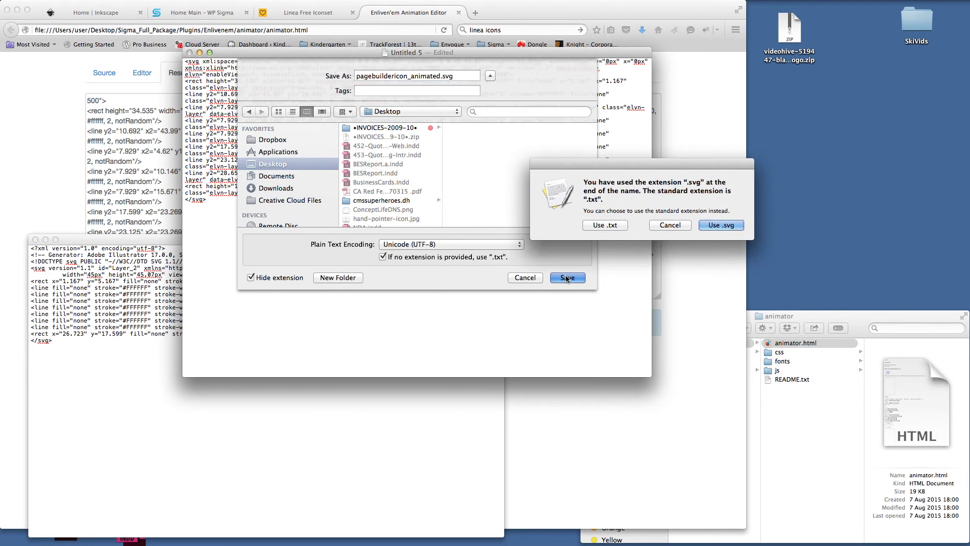
left_click(722, 226)
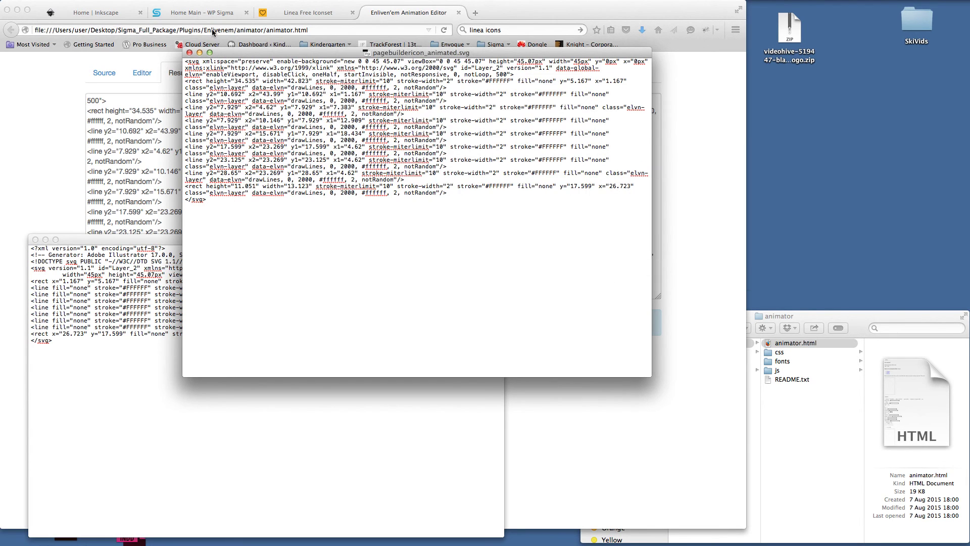
Close the saved SVG document and the original ai14579850792.txt code, and return to the browser
left_click(190, 53)
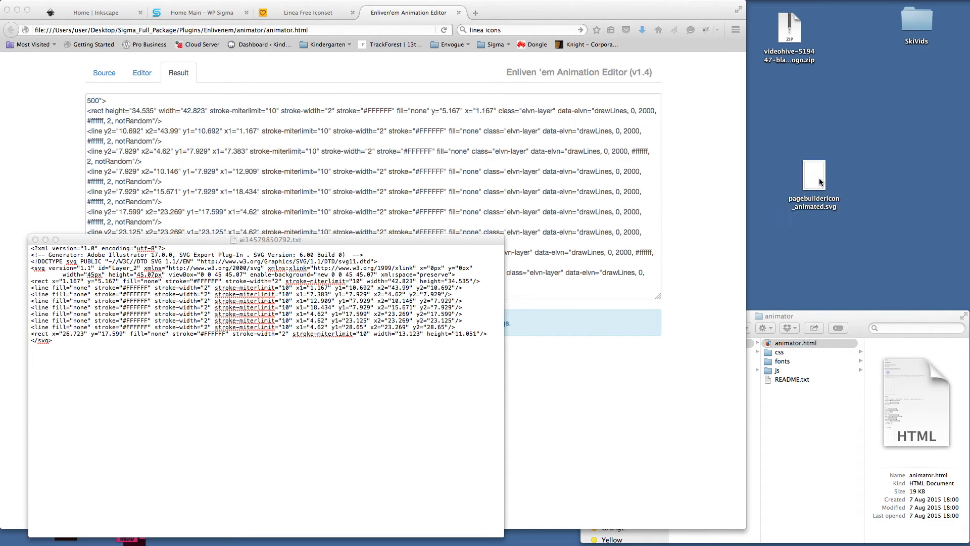
left_click(418, 411)
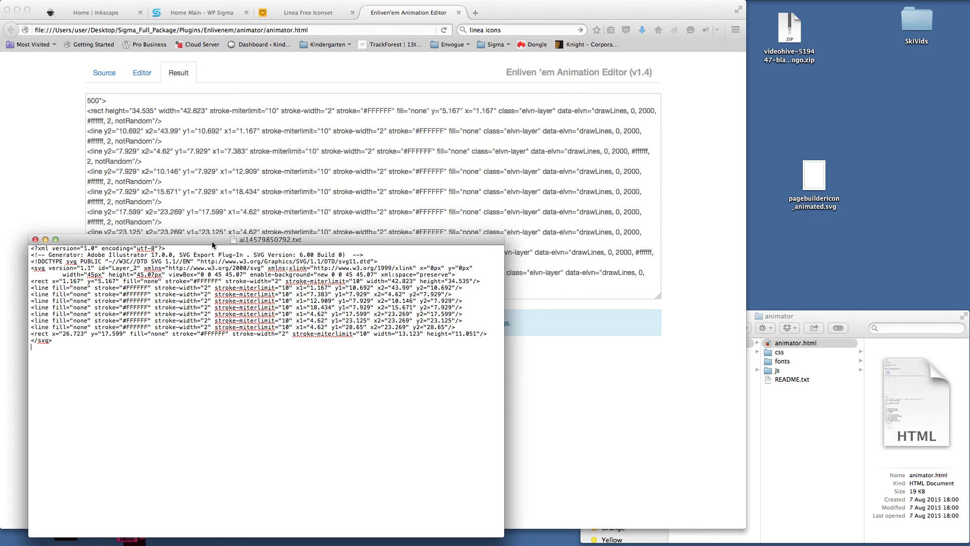
left_click(35, 240)
left_click(416, 415)
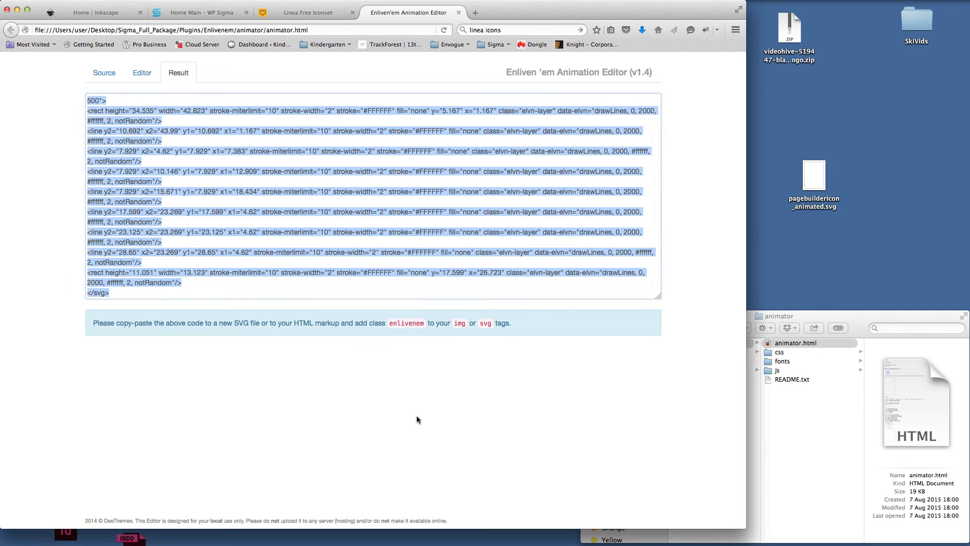
left_click(438, 383)
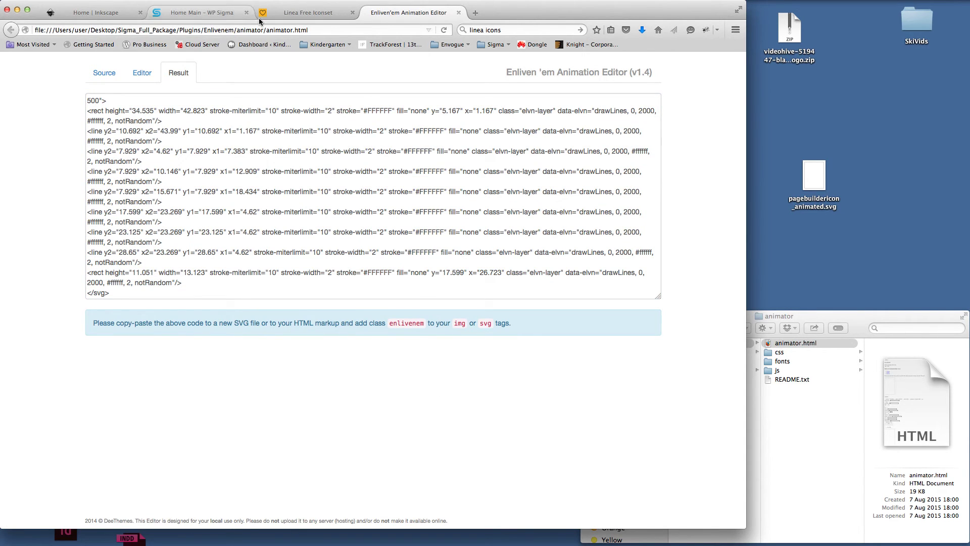
Copy the Sigma demo site's base address and open its wp-admin page in a new tab beside the demo
left_click(312, 13)
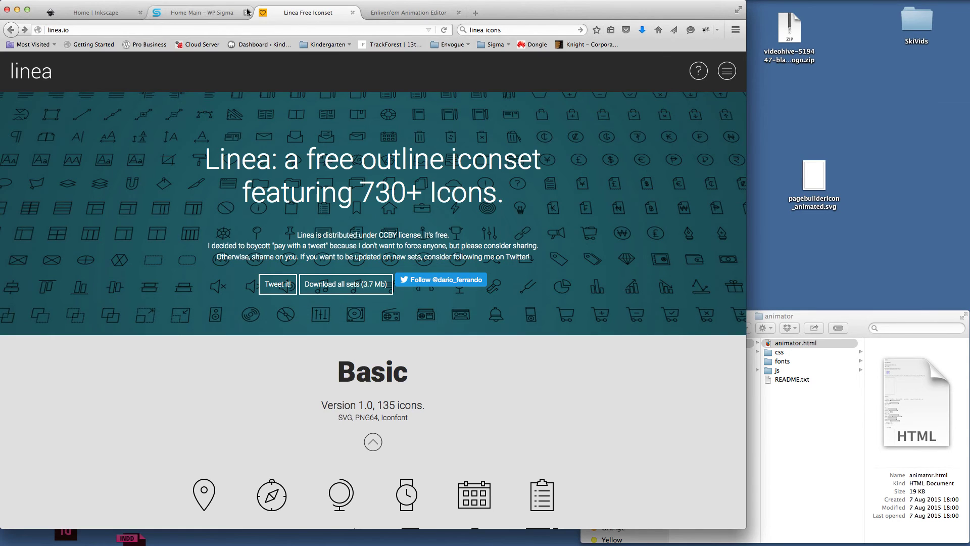
left_click(208, 14)
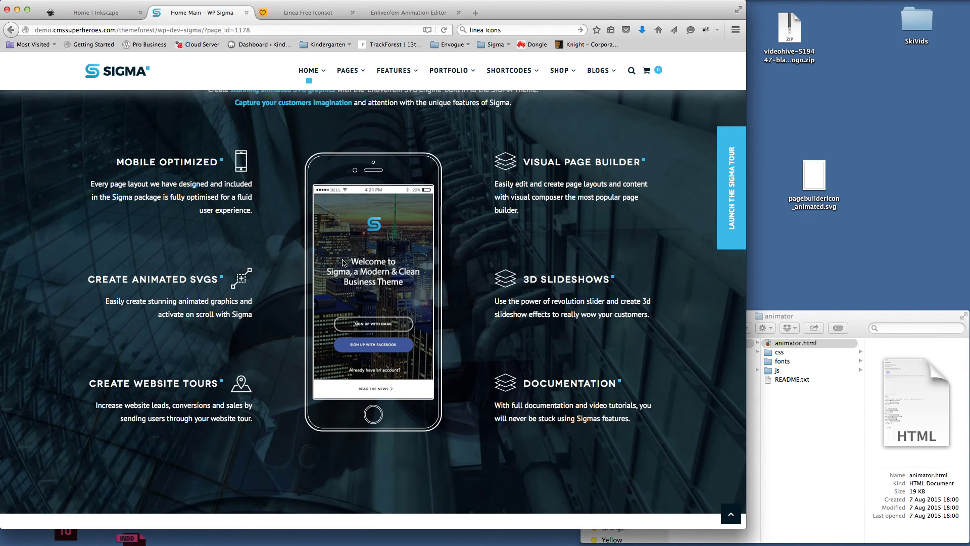
scroll(344, 260, "up", 2)
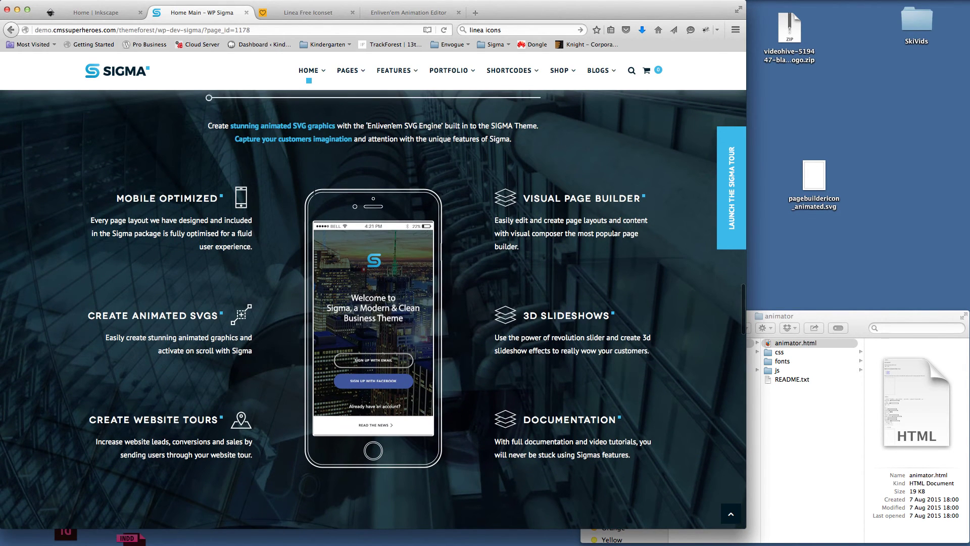
left_click(202, 29)
left_click(204, 29)
left_click_drag(205, 30, 6, 29)
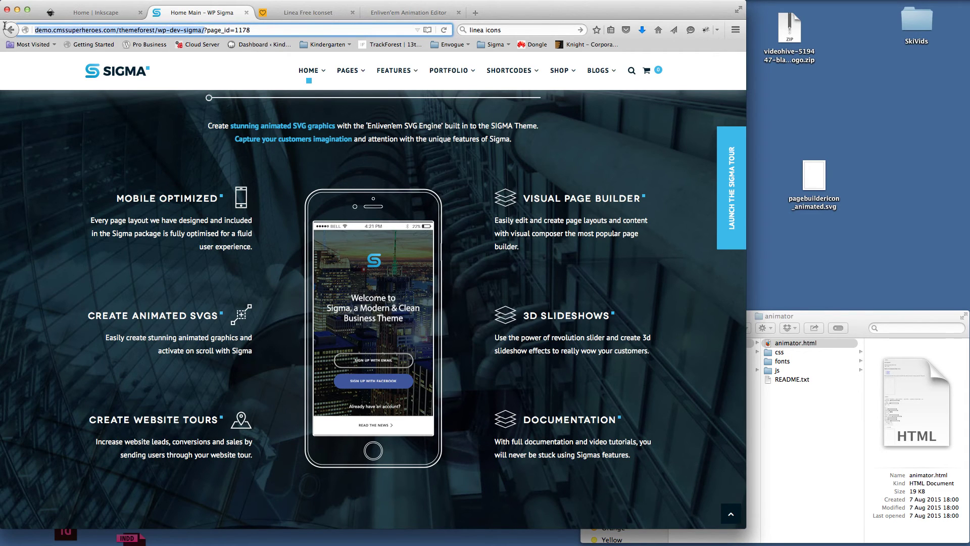
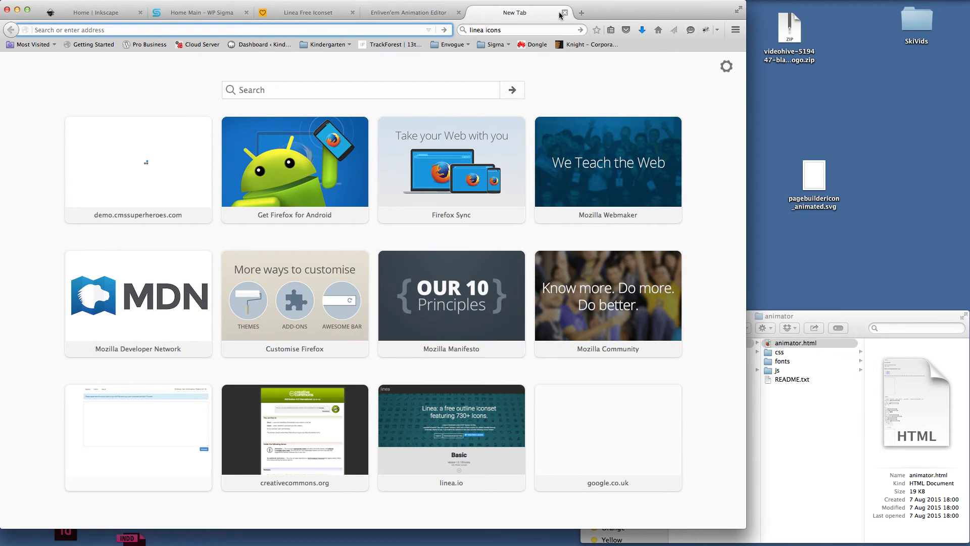
left_click_drag(543, 12, 305, 22)
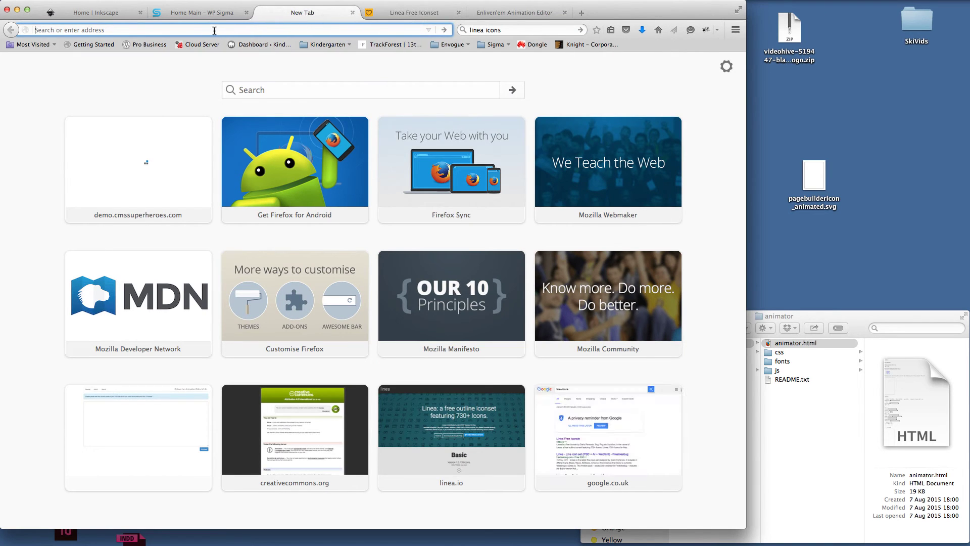
type("http://demo.cmssuperheroes.com/themeforest/wp-dev-sigma/")
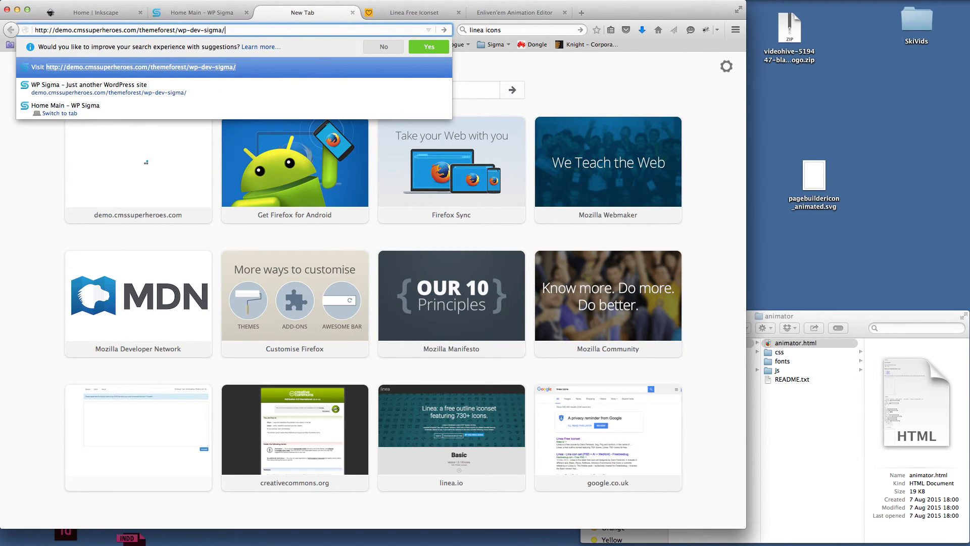
type("wp-admin")
key("Return")
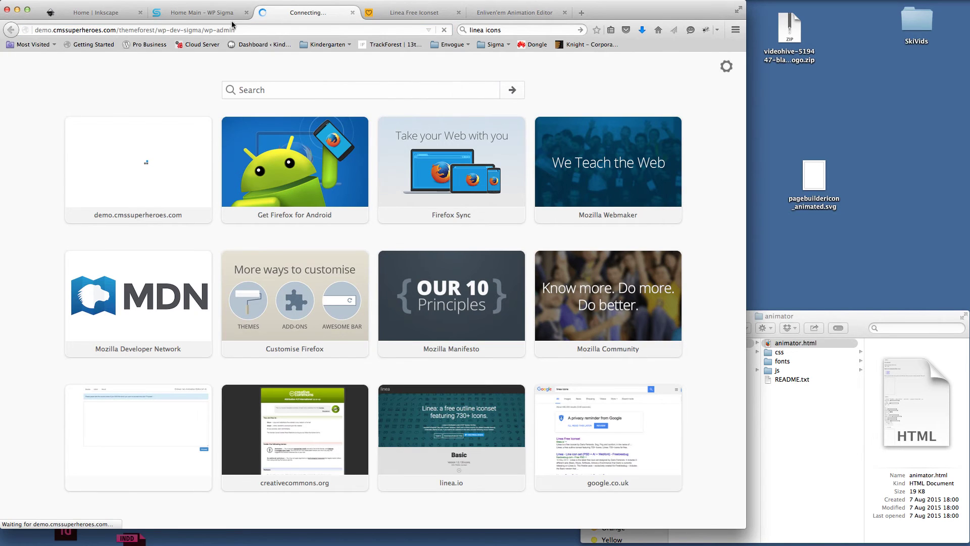
Log in to the Sigma WordPress admin with the prefilled credentials
left_click(218, 12)
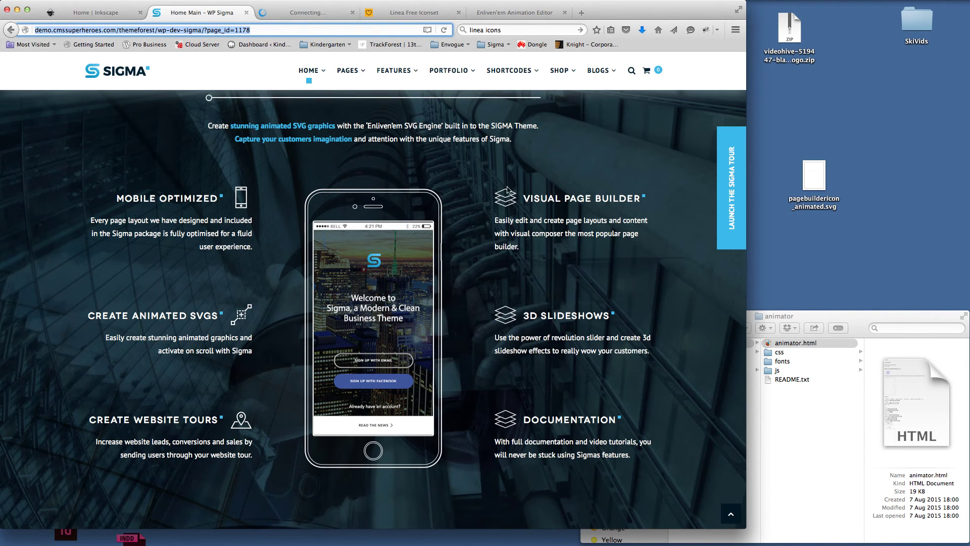
left_click(312, 15)
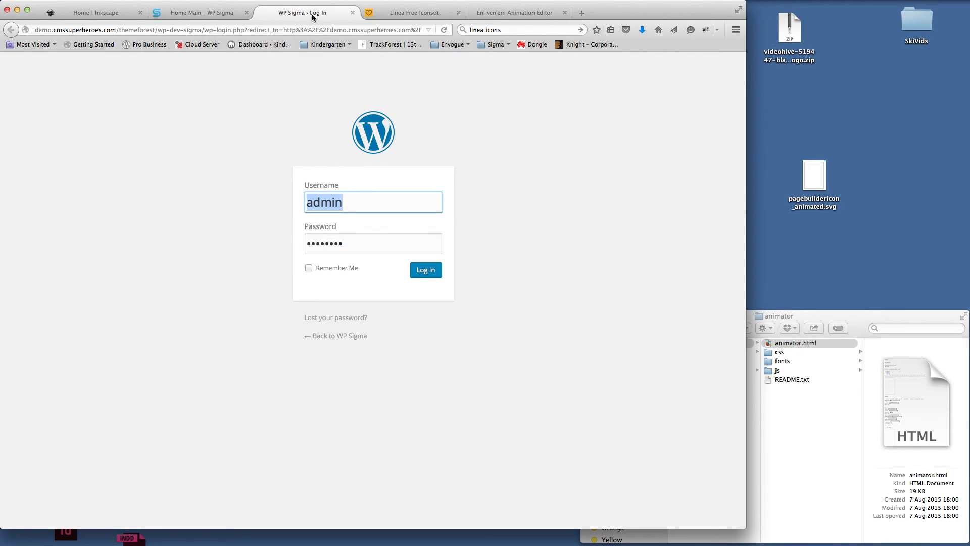
left_click(435, 271)
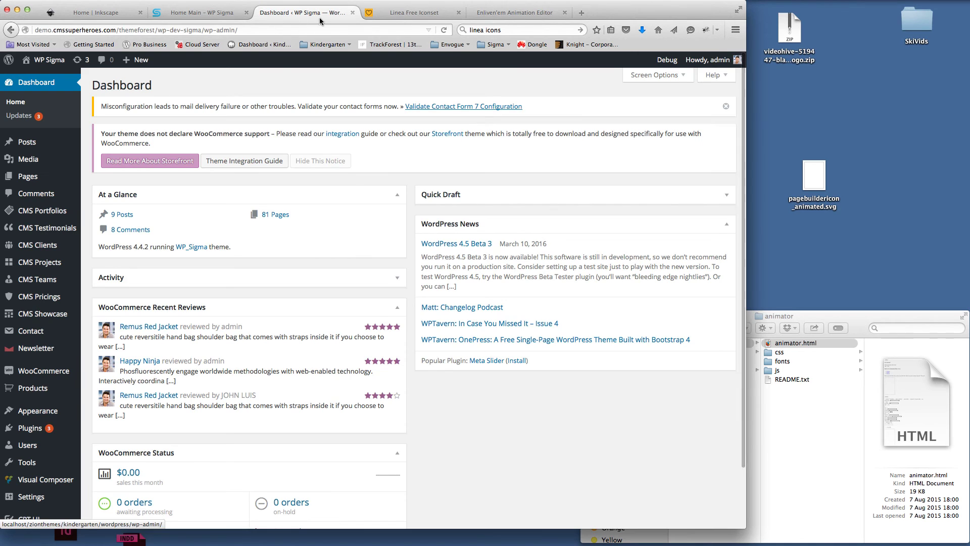
Close the WordPress dashboard tab and reload the Sigma Home Main page while logged in
left_click(352, 12)
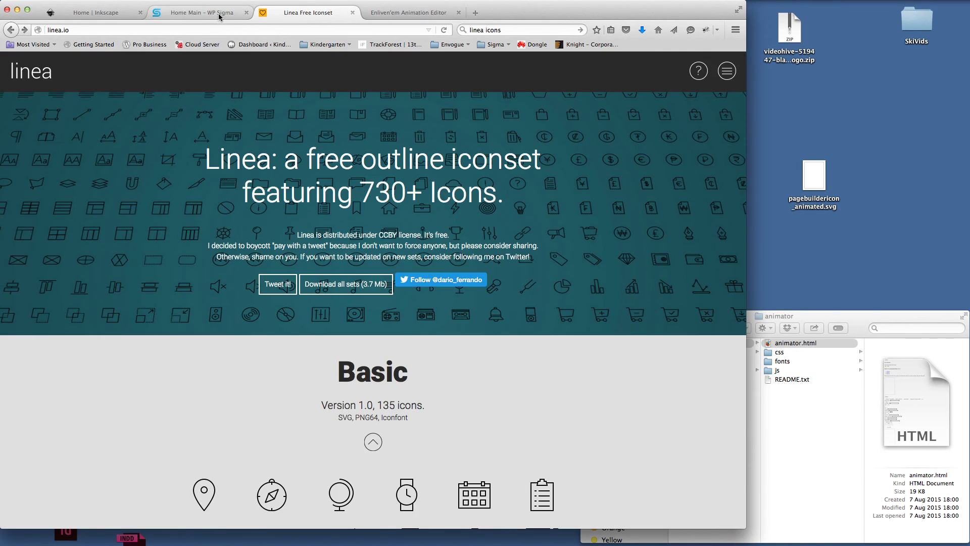
left_click(202, 12)
key("Return")
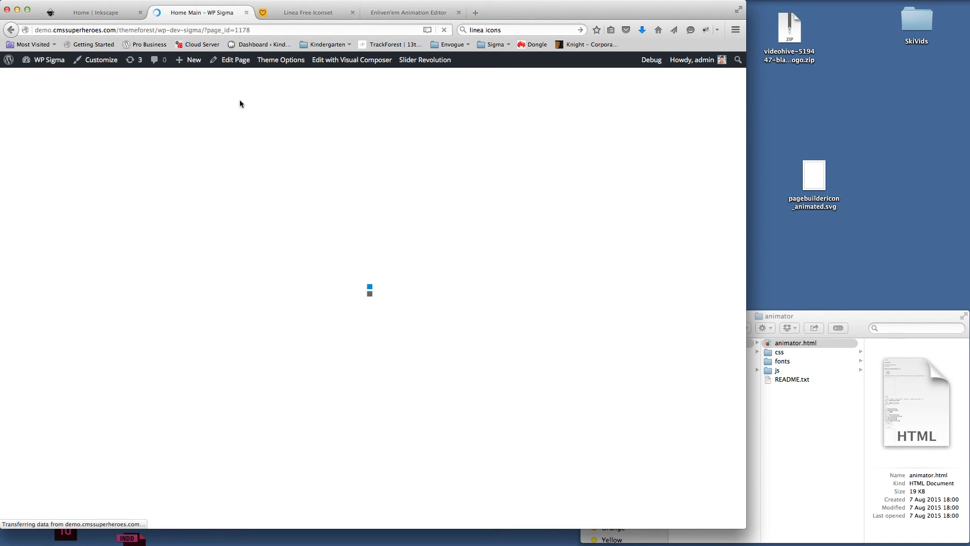
Open the Home Main page's editor in a new tab and find the Visual Page Builder feature on the live page
right_click(237, 61)
left_click(270, 67)
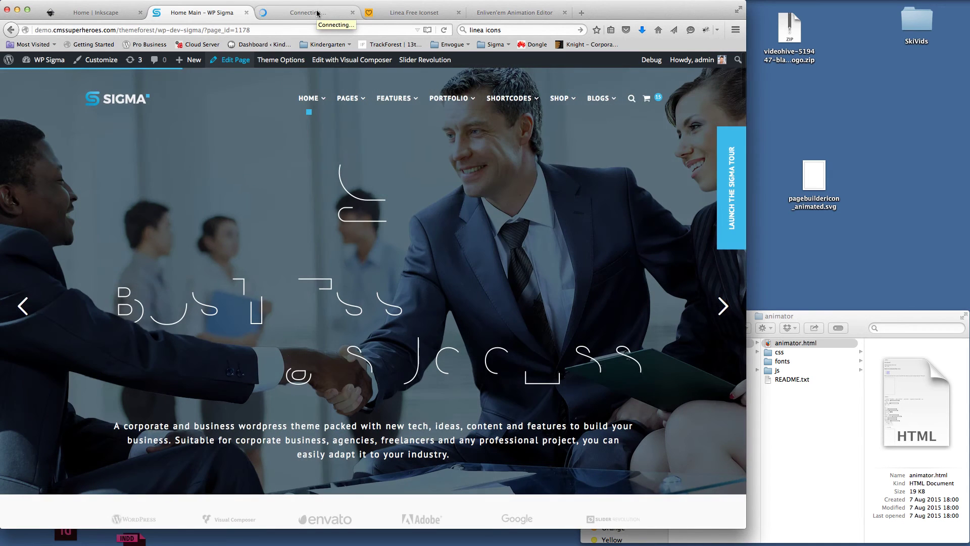
scroll(380, 290, "down", 7)
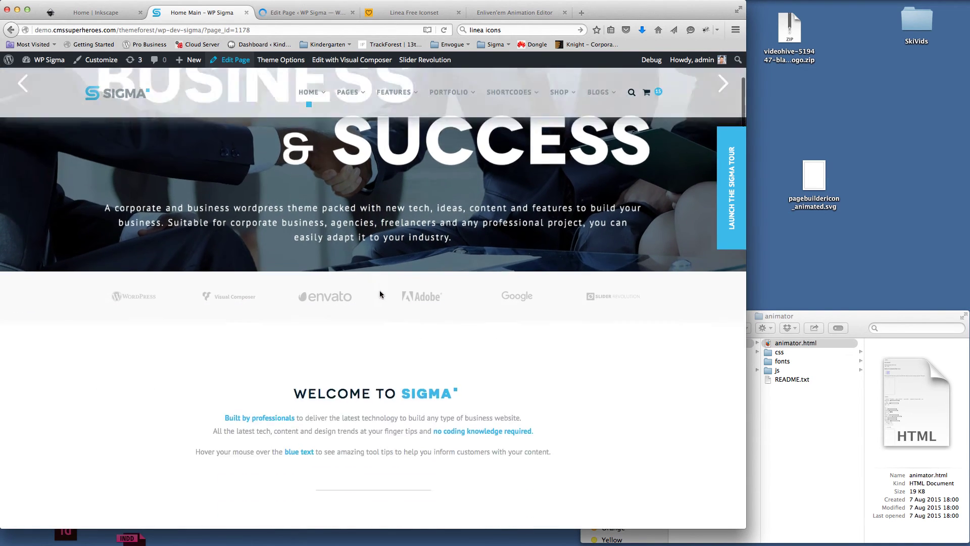
scroll(380, 290, "down", 1)
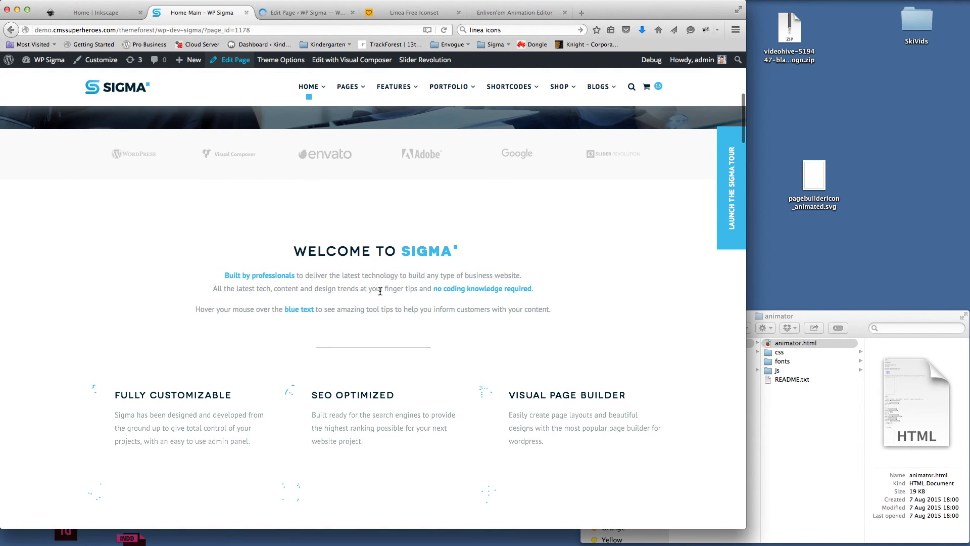
scroll(380, 290, "down", 10)
scroll(380, 290, "up", 5)
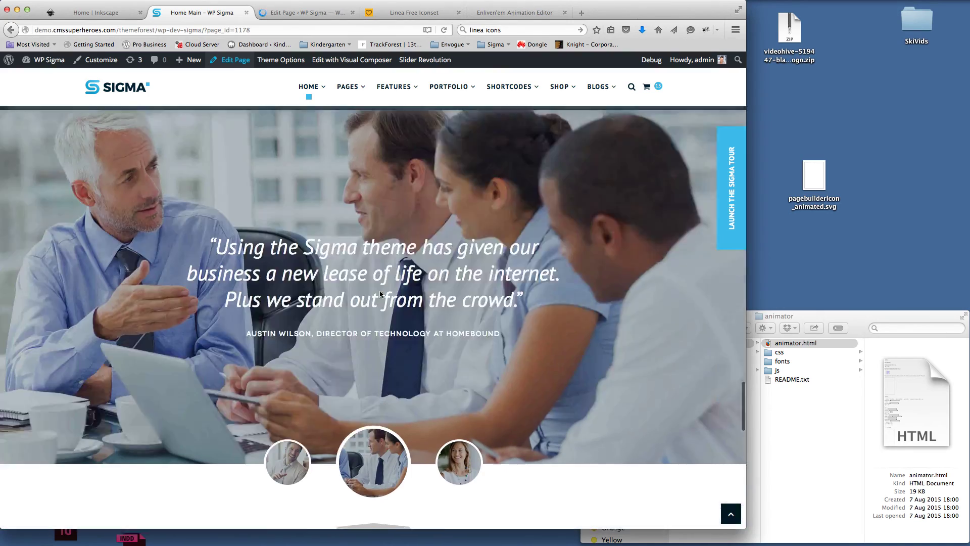
scroll(380, 294, "up", 6)
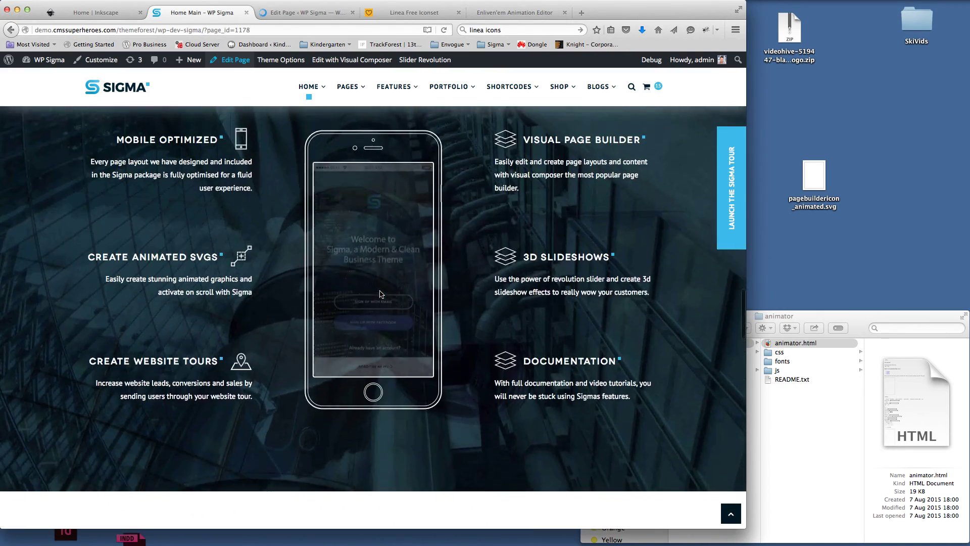
scroll(381, 294, "up", 3)
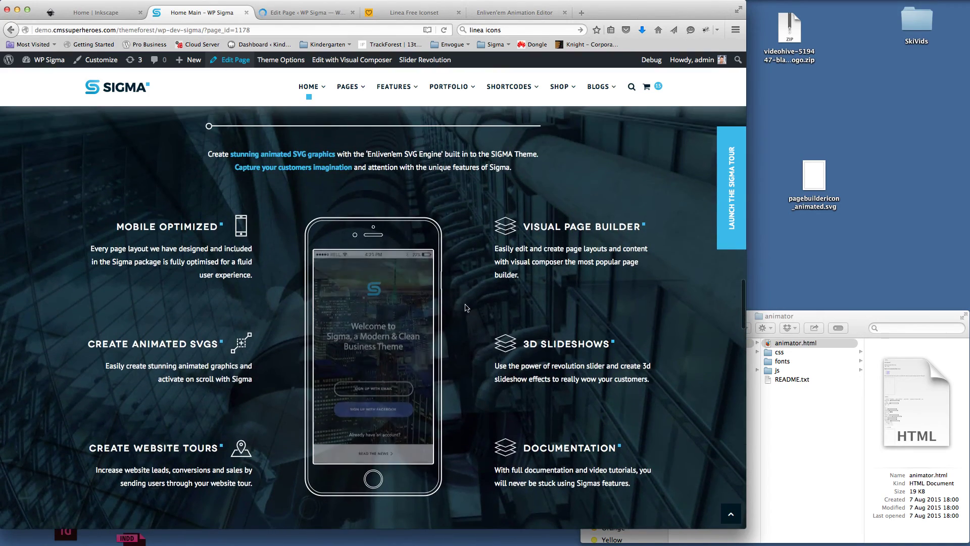
Locate the three-column row of CMS Single Fancy Boxes below the Enliven'em SVG Engine text in the page editor
left_click(308, 13)
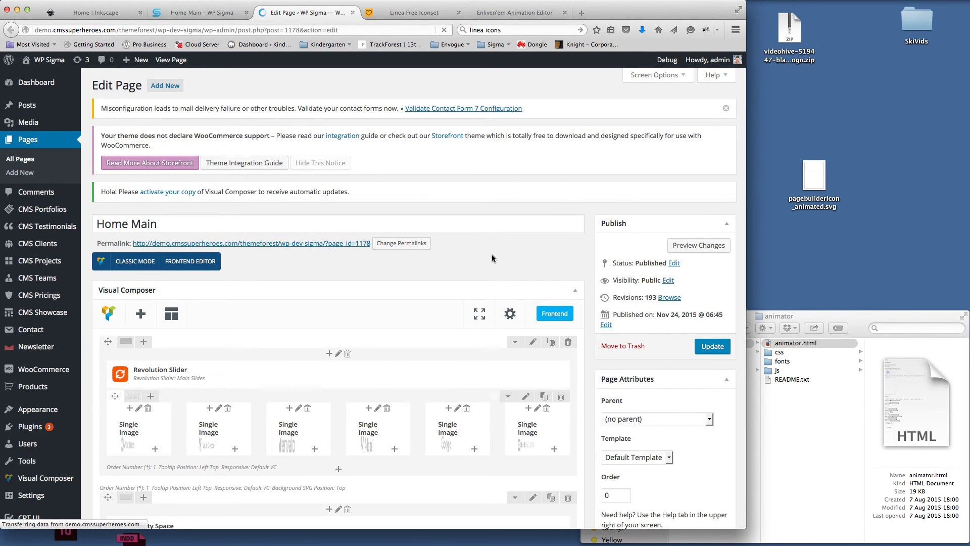
scroll(492, 254, "down", 2)
scroll(492, 253, "down", 5)
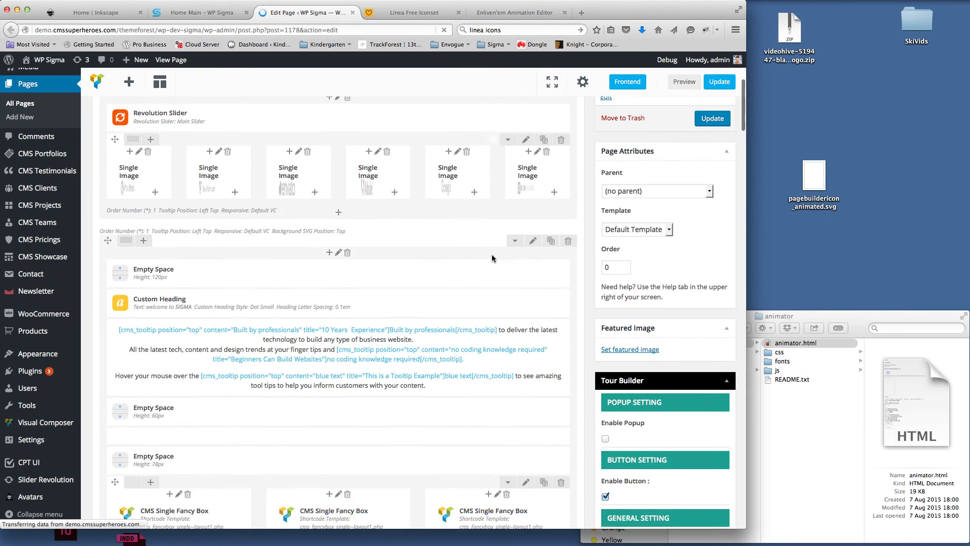
scroll(492, 253, "down", 20)
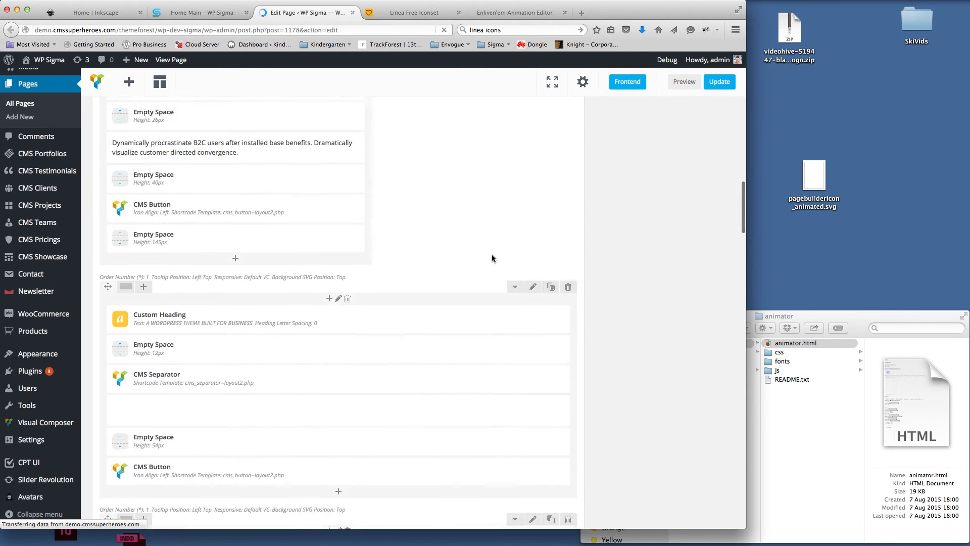
scroll(492, 258, "down", 15)
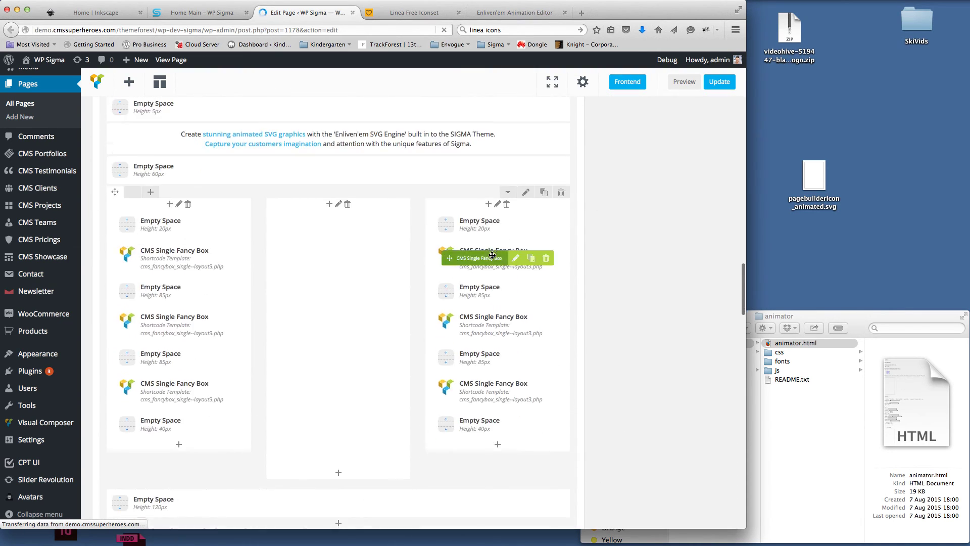
scroll(492, 255, "down", 1)
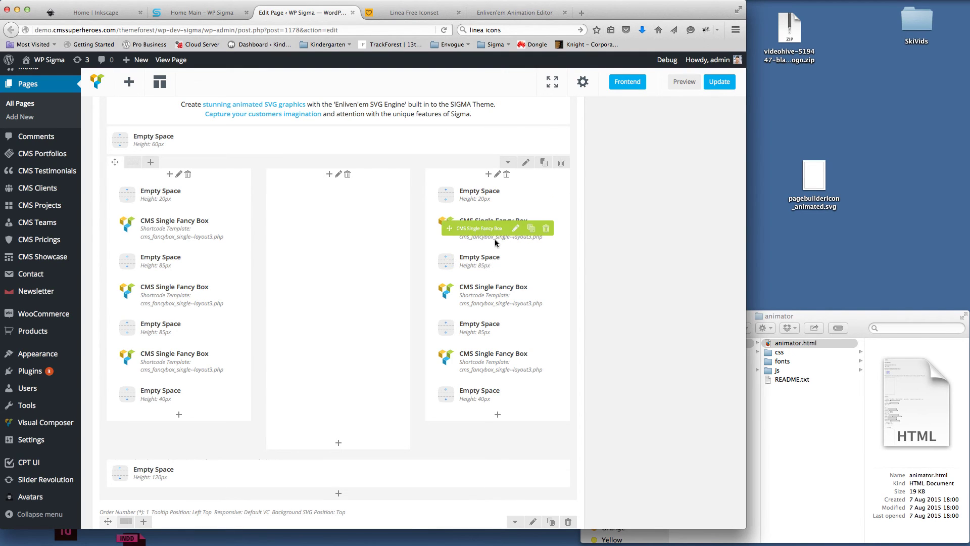
Open the Sigma demo's Icon Boxes shortcode page and examine the available icon box styles down to the footer
left_click(202, 13)
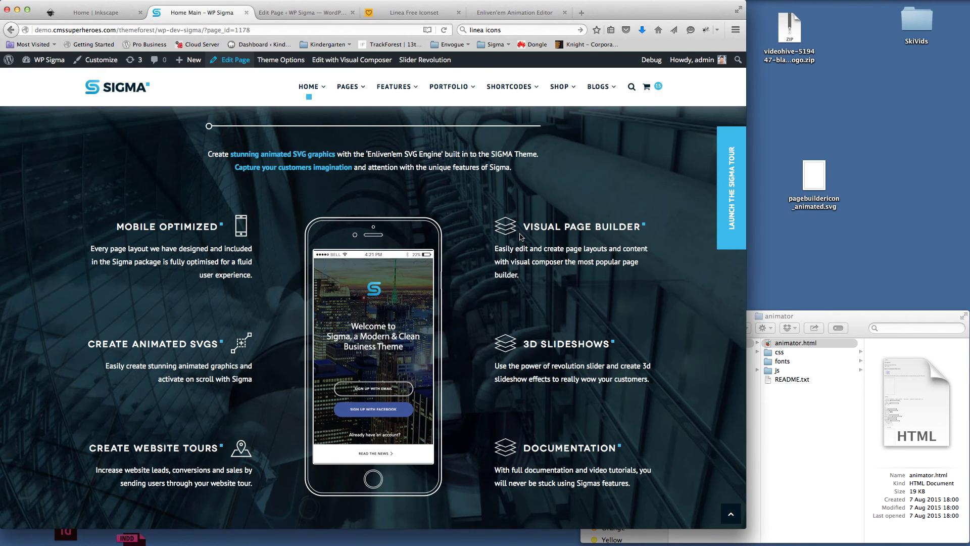
mouse_move(509, 89)
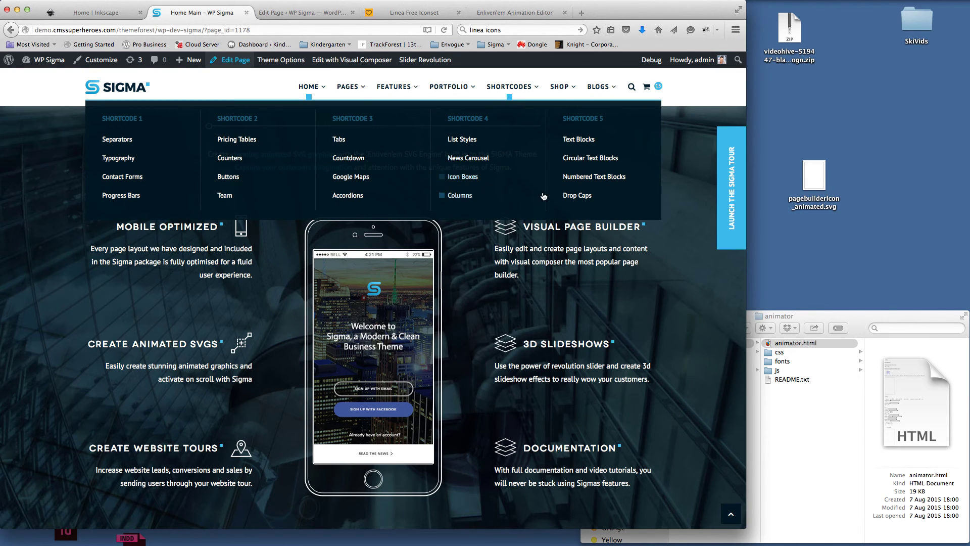
left_click(460, 177)
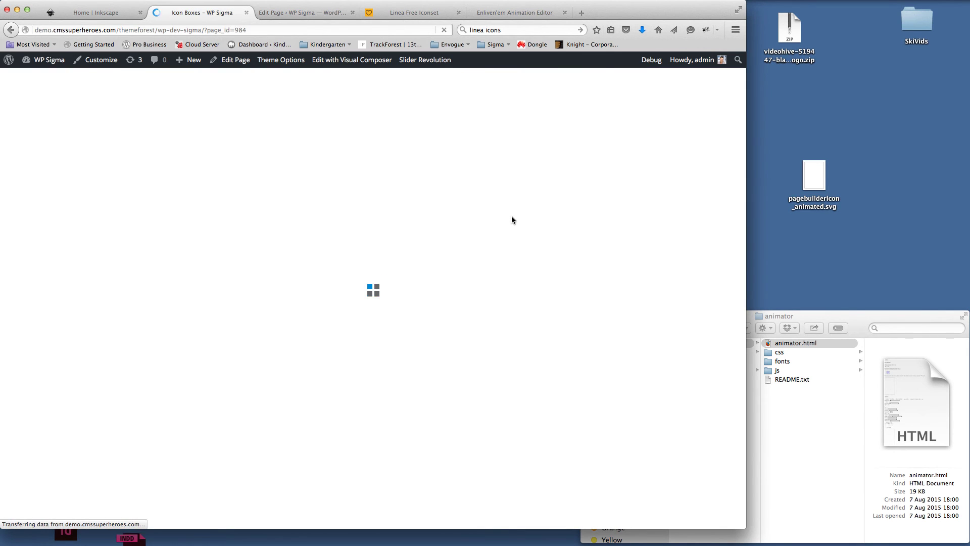
scroll(511, 219, "down", 5)
scroll(511, 219, "up", 2)
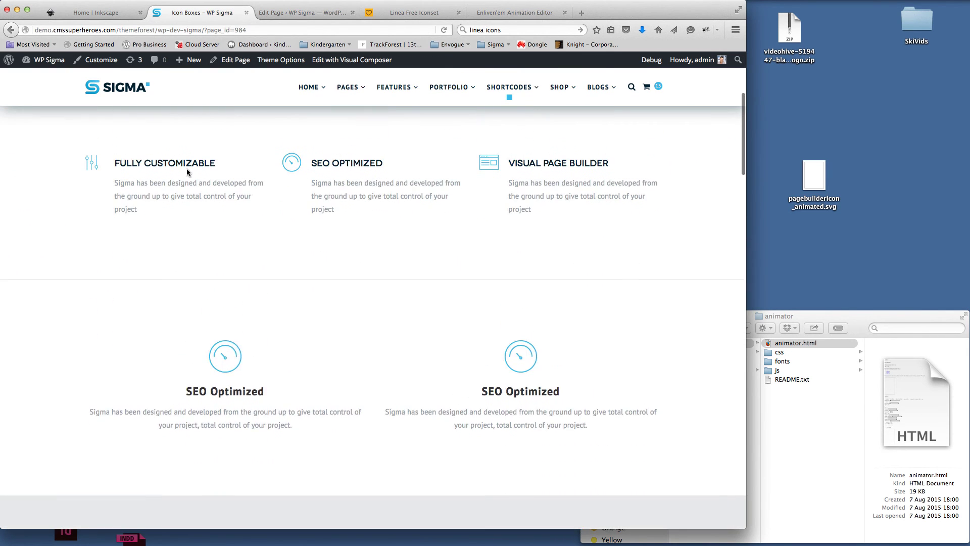
scroll(561, 191, "down", 7)
scroll(562, 192, "down", 4)
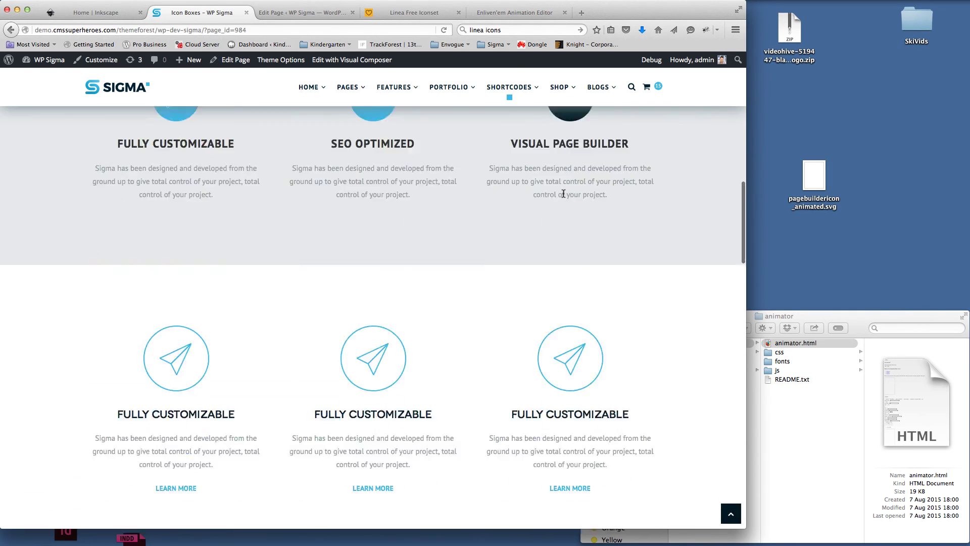
scroll(407, 277, "down", 8)
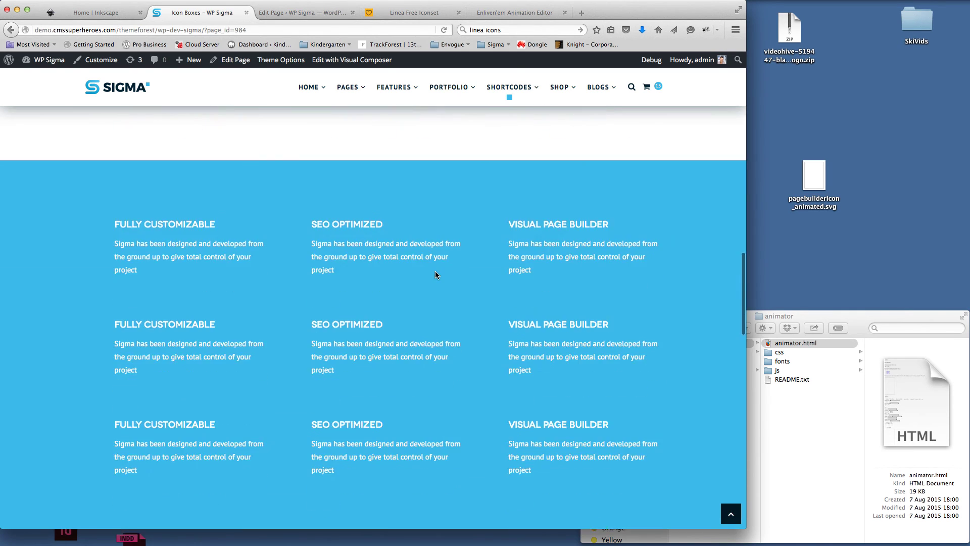
scroll(436, 274, "down", 10)
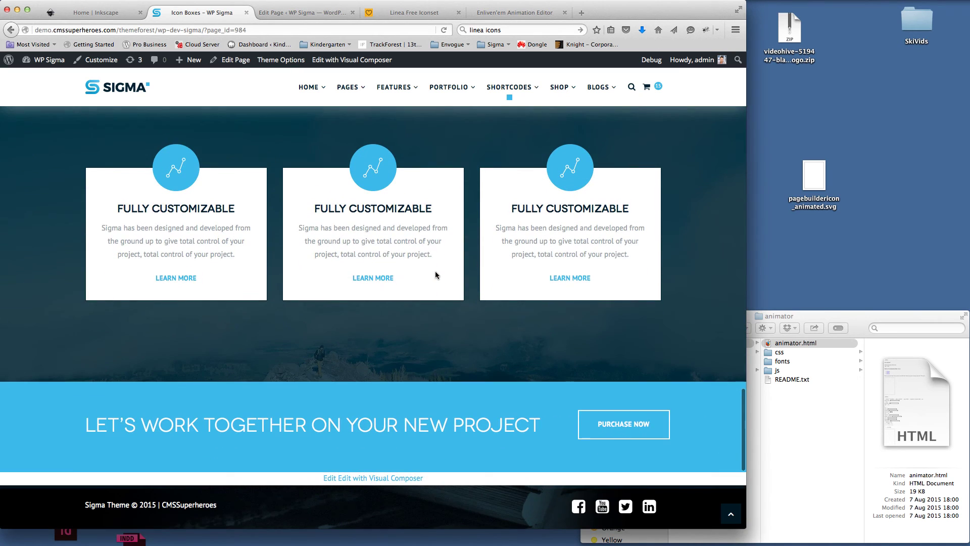
scroll(435, 271, "up", 20)
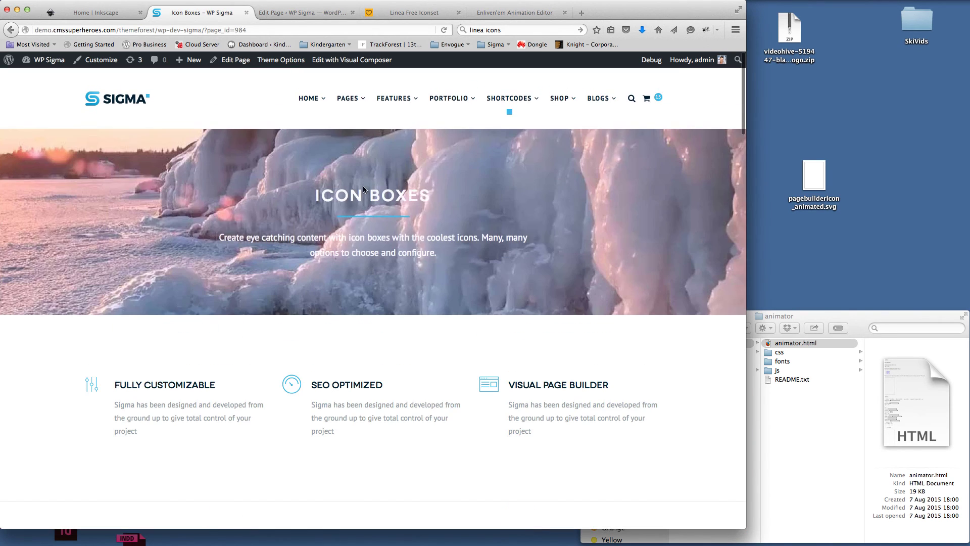
Return to the Home Main demo page and find the feature section around the phone graphic again
mouse_move(311, 99)
left_click(135, 162)
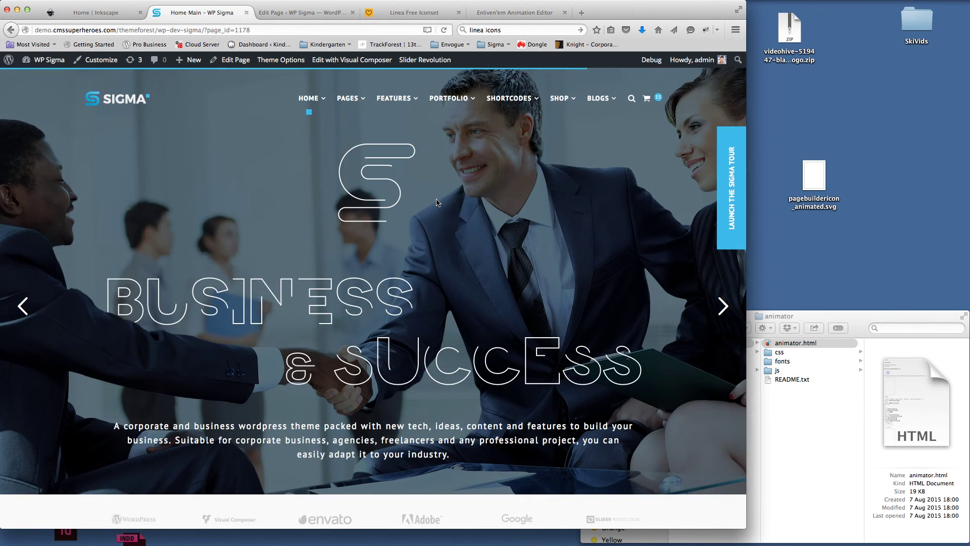
scroll(437, 202, "down", 20)
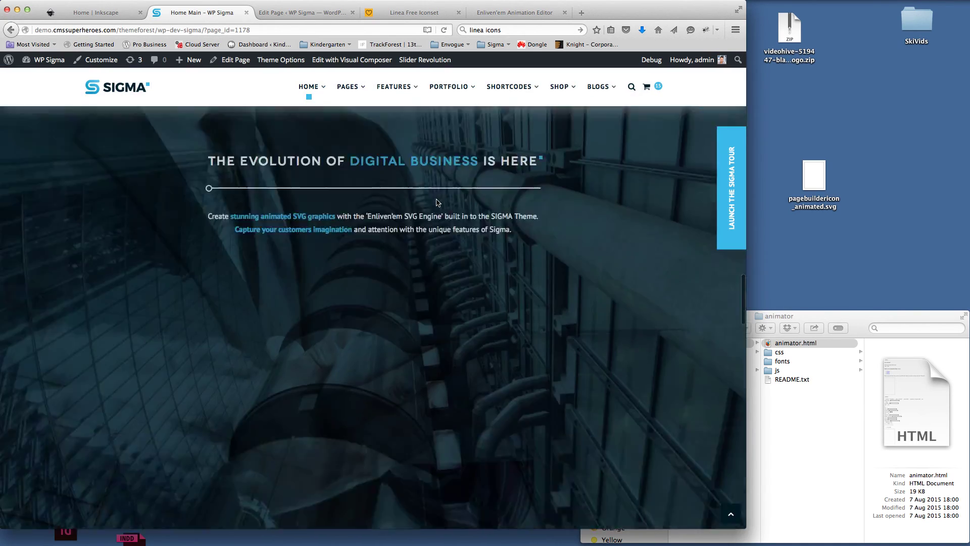
scroll(437, 202, "down", 10)
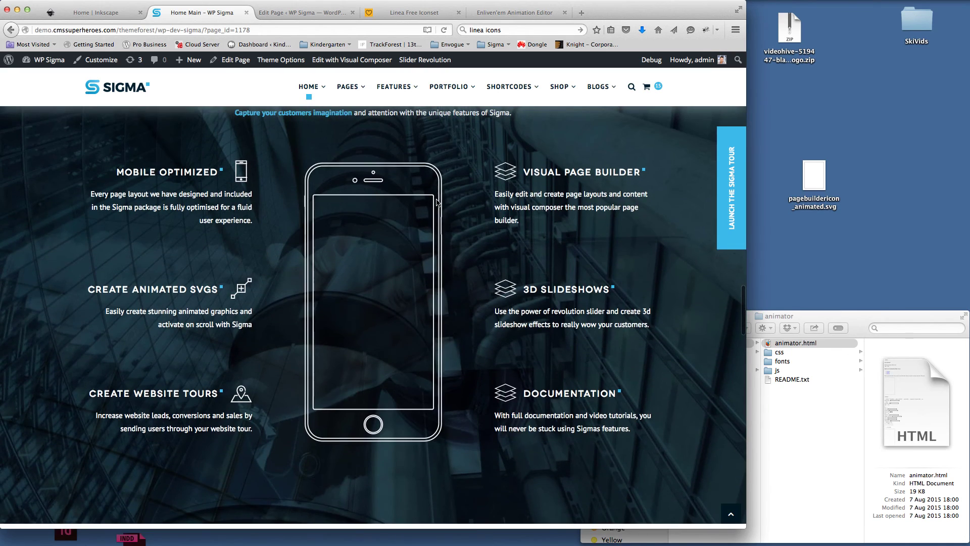
Open the fancy icon settings of the "visual page builder" fancy box in the page editor and remove its current image
left_click(302, 12)
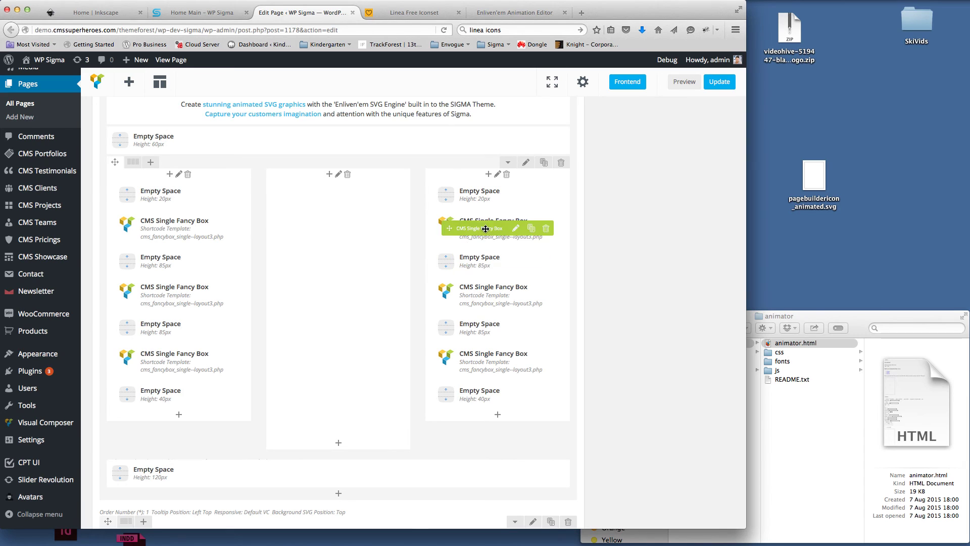
left_click(515, 229)
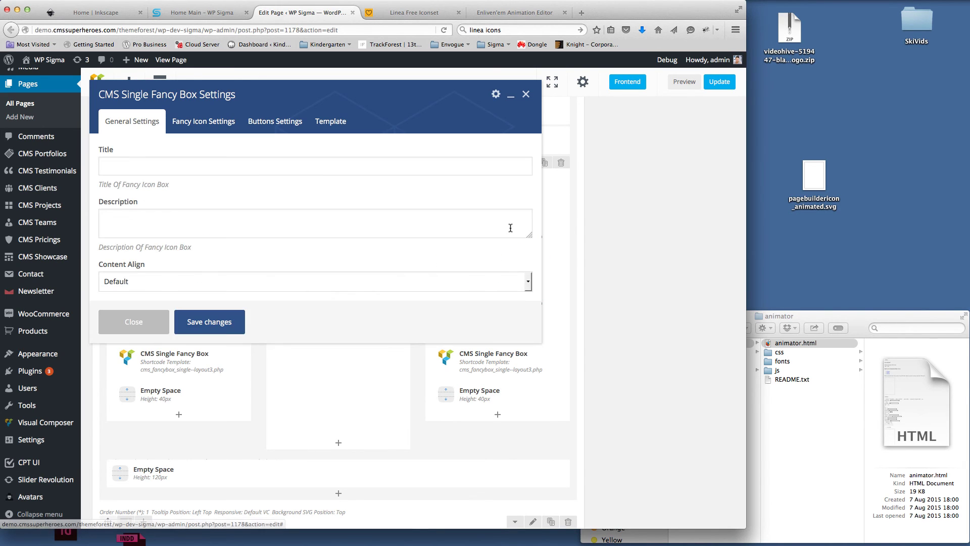
left_click(204, 122)
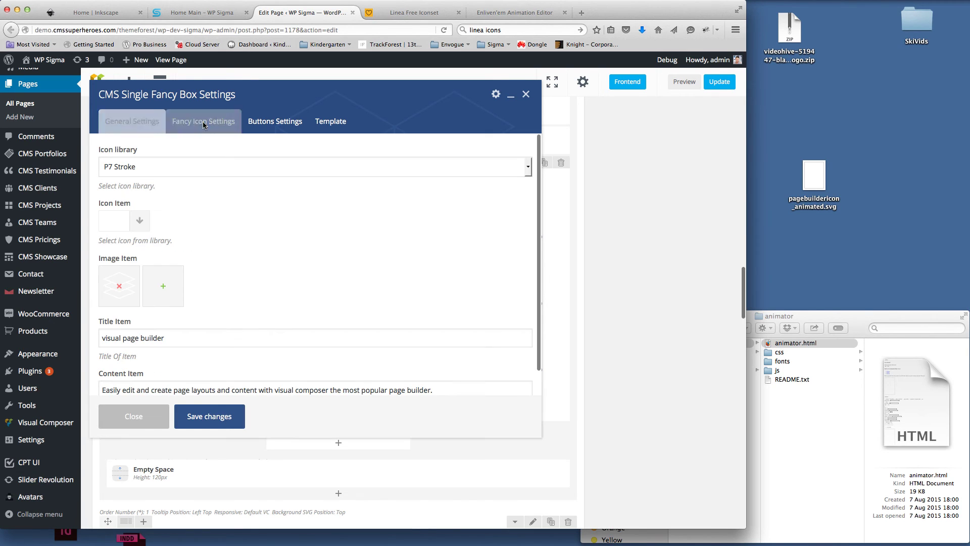
left_click(120, 287)
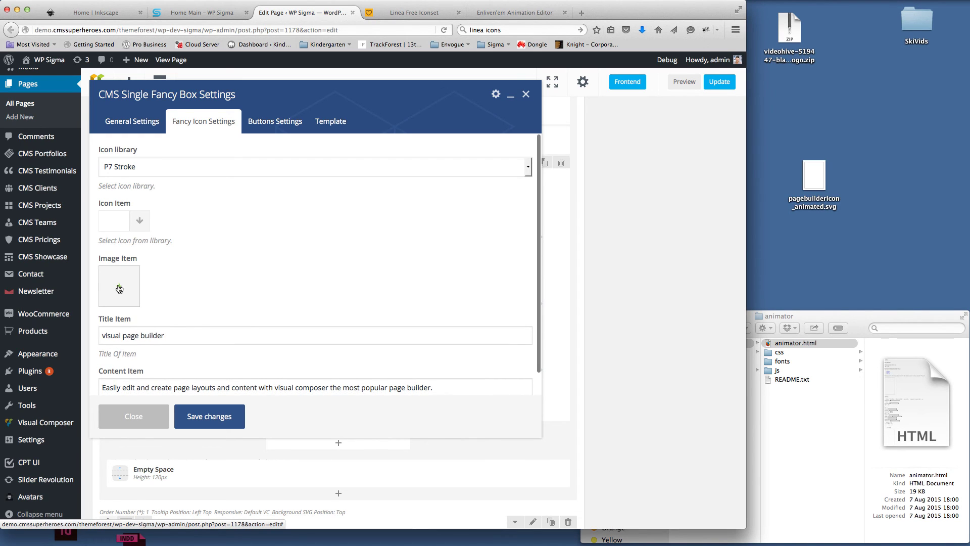
Upload pagebuildericon_animated.svg from the desktop to the media library and set it as the fancy box's image item
left_click(120, 288)
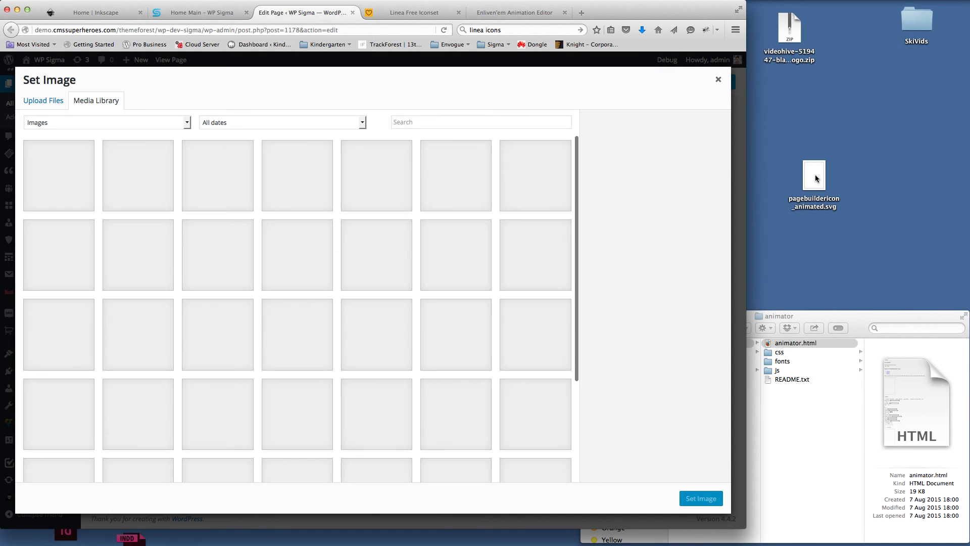
left_click_drag(813, 182, 376, 260)
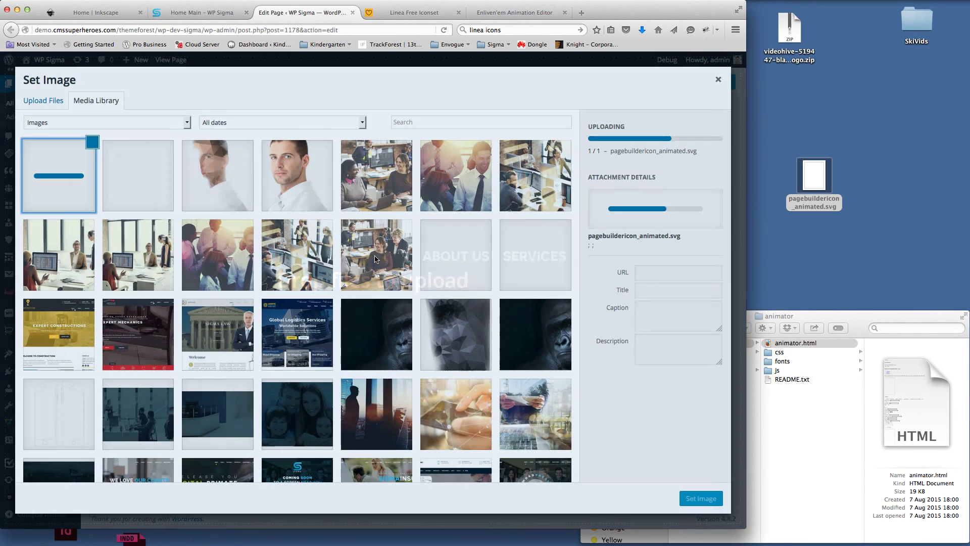
left_click(702, 499)
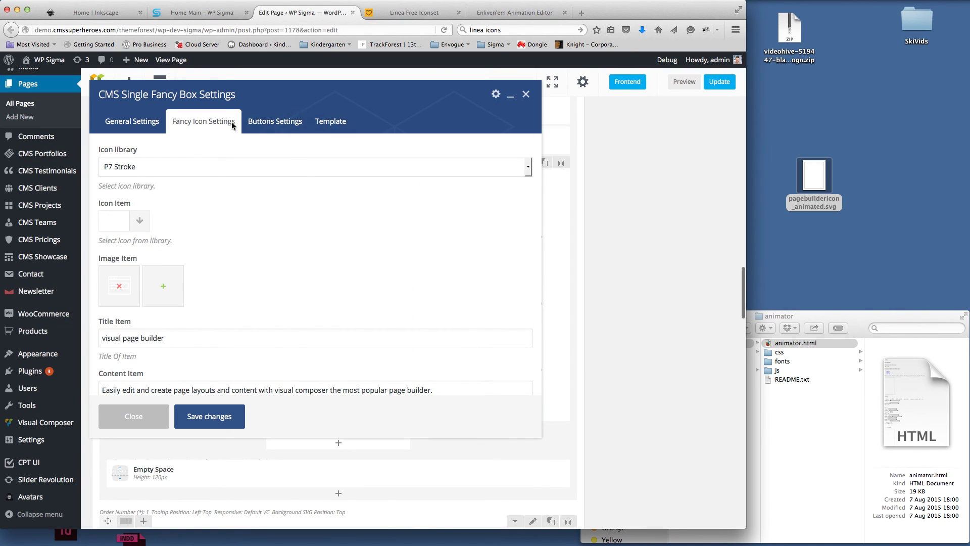
Keep SVG Animation set to Yes in the fancy box's template settings, save its changes, and update the Home Main page
left_click(339, 125)
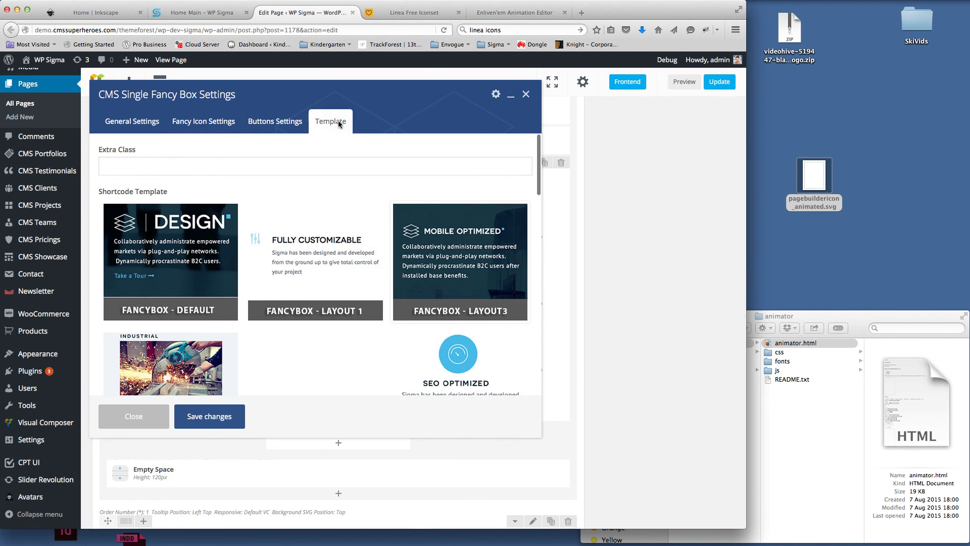
scroll(365, 280, "down", 8)
scroll(365, 284, "down", 5)
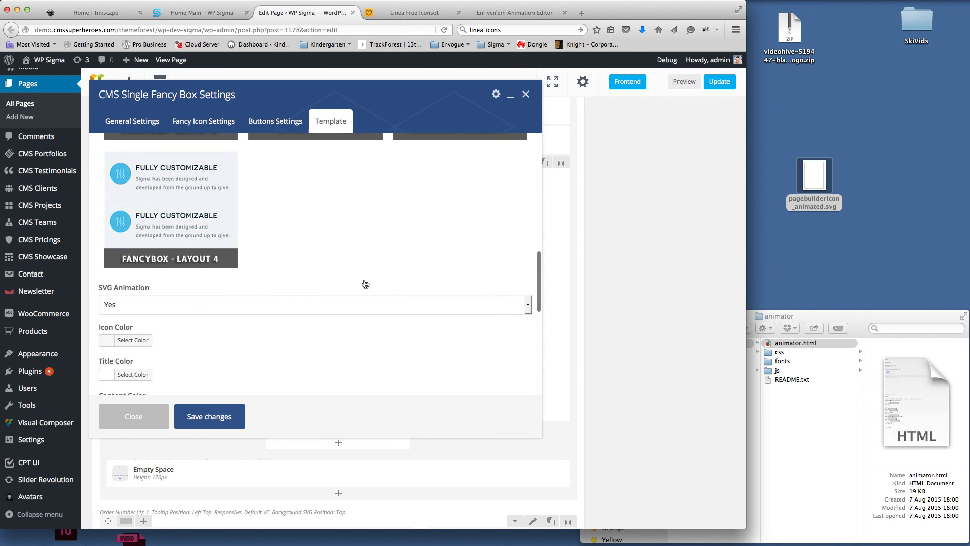
left_click(183, 244)
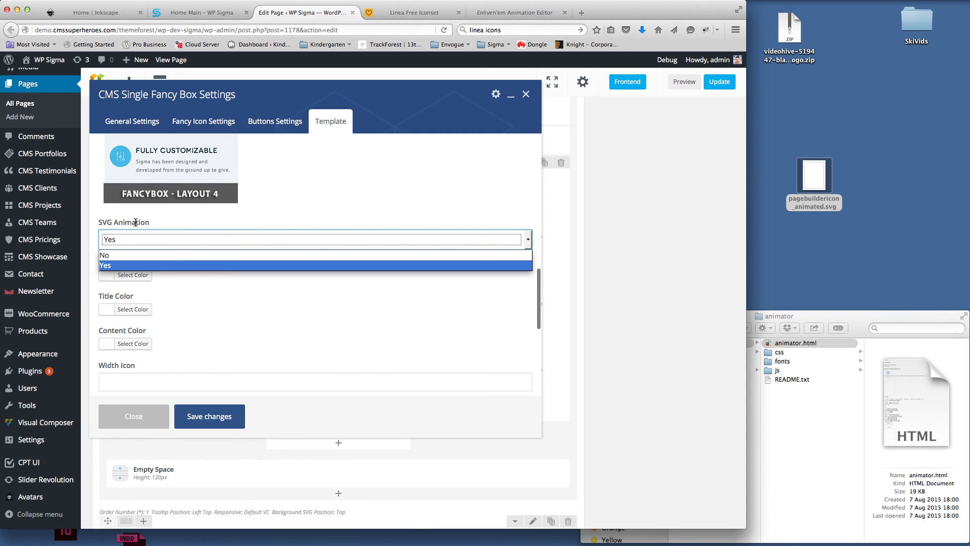
left_click(135, 265)
left_click(217, 302)
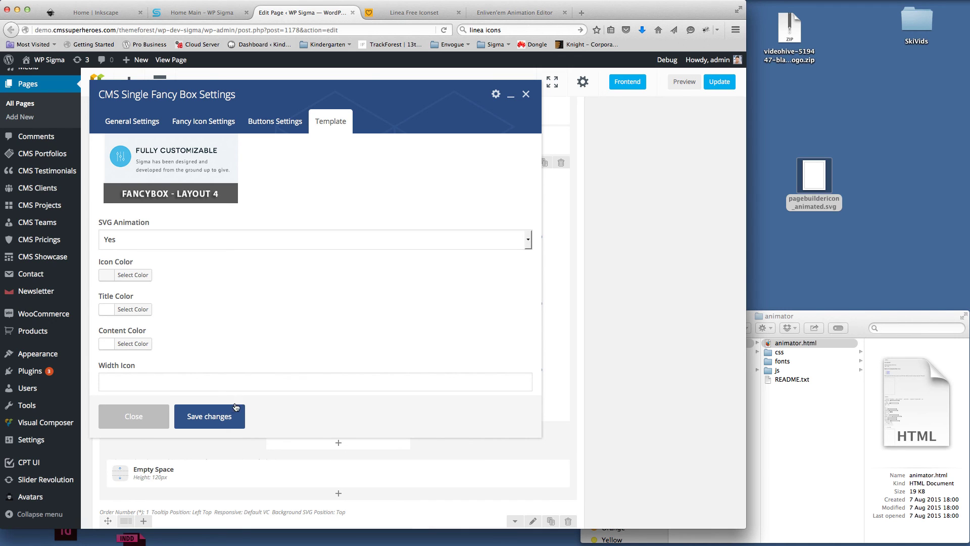
scroll(220, 416, "up", 1)
left_click(221, 416)
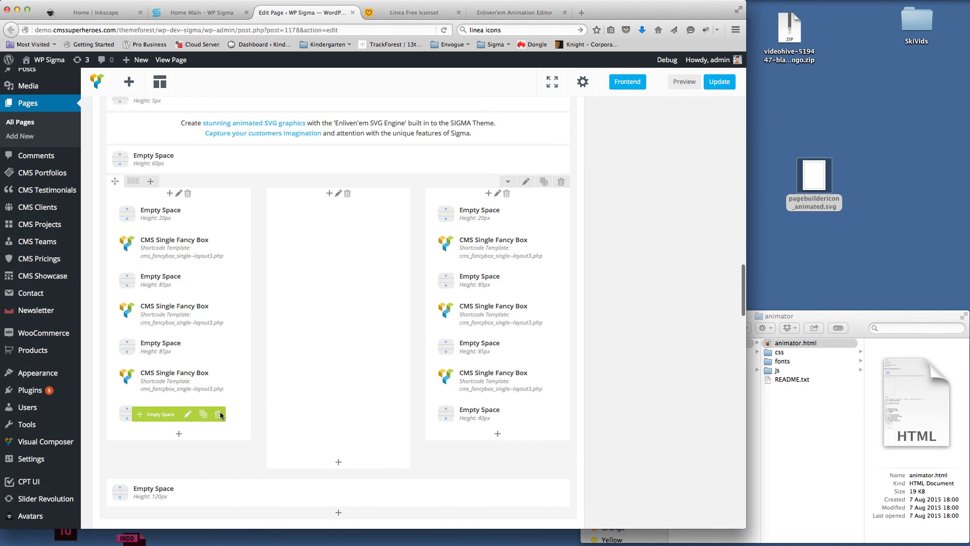
left_click(725, 85)
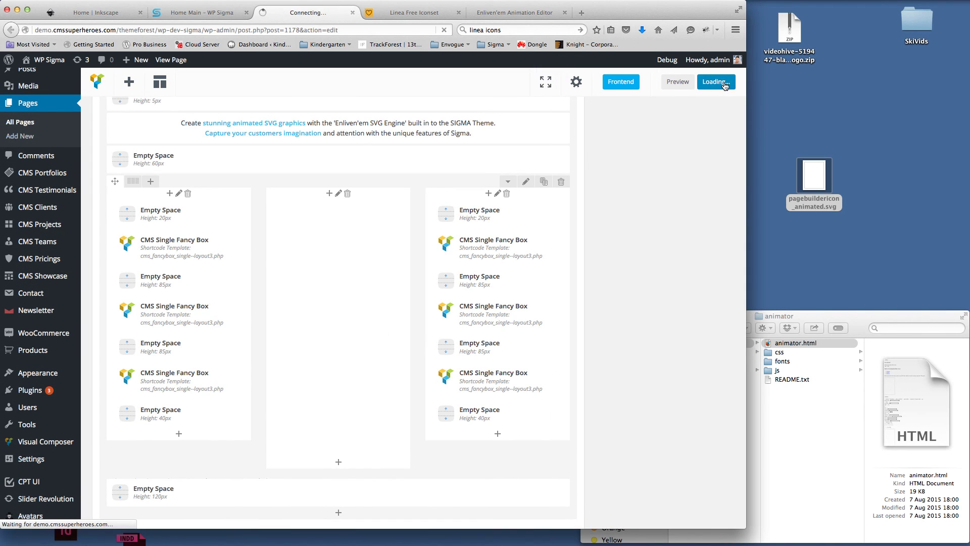
Reload the live Home Main page and check the animated Visual Page Builder icon in the feature section around the phone graphic
left_click(202, 13)
scroll(225, 182, "up", 15)
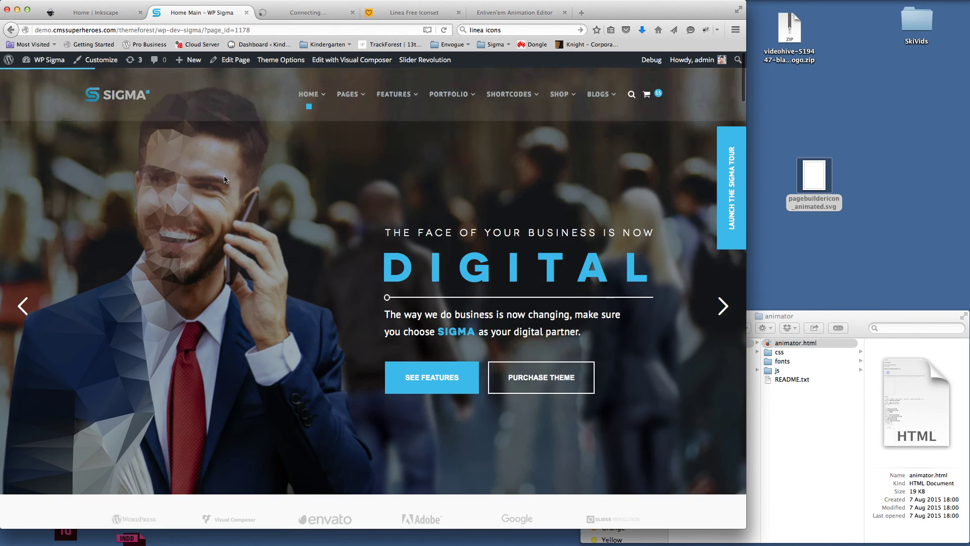
left_click(252, 31)
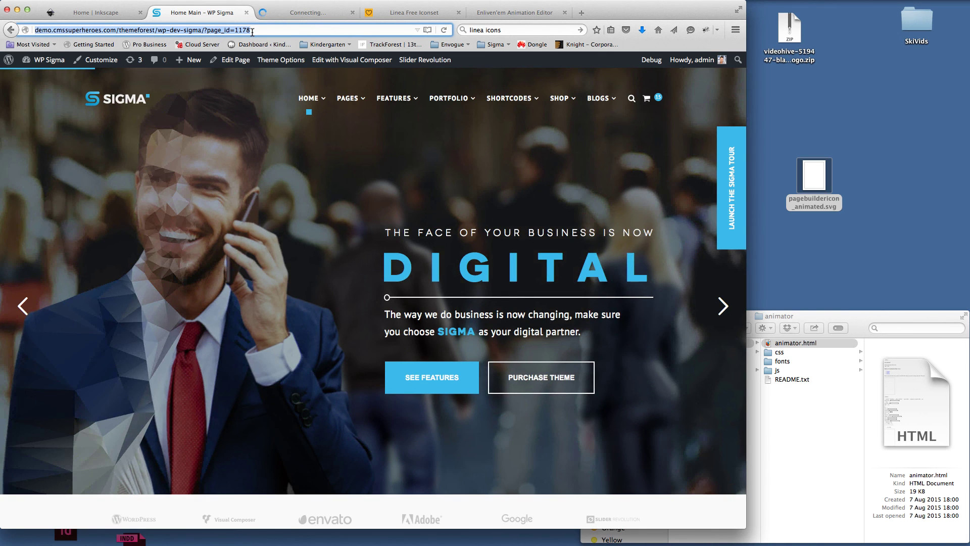
key("Return")
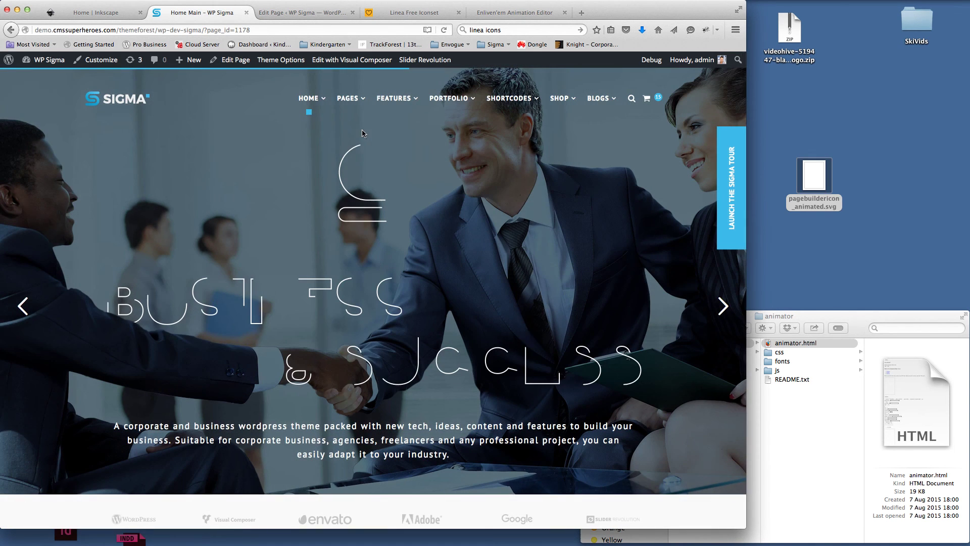
scroll(402, 212, "down", 2)
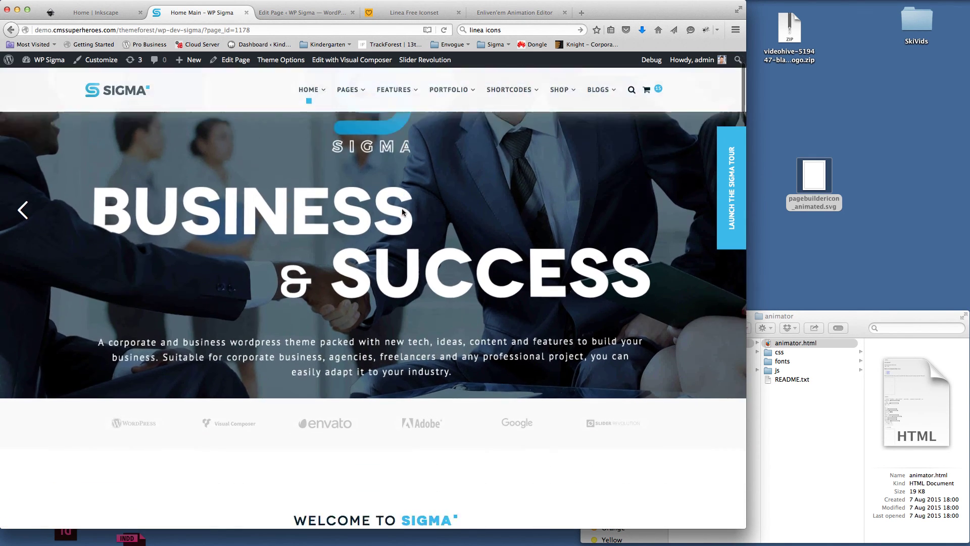
scroll(402, 209, "down", 10)
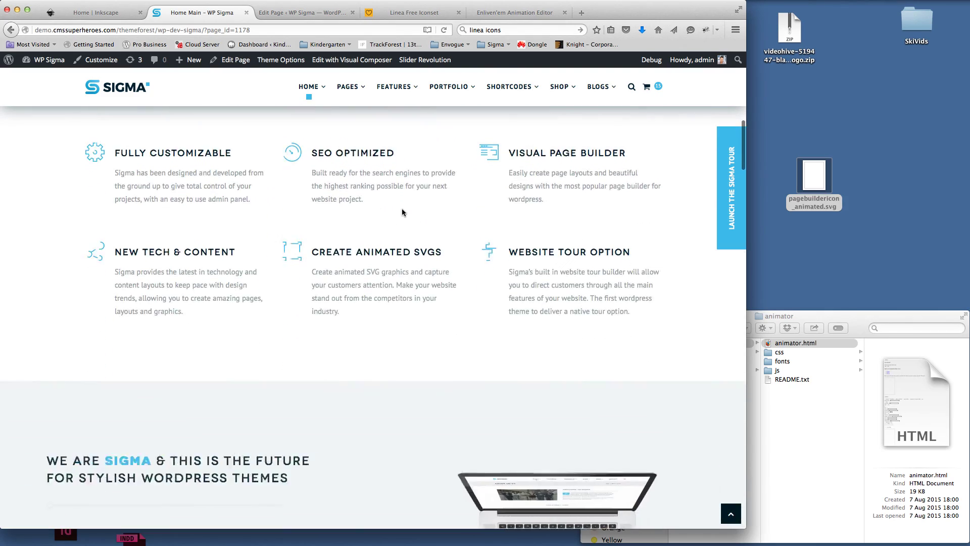
scroll(402, 212, "down", 12)
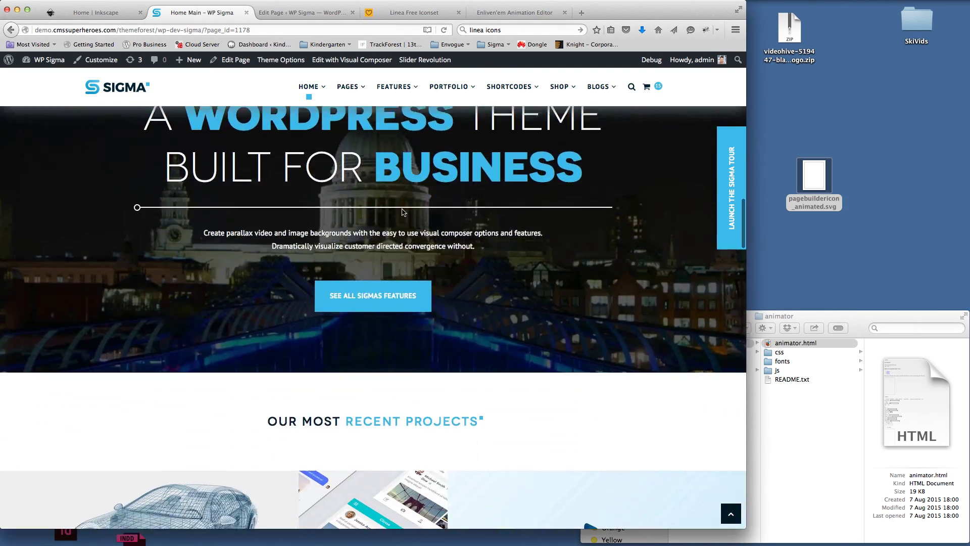
scroll(403, 212, "down", 11)
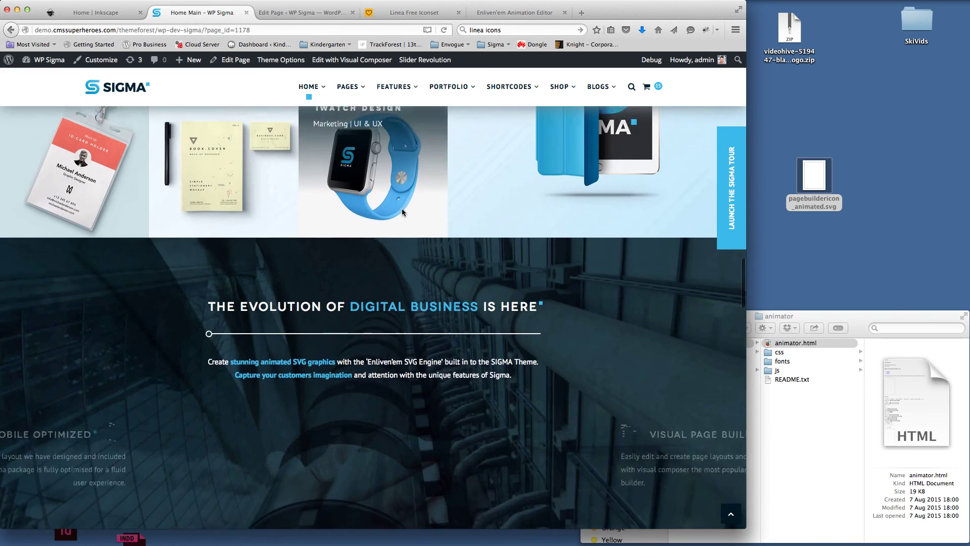
scroll(403, 212, "down", 3)
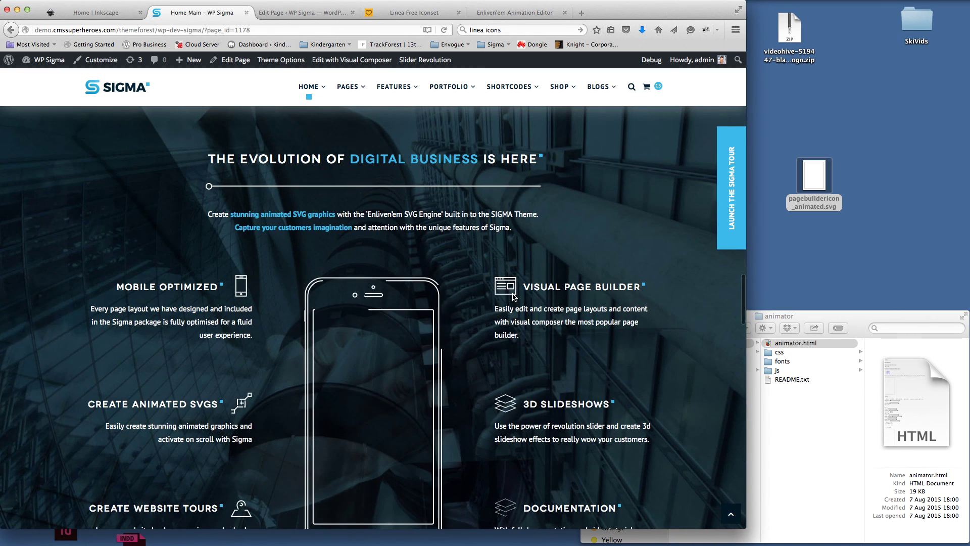
scroll(514, 297, "down", 2)
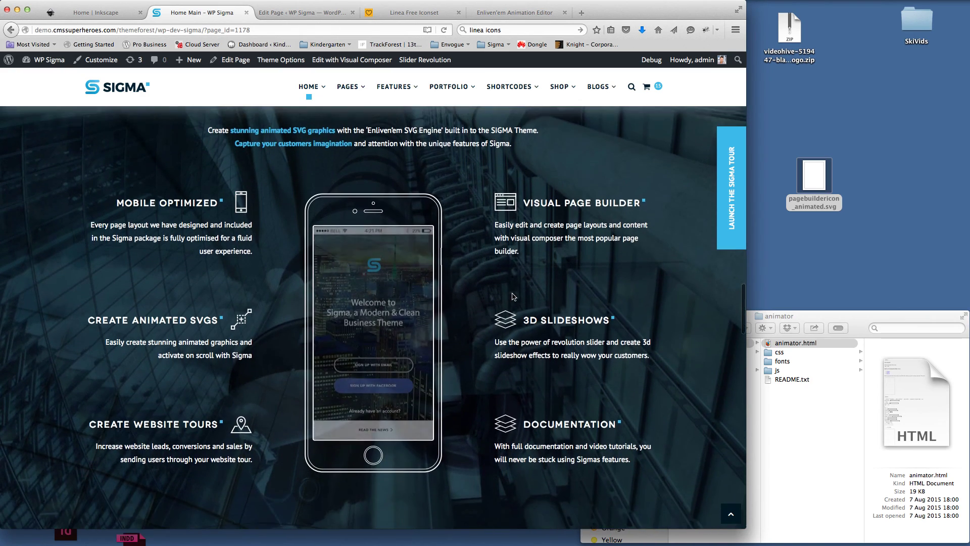